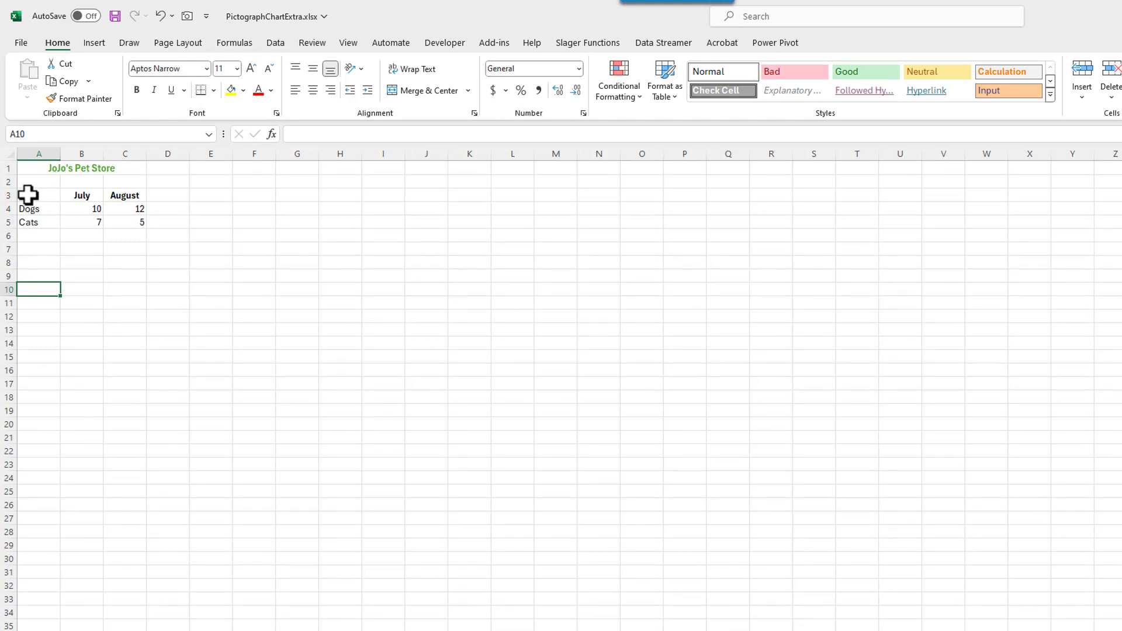
# Step: Insert a 2-D clustered column chart from A3:C5, then move it beside the data and enlarge it to about columns E–U
pyautogui.moveTo(28, 195); pyautogui.dragTo(120, 223)
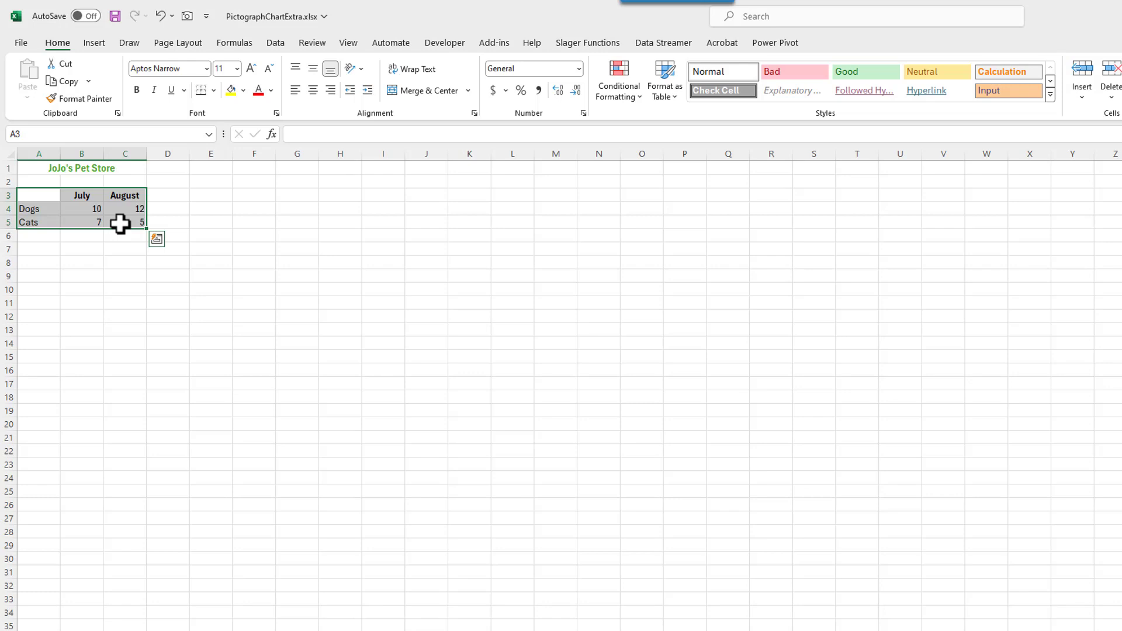
pyautogui.click(94, 43)
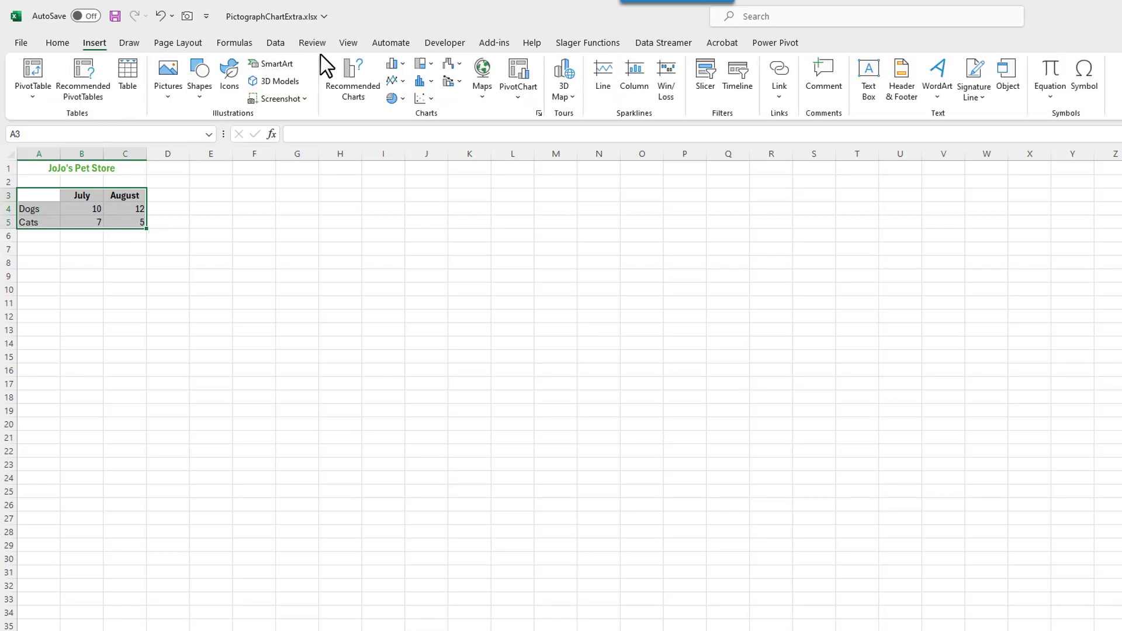
pyautogui.click(398, 65)
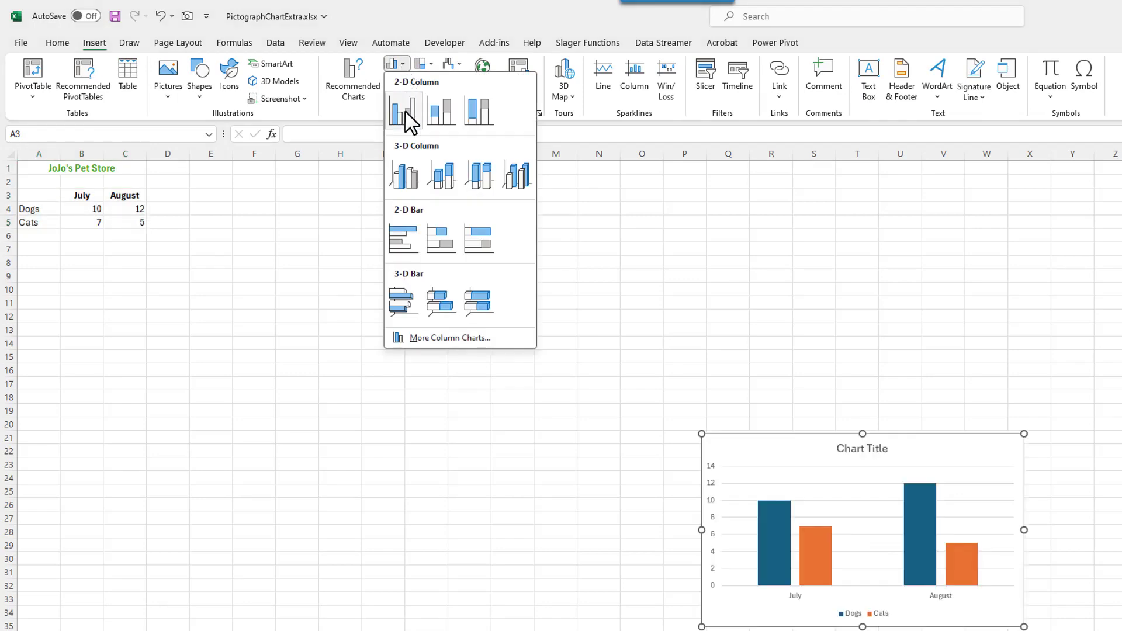
pyautogui.click(405, 113)
pyautogui.moveTo(721, 450); pyautogui.dragTo(177, 193)
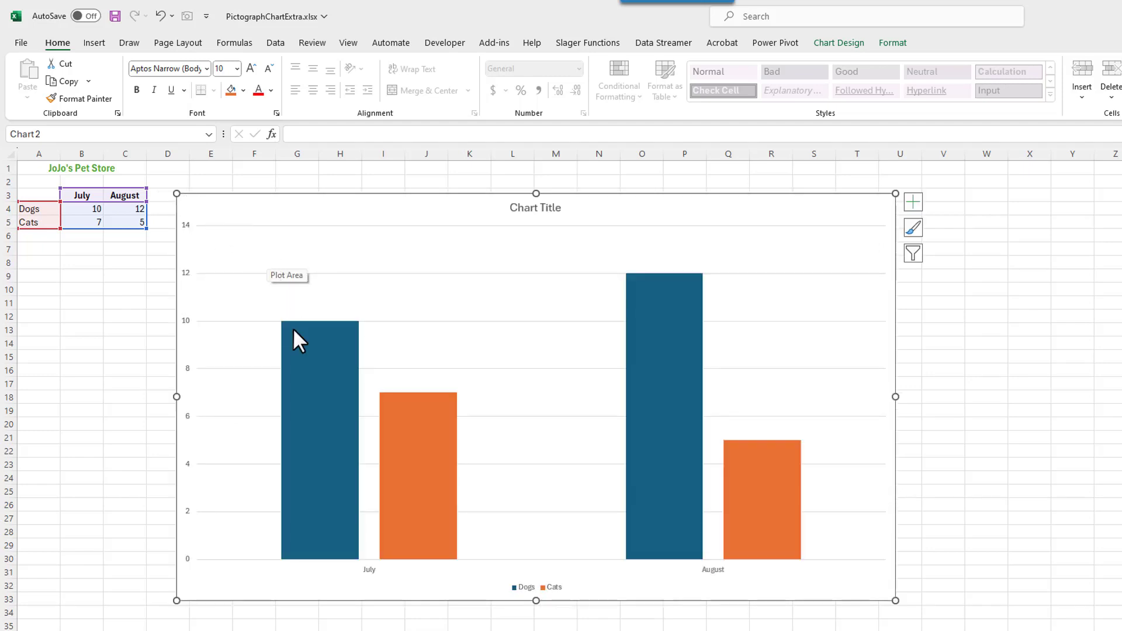
# Step: Change the Dogs data series fill to Picture or texture fill
pyautogui.click(308, 361)
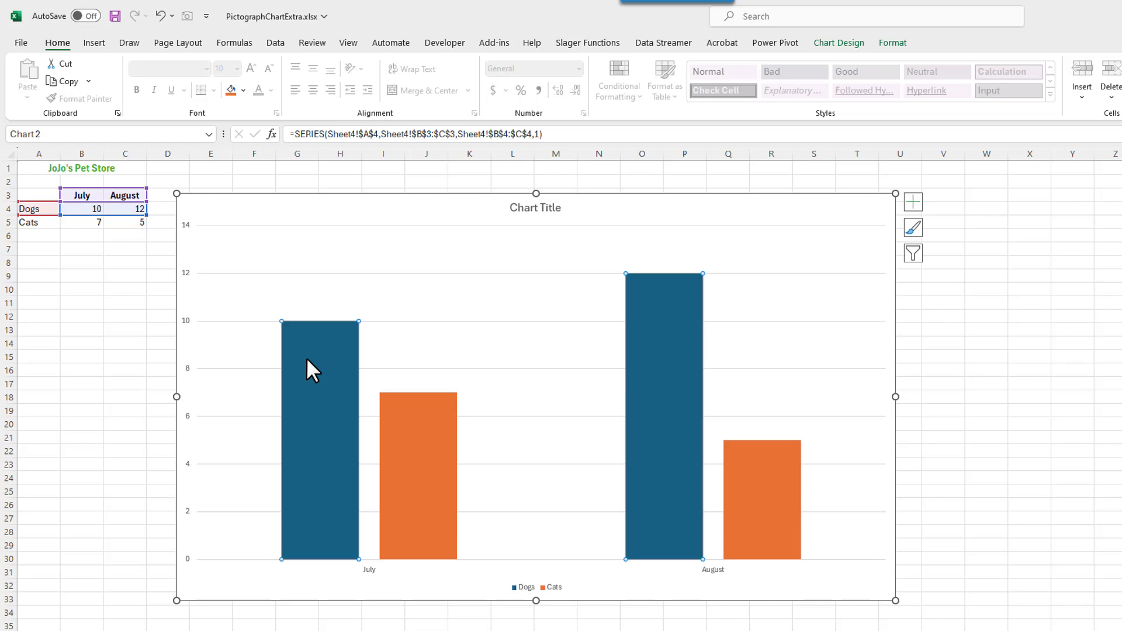
pyautogui.rightClick(306, 357)
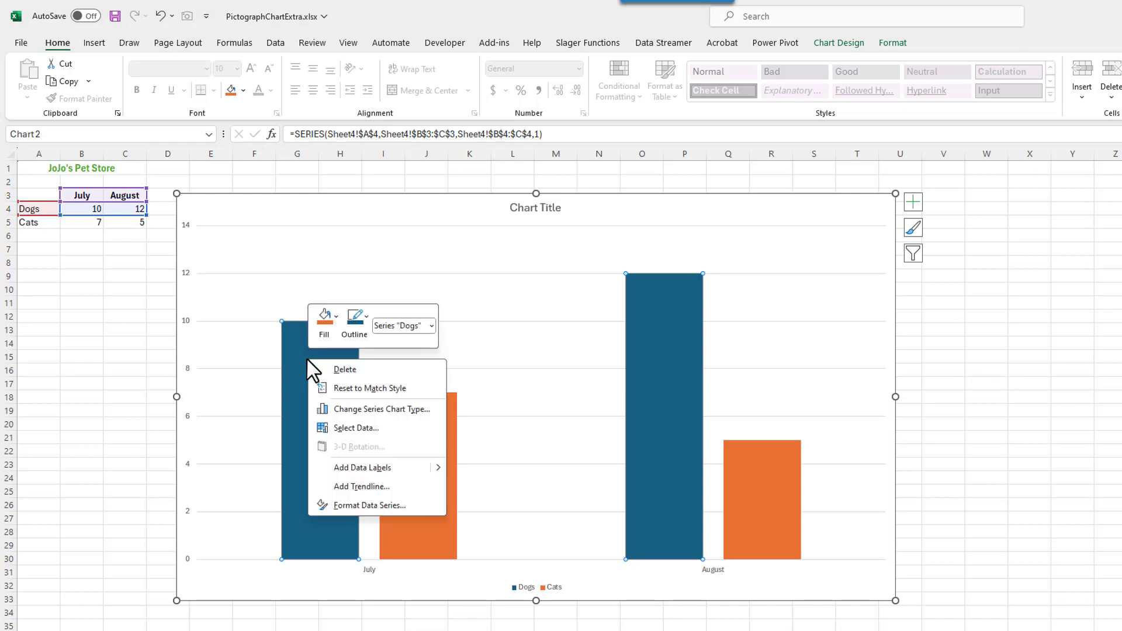
pyautogui.click(358, 507)
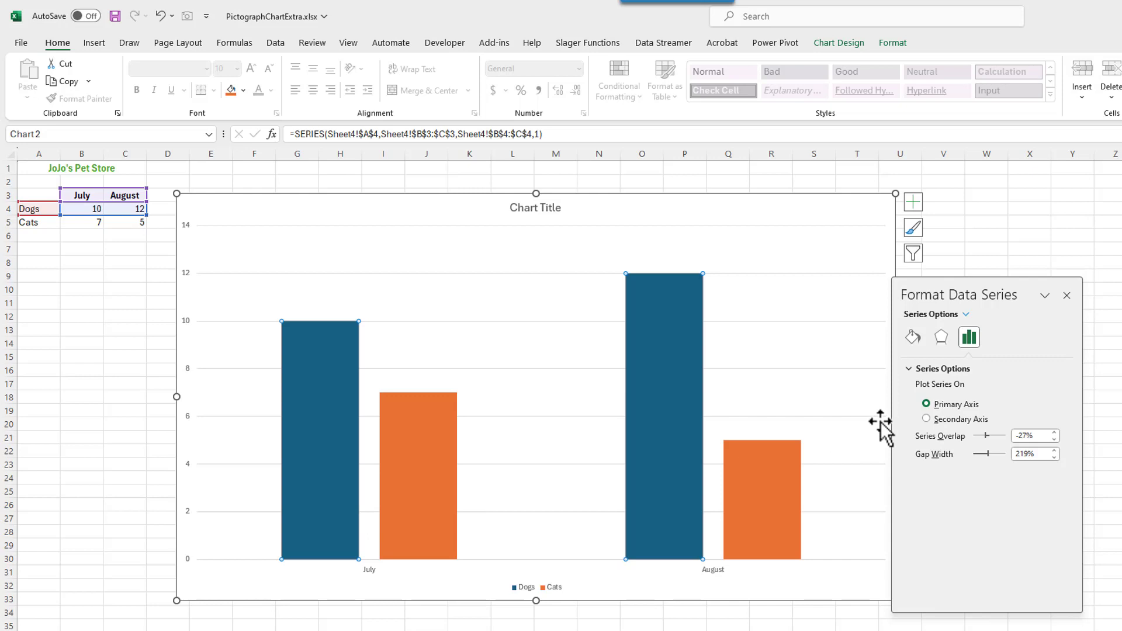
pyautogui.click(913, 337)
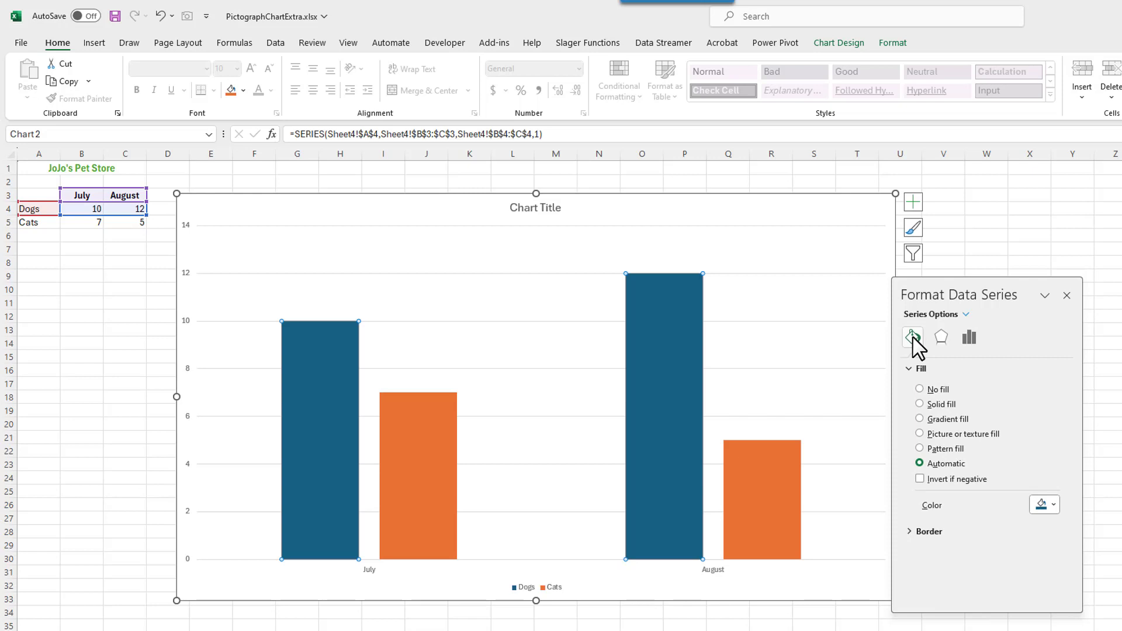
pyautogui.click(920, 435)
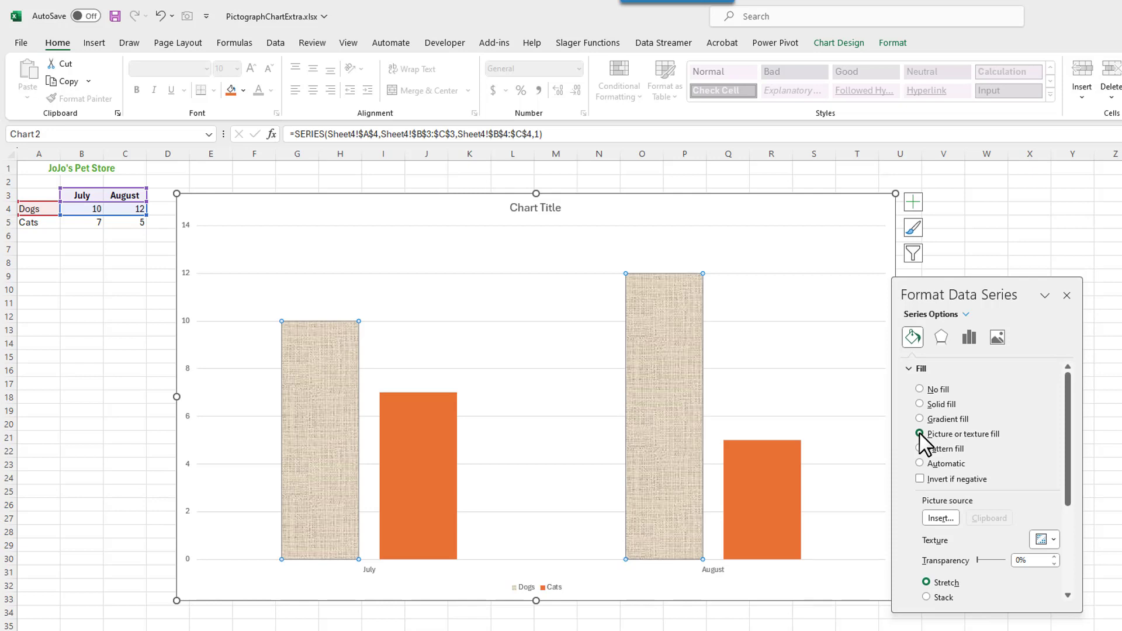
# Step: Browse the Dog category of online pictures as the picture source for the Dogs series
pyautogui.click(938, 518)
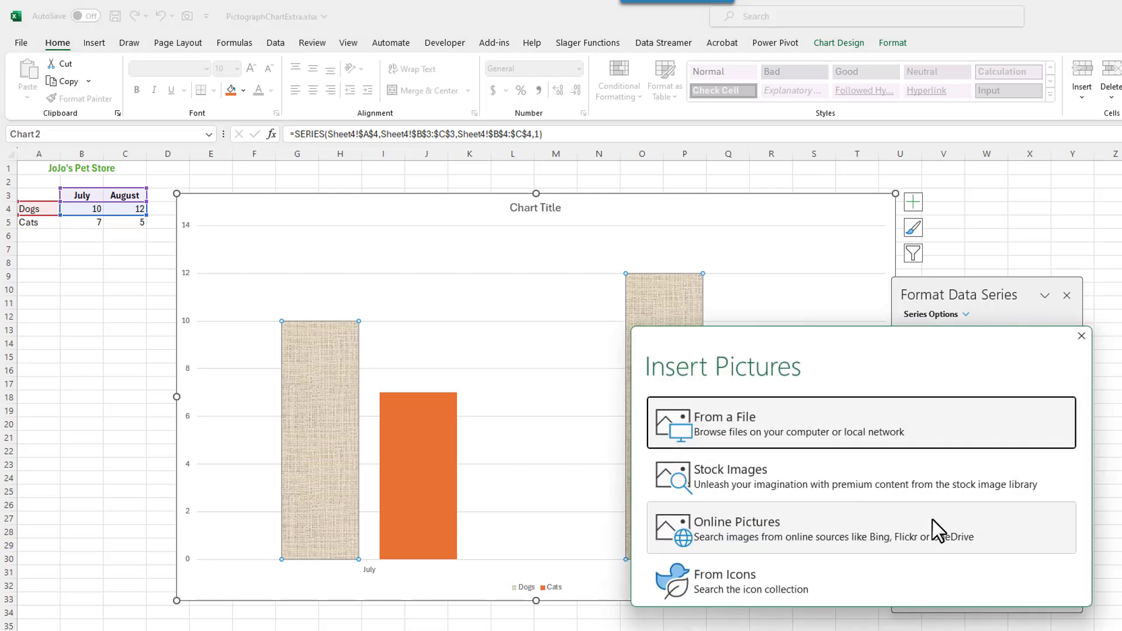
pyautogui.click(827, 543)
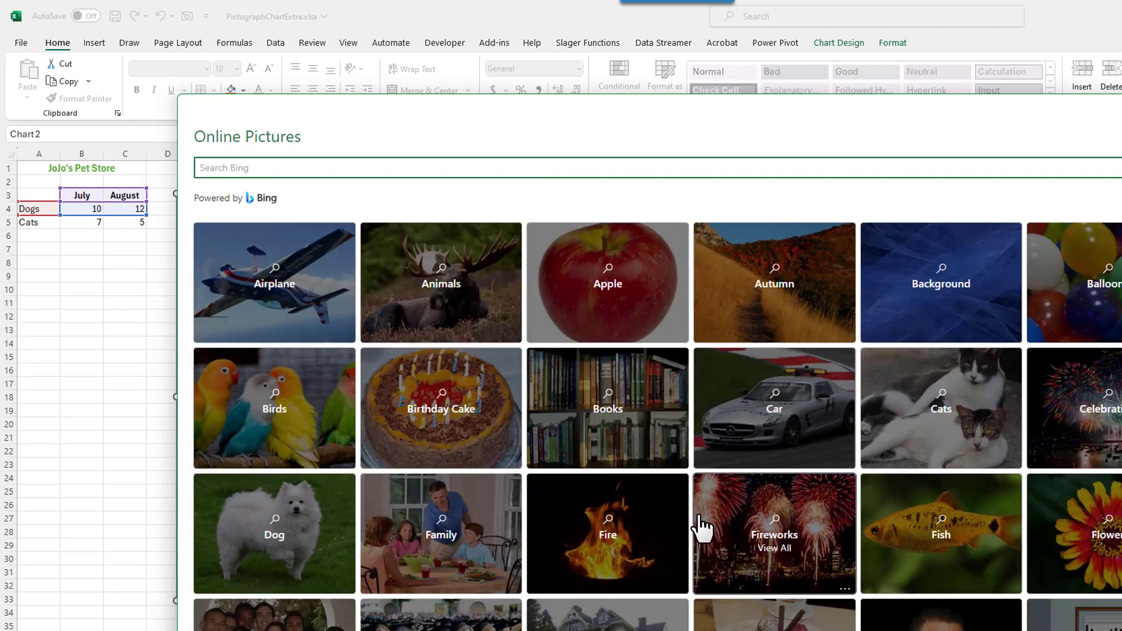
pyautogui.click(300, 529)
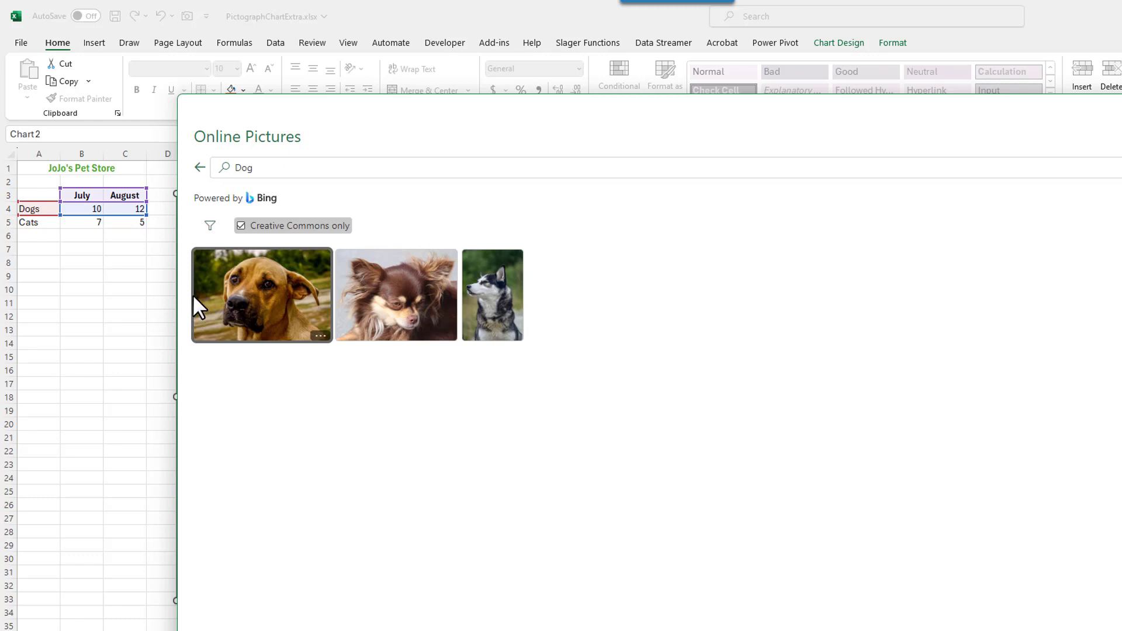
# Step: Try the Clipart and Photograph type filters on the dog picture results
pyautogui.click(210, 227)
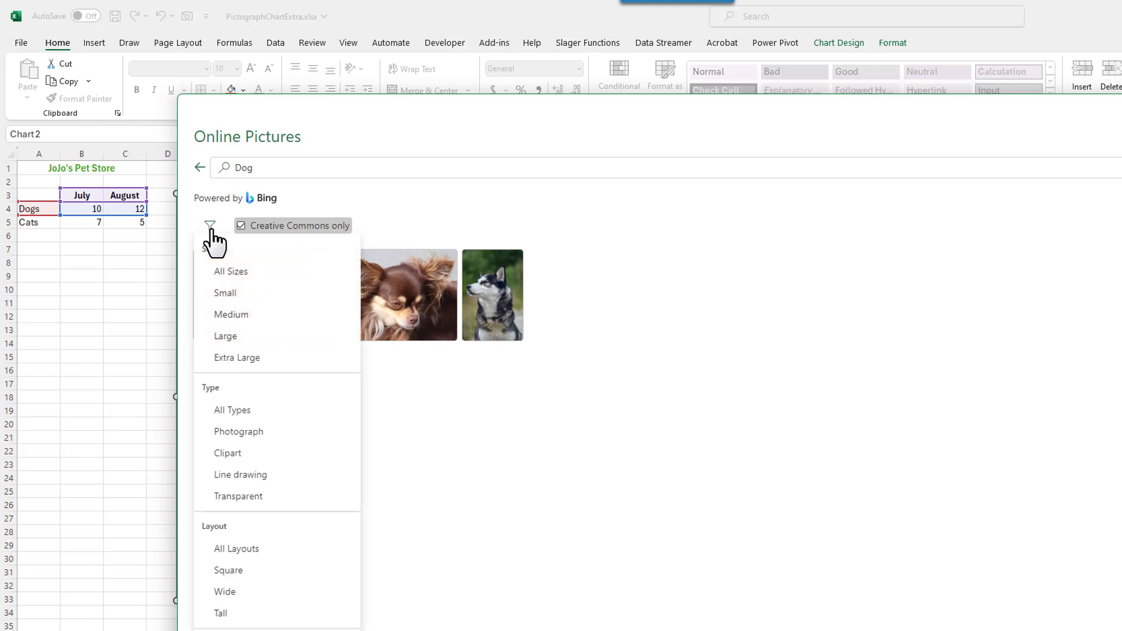
pyautogui.click(233, 454)
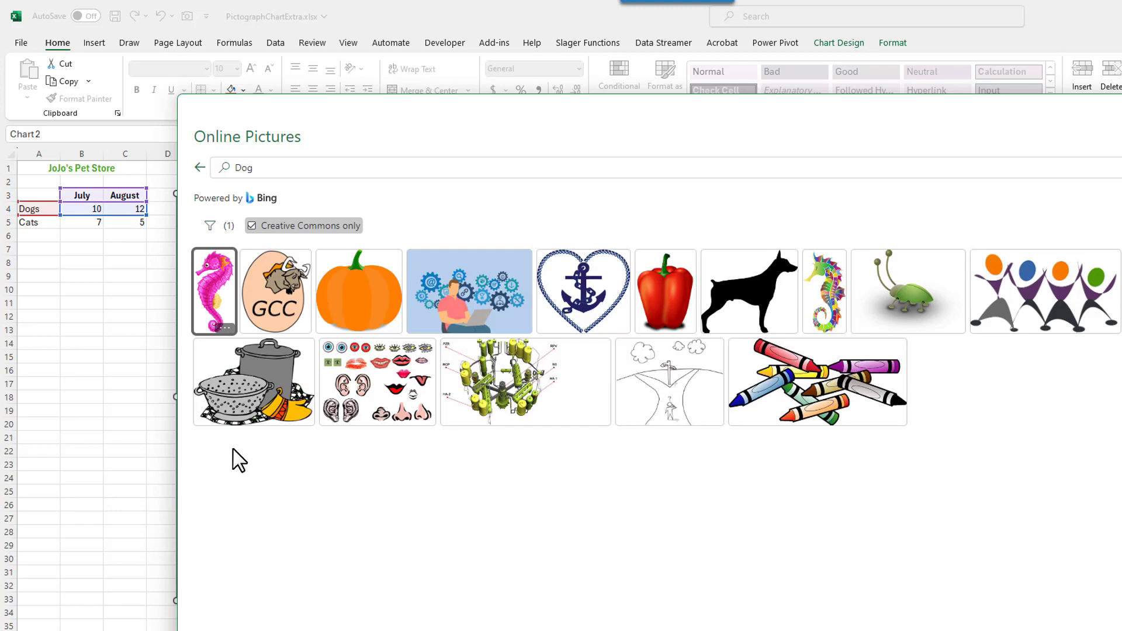
pyautogui.click(210, 228)
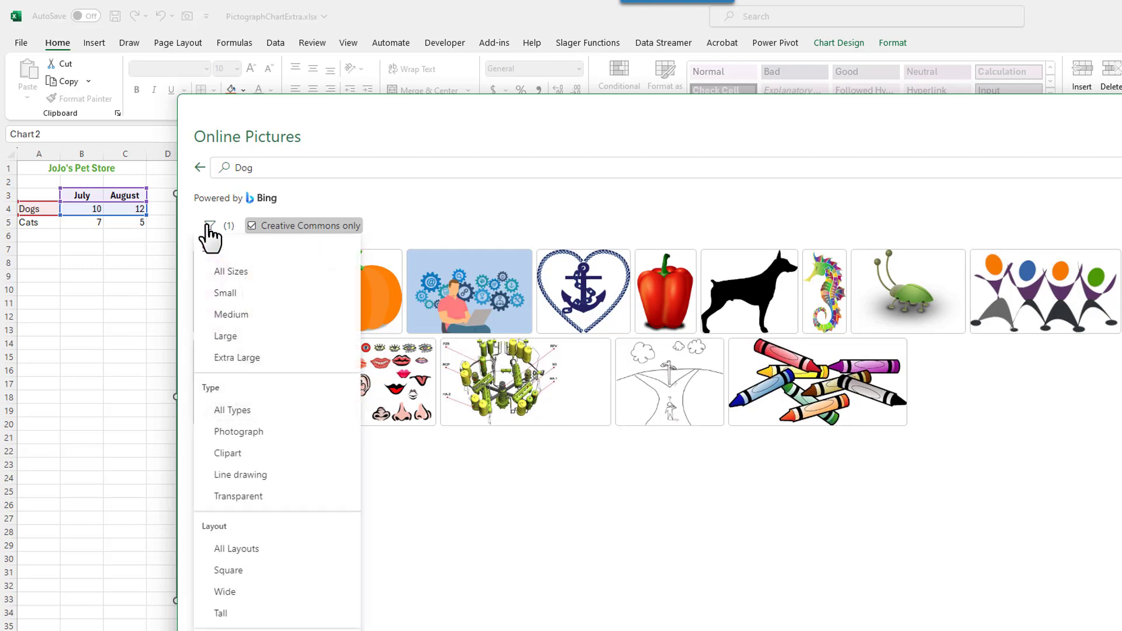
pyautogui.click(238, 433)
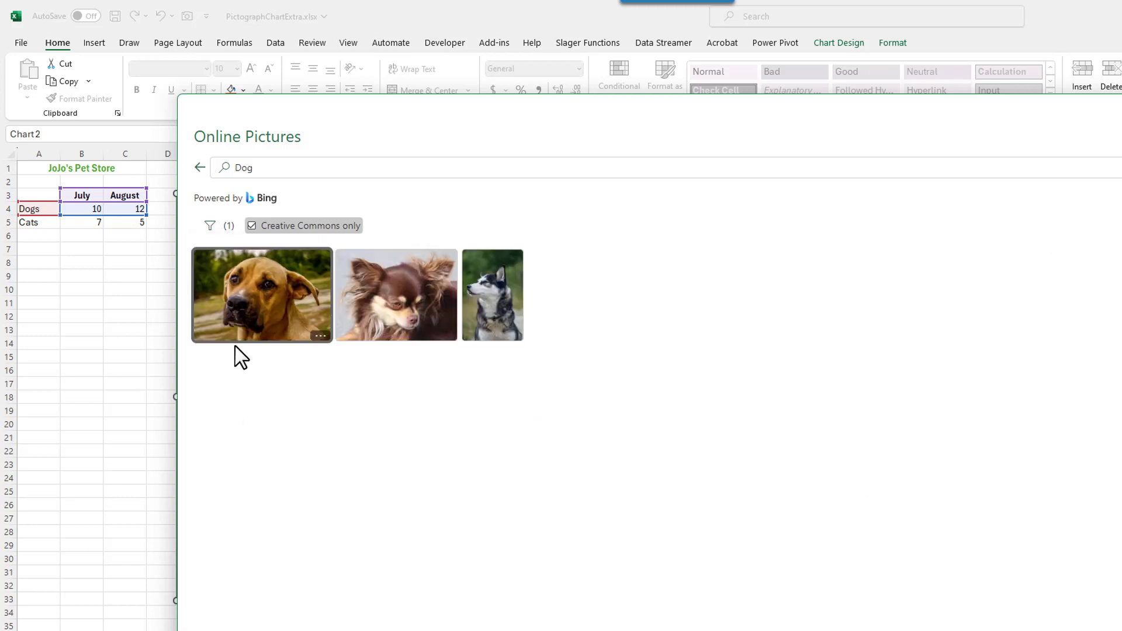
# Step: Filter the dog pictures by Clipart and insert the standing golden dog as the Dogs series fill
pyautogui.click(210, 226)
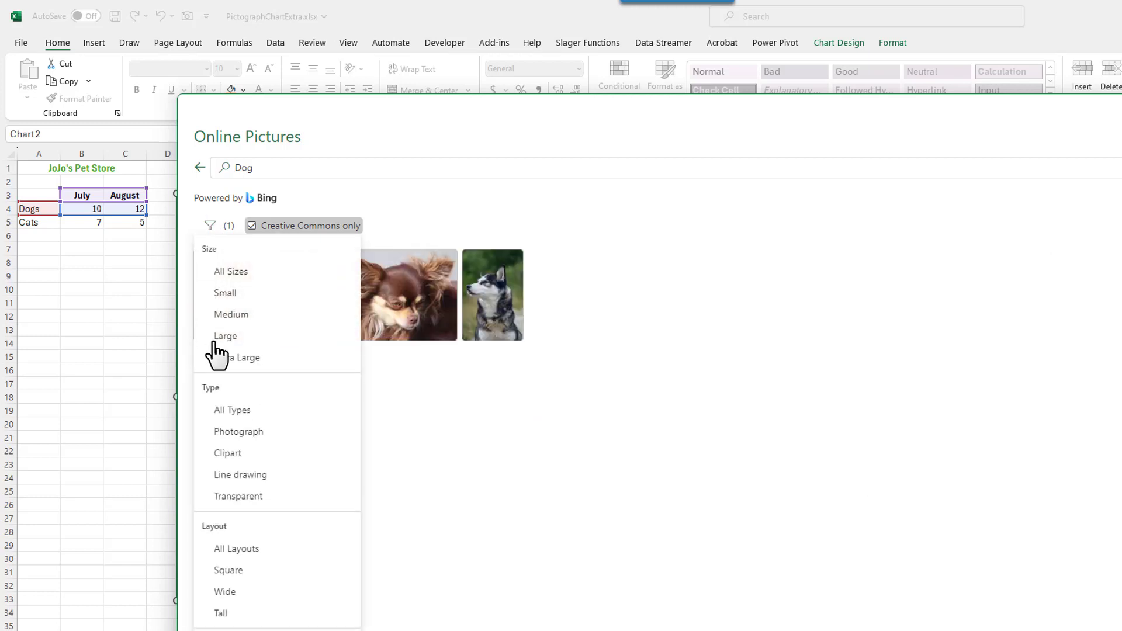
pyautogui.click(234, 455)
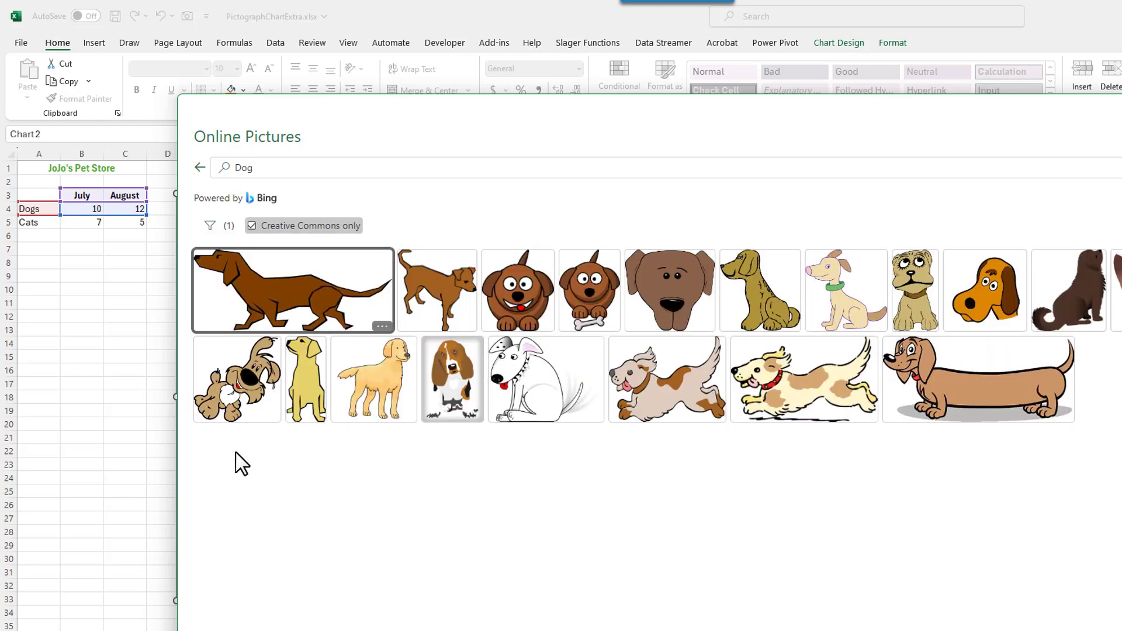
pyautogui.click(370, 403)
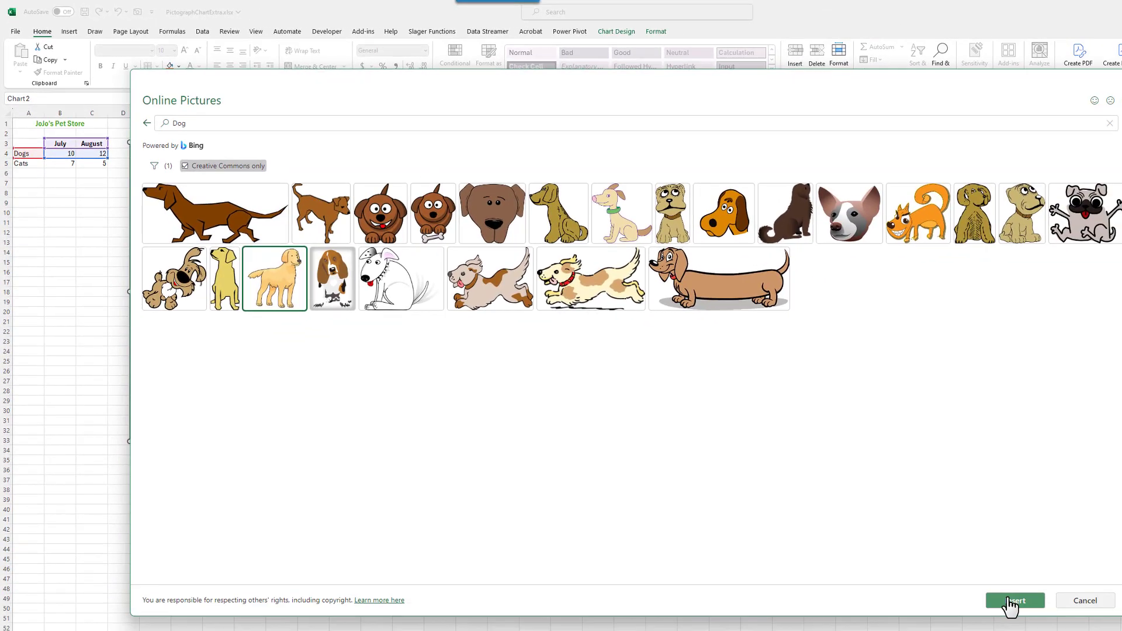
pyautogui.click(1011, 602)
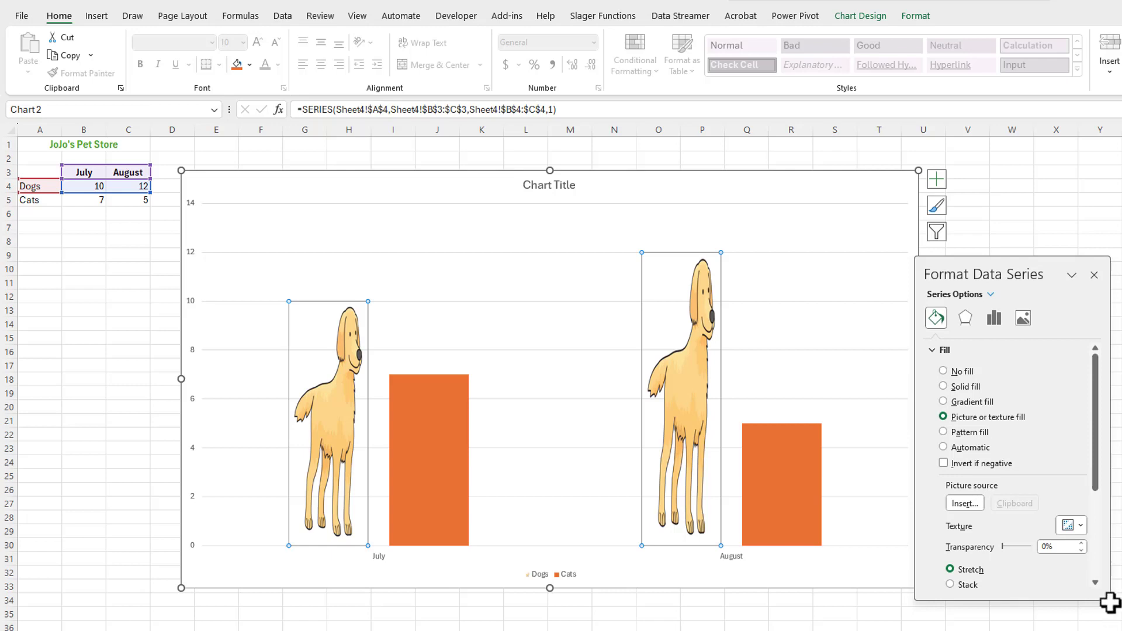
# Step: Try the Stack option for the Dogs picture fill, and switch it to Stack and Scale with
pyautogui.moveTo(1098, 494); pyautogui.dragTo(1102, 551)
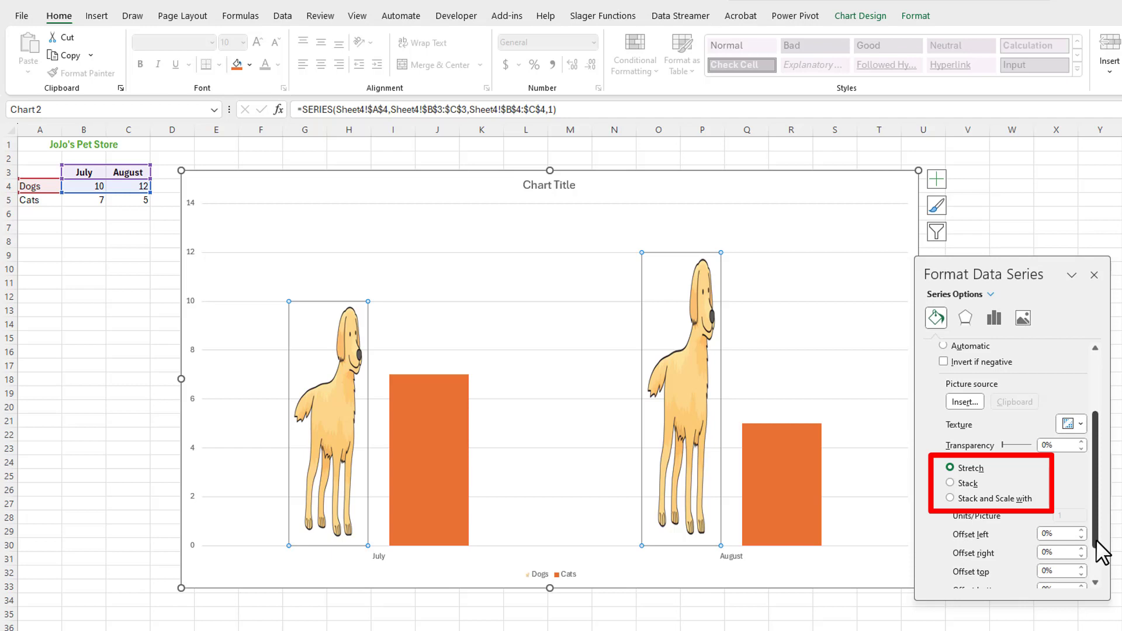
pyautogui.click(950, 483)
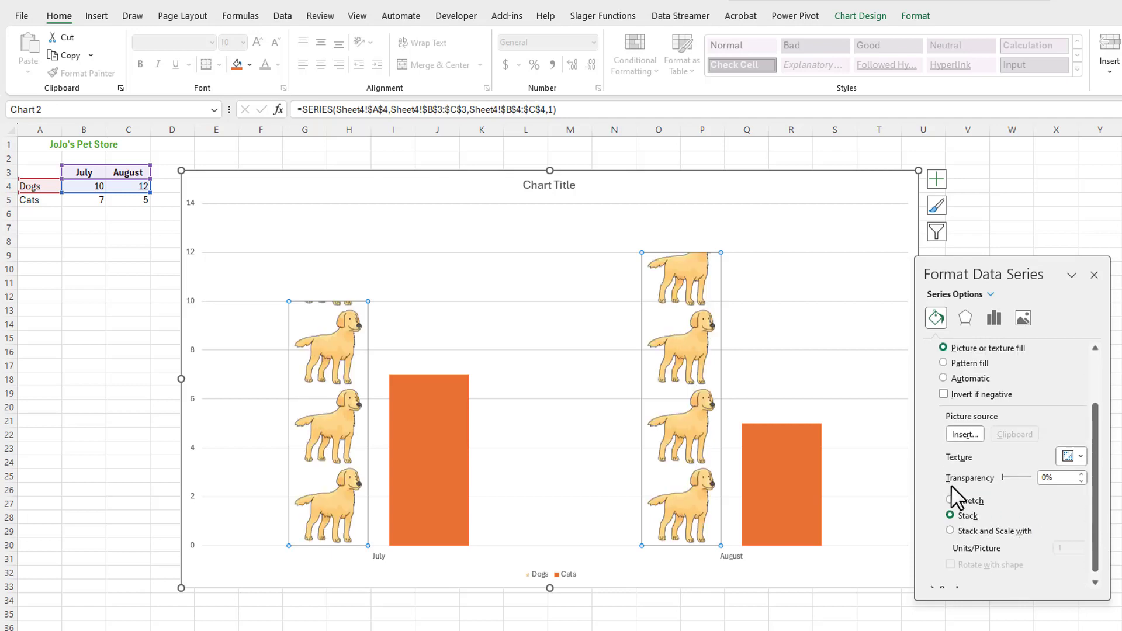
pyautogui.click(948, 528)
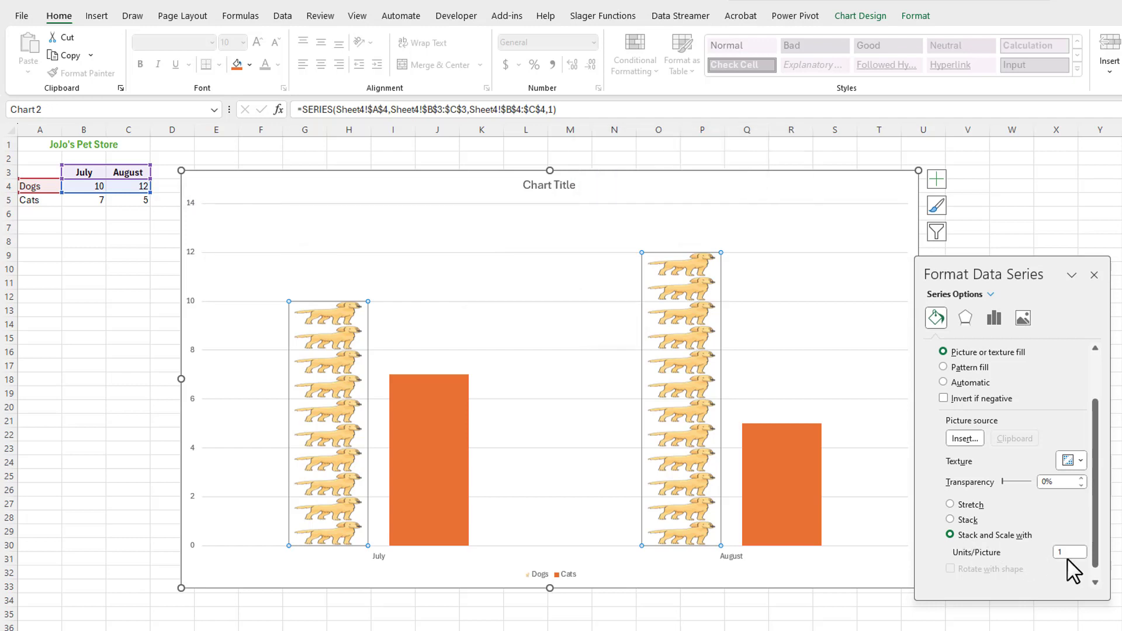
# Step: Try 5 and 0.8 units per picture for the stacked dog images
pyautogui.moveTo(1070, 552); pyautogui.dragTo(1047, 548)
pyautogui.write('5')
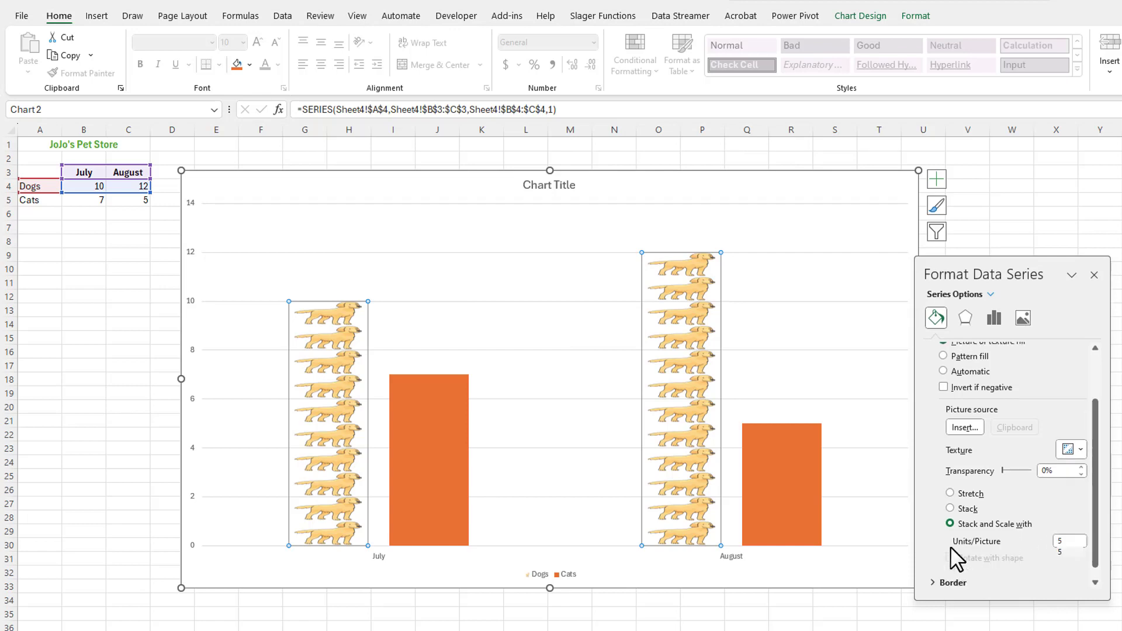
pyautogui.press('Tab')
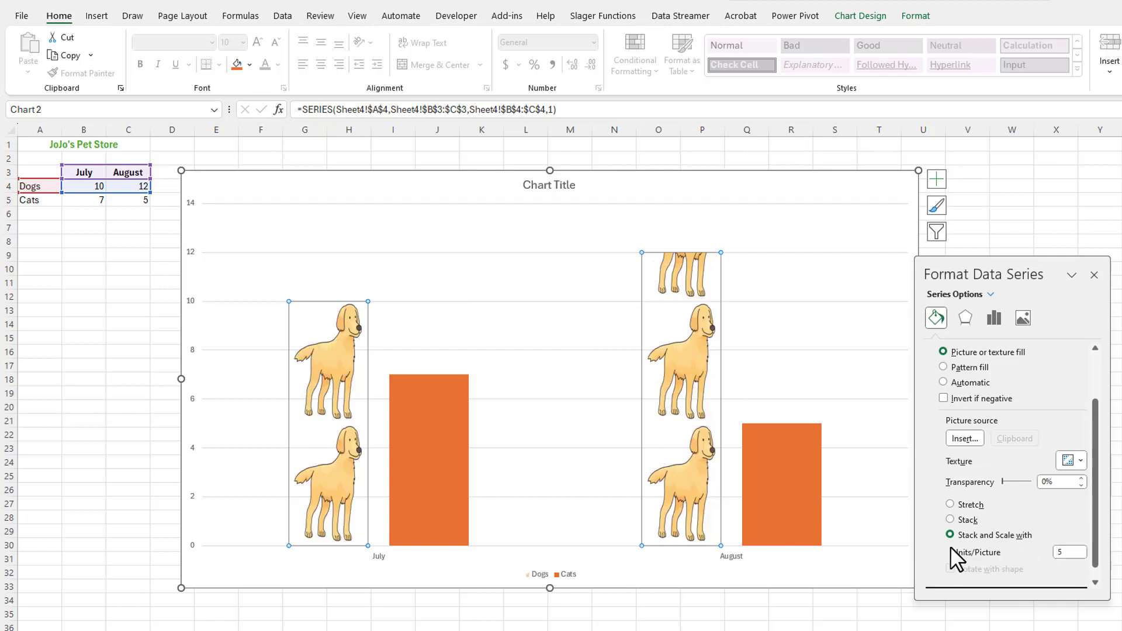
pyautogui.click(1074, 553)
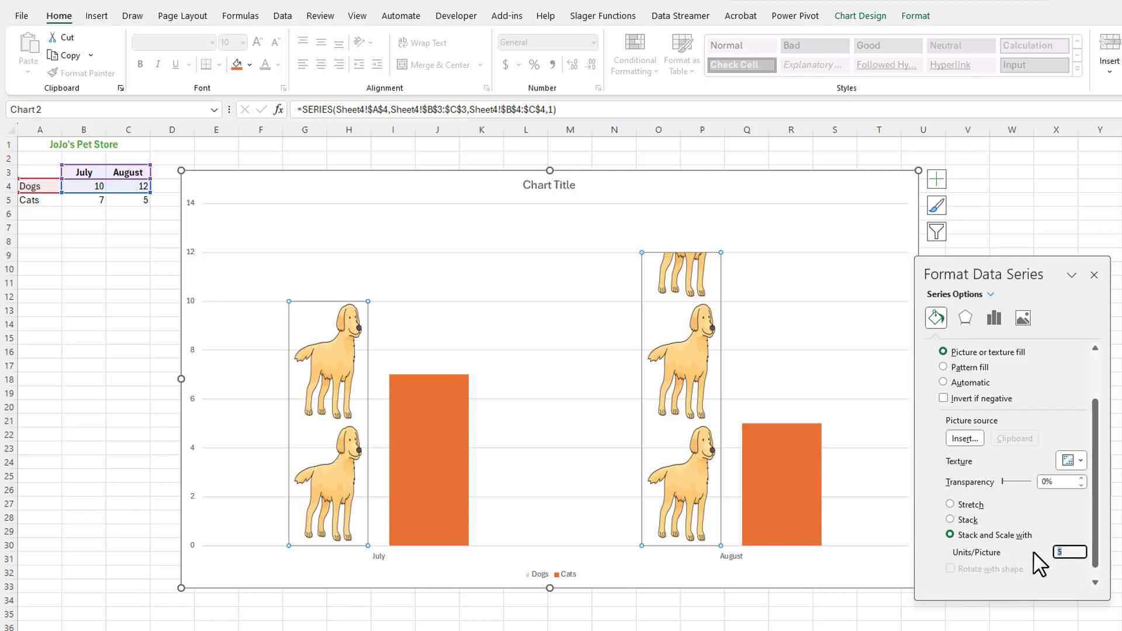
pyautogui.press('Tab')
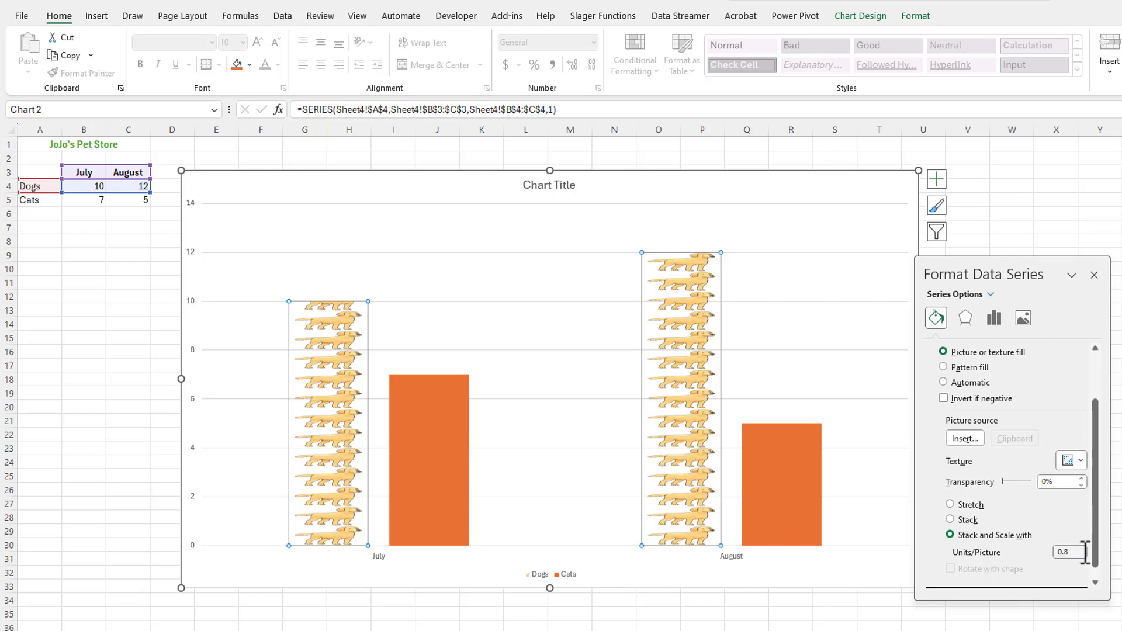
# Step: Set the Dogs picture fill to 1 unit per picture
pyautogui.moveTo(1084, 552); pyautogui.dragTo(1050, 553)
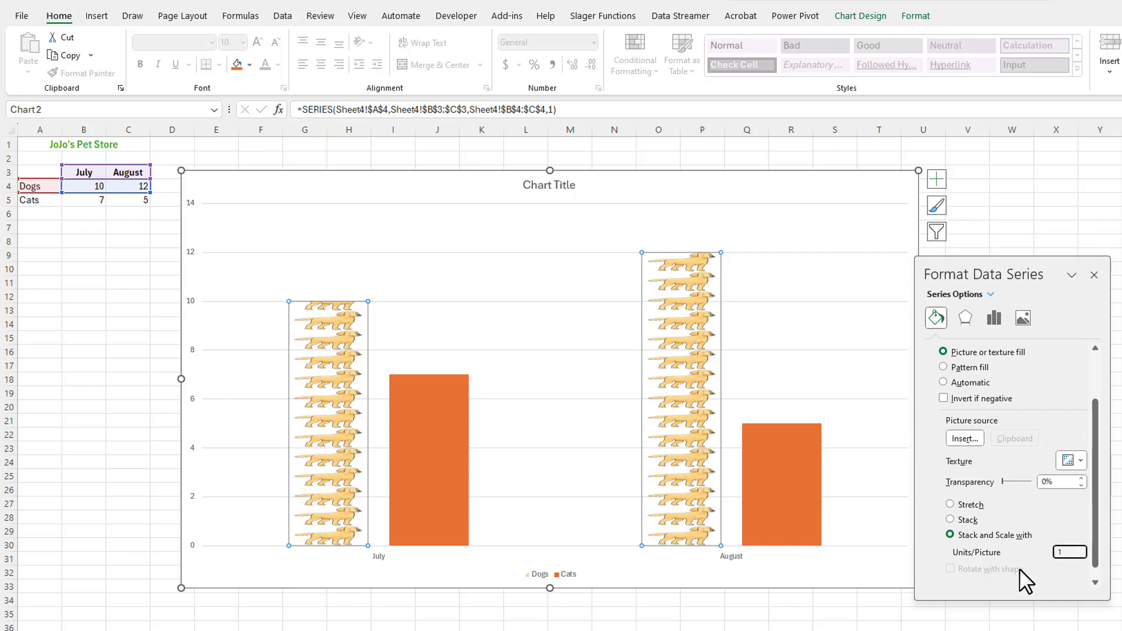
pyautogui.write('1')
pyautogui.press('Return')
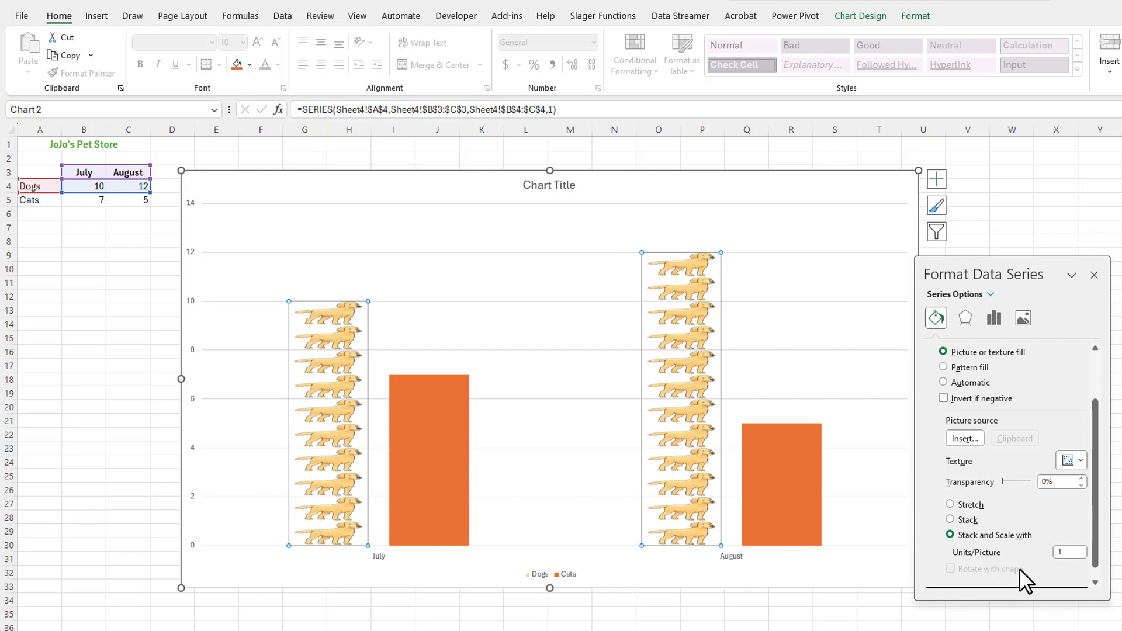
# Step: Switch the Cats series to a picture fill and browse the Cats category of the online pictures
pyautogui.click(421, 494)
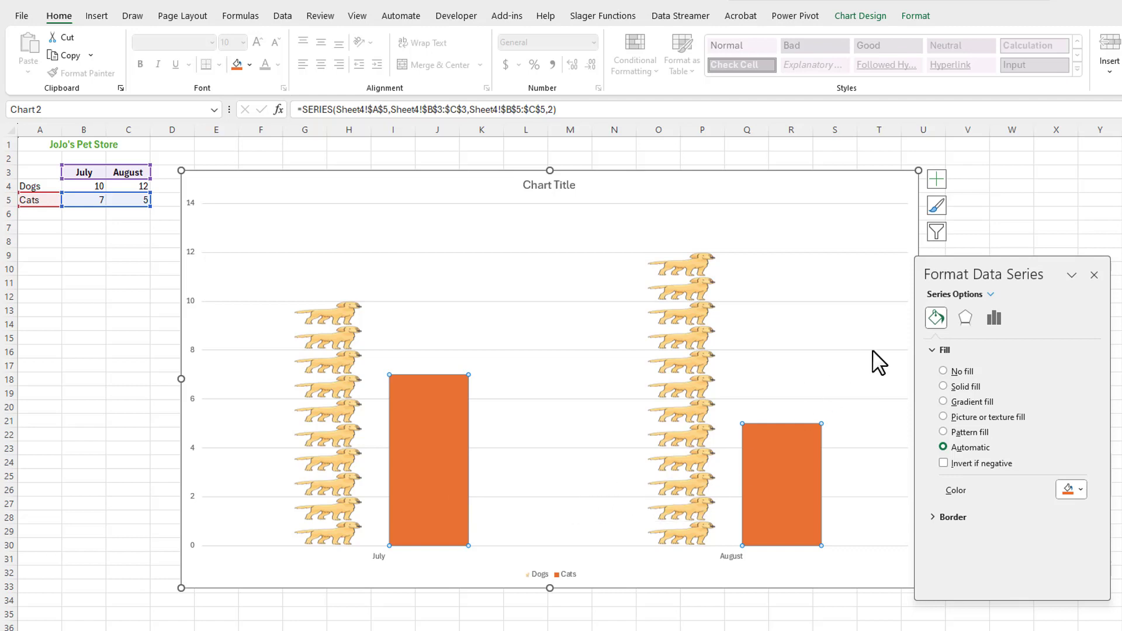
pyautogui.click(944, 417)
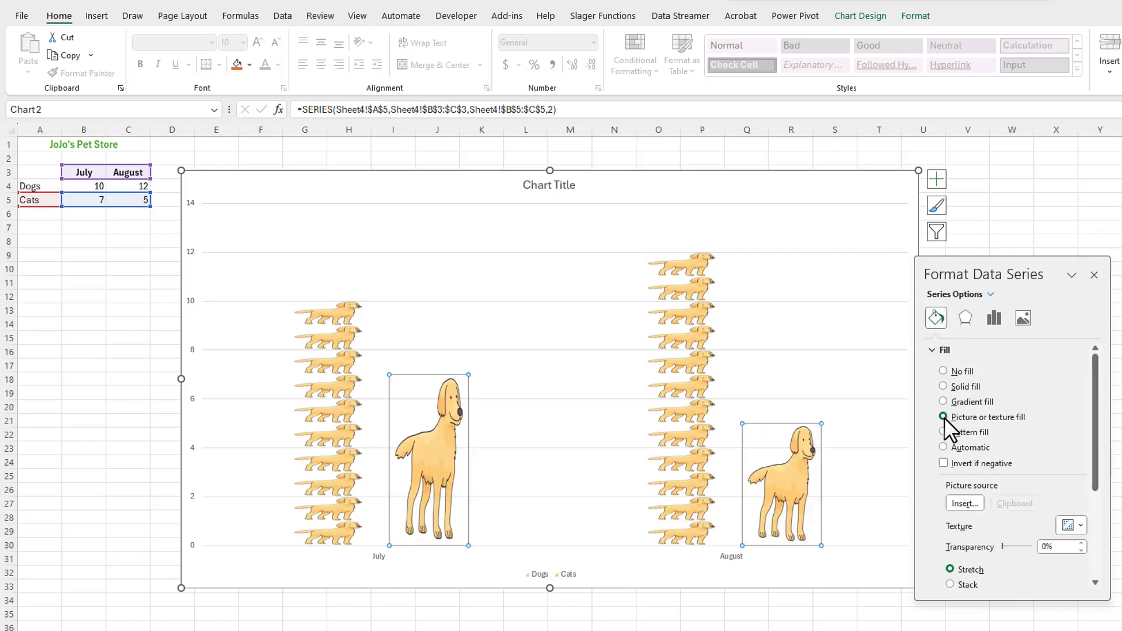
pyautogui.click(963, 503)
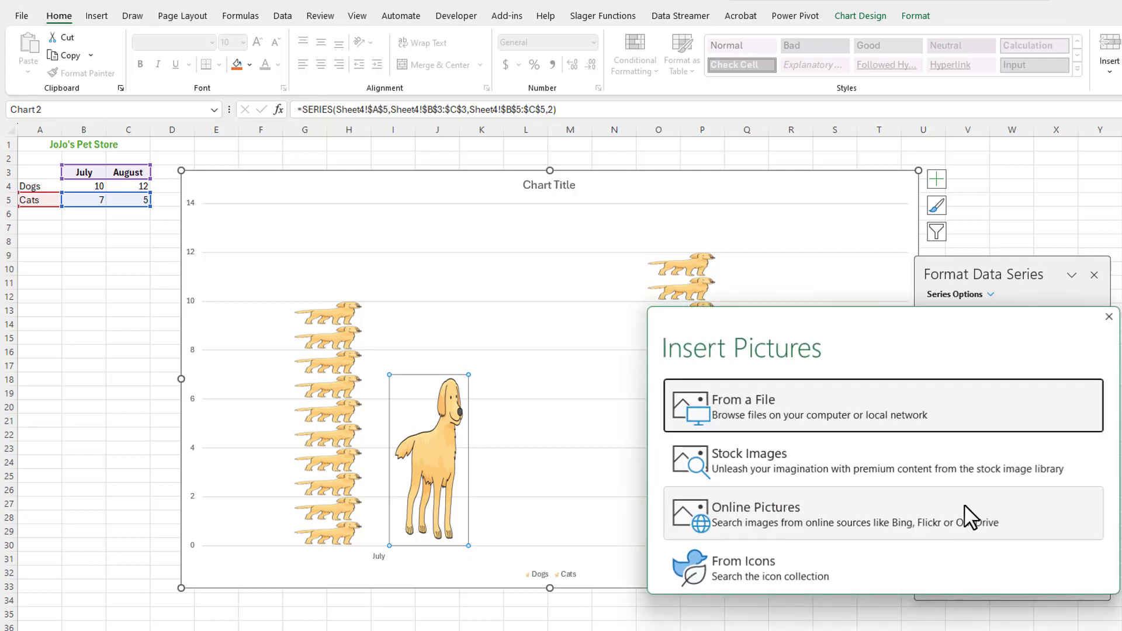
pyautogui.click(863, 524)
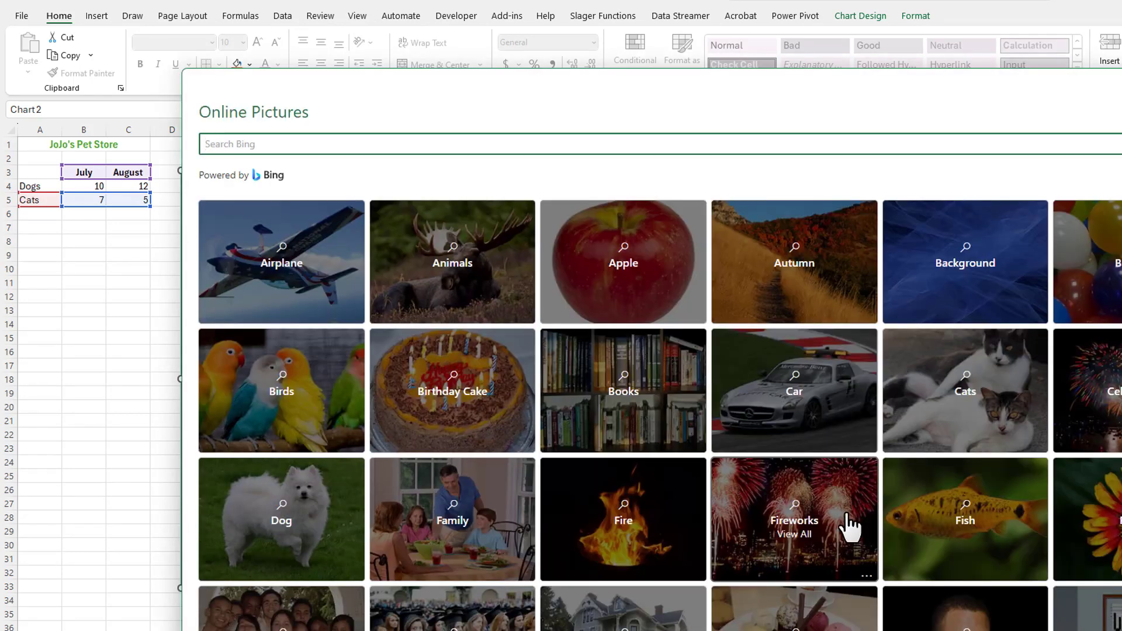
pyautogui.click(919, 401)
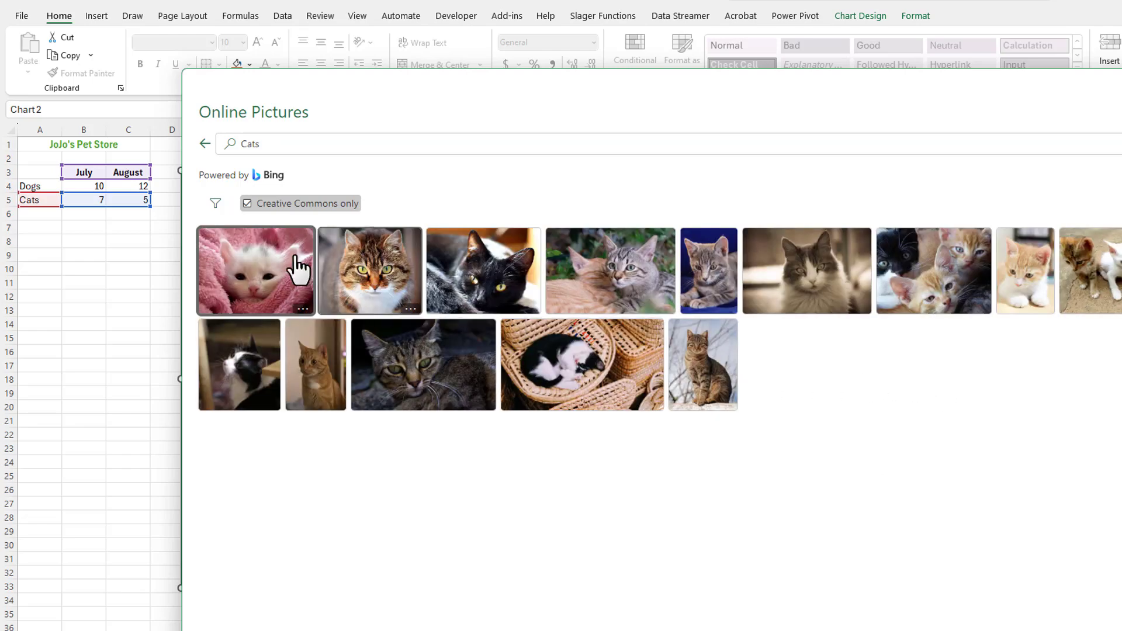
# Step: Fill the Cats columns with the walking orange striped cat from the Clipart results, using Stack and Scale with at 1 unit per picture
pyautogui.click(216, 204)
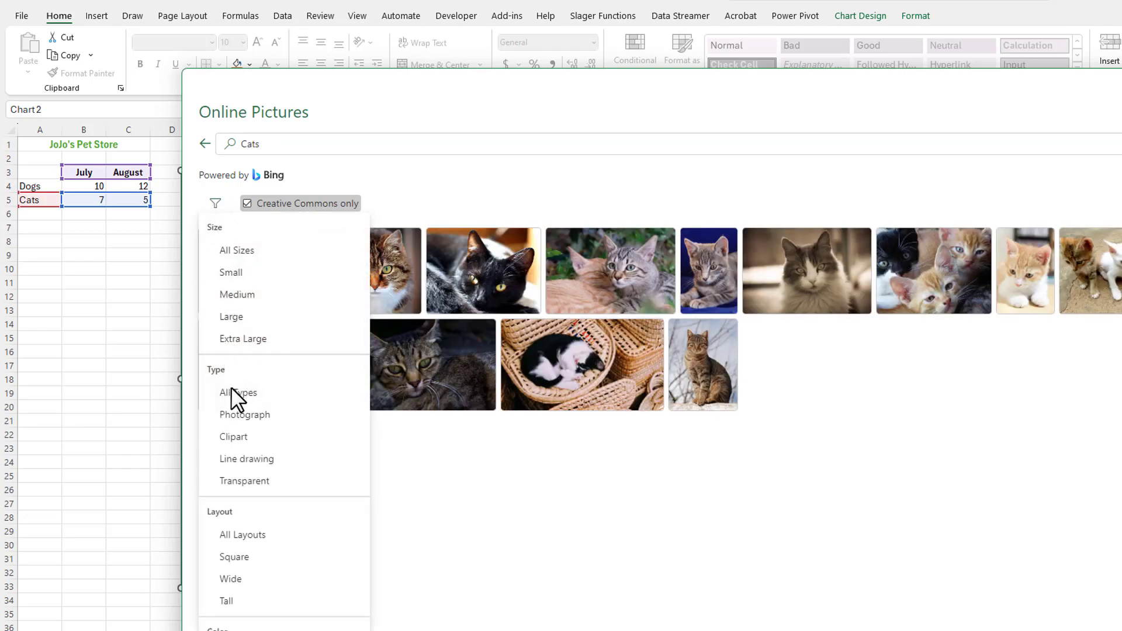
pyautogui.click(236, 437)
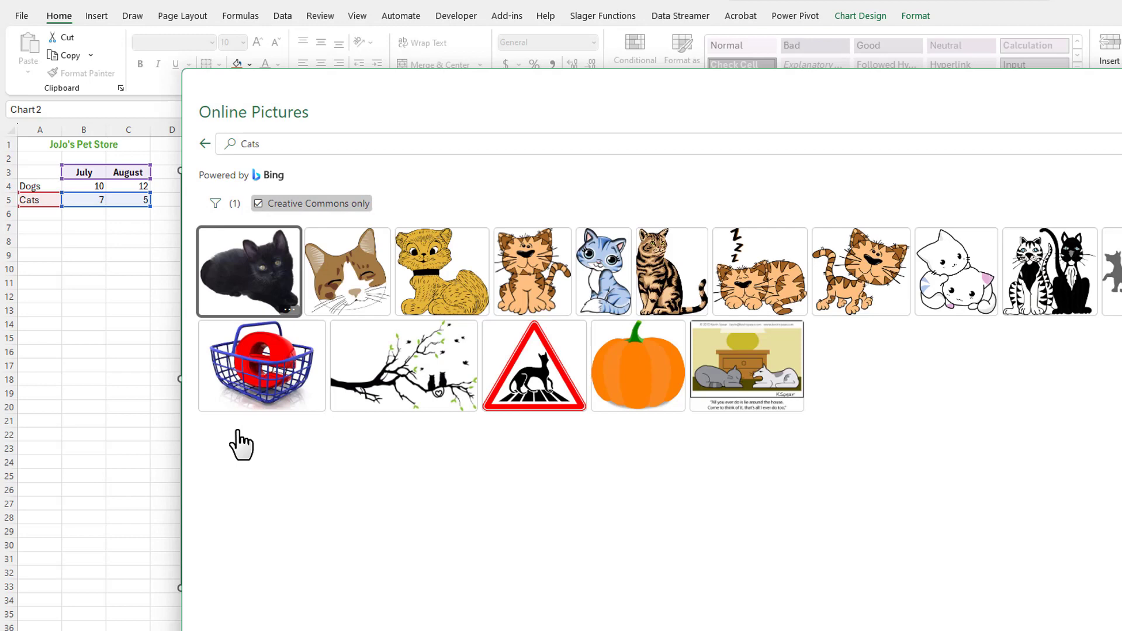
pyautogui.click(847, 290)
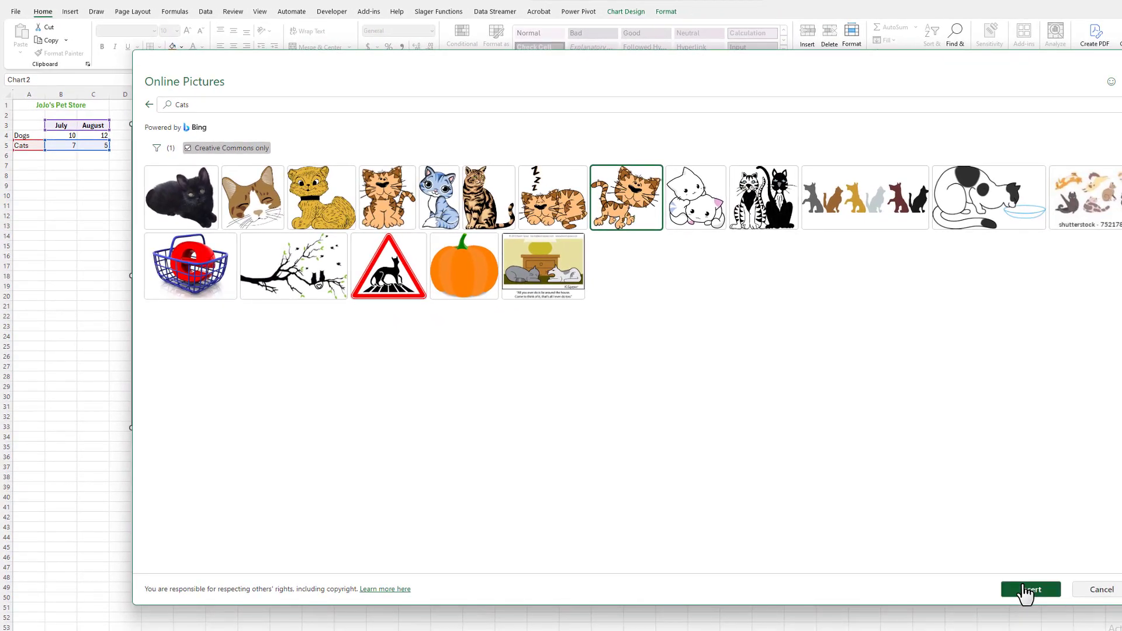
pyautogui.click(1027, 591)
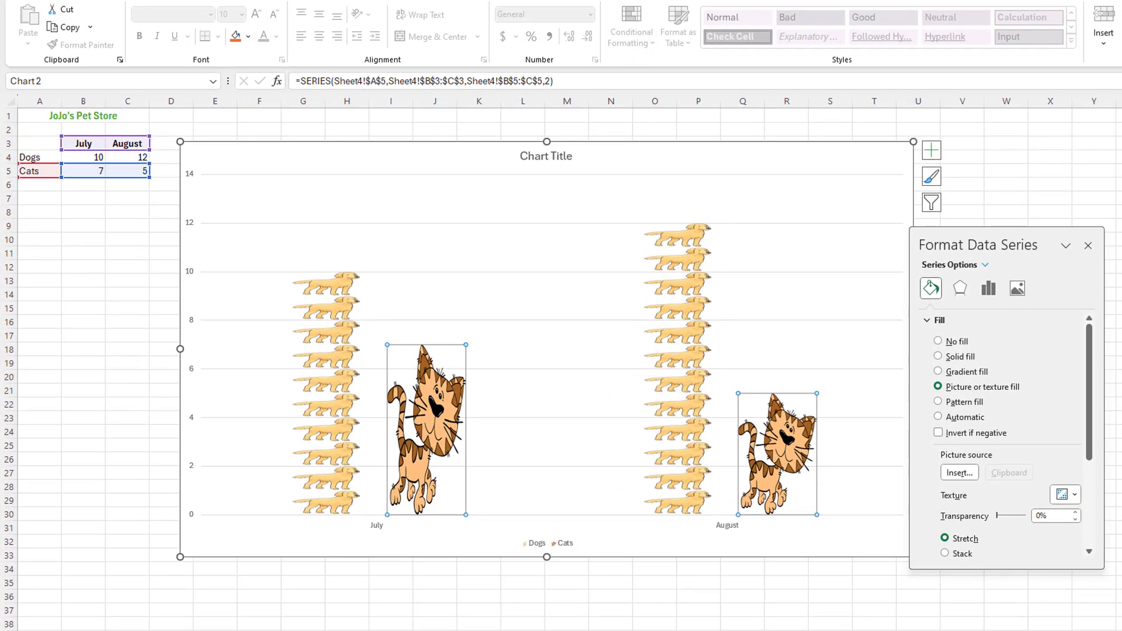
pyautogui.moveTo(1088, 448); pyautogui.dragTo(1093, 507)
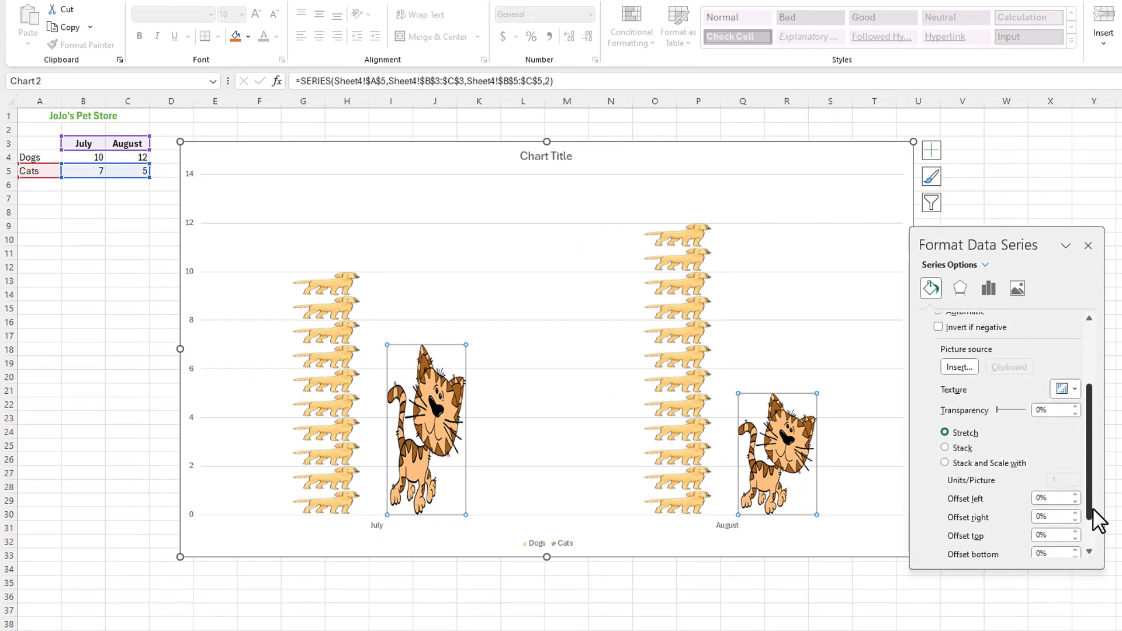
pyautogui.click(944, 463)
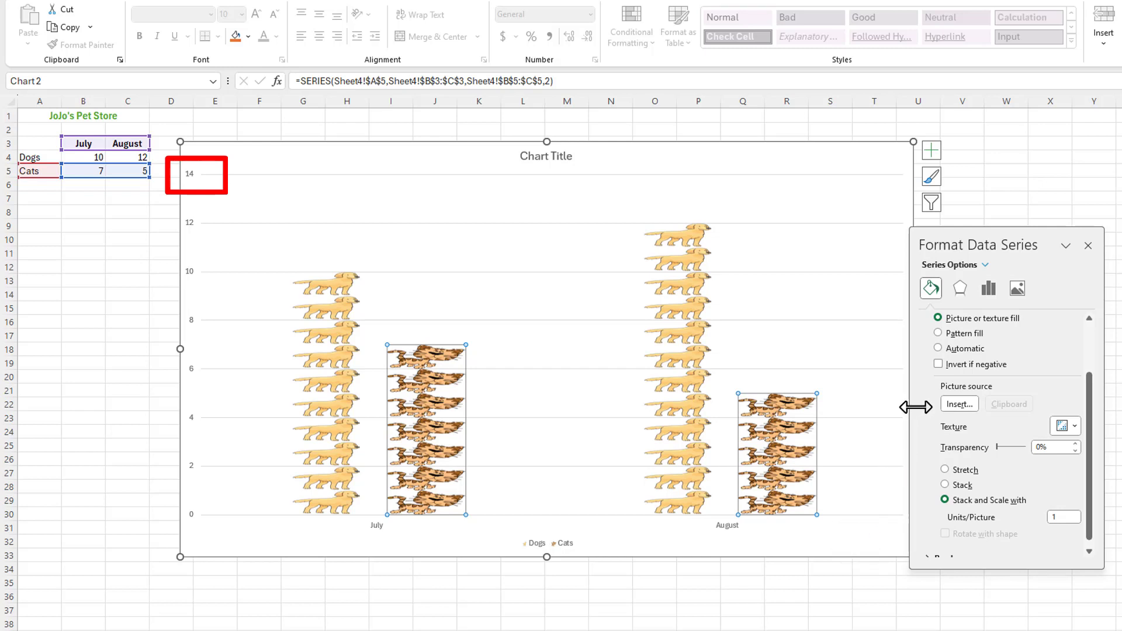
# Step: Set the maximum bound of the chart's vertical value axis to 12
pyautogui.click(985, 264)
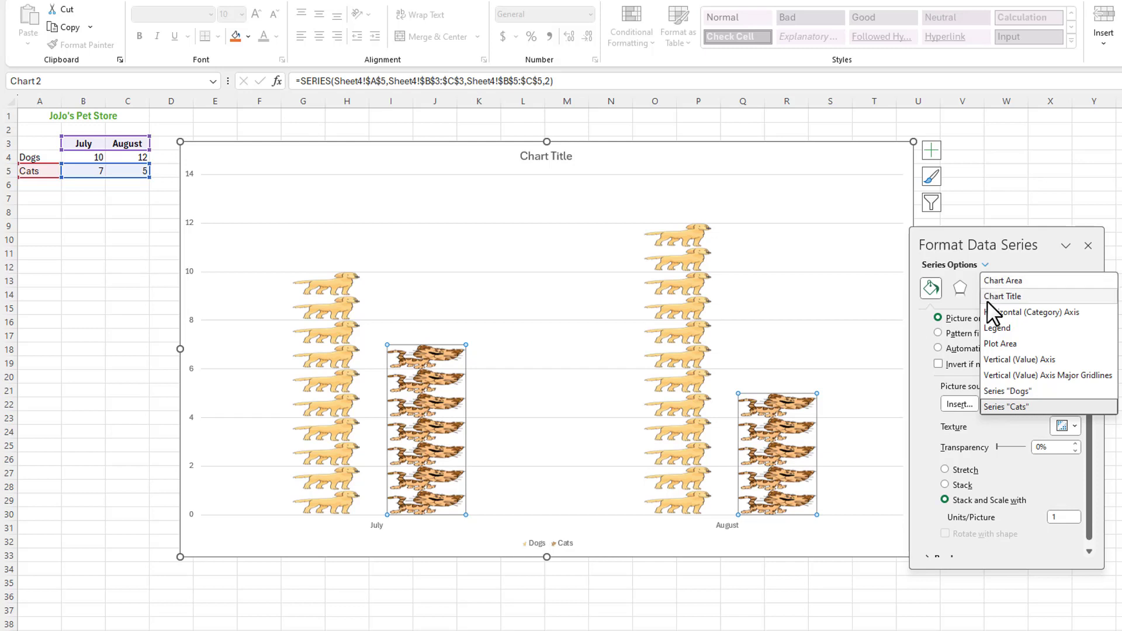
pyautogui.click(1001, 360)
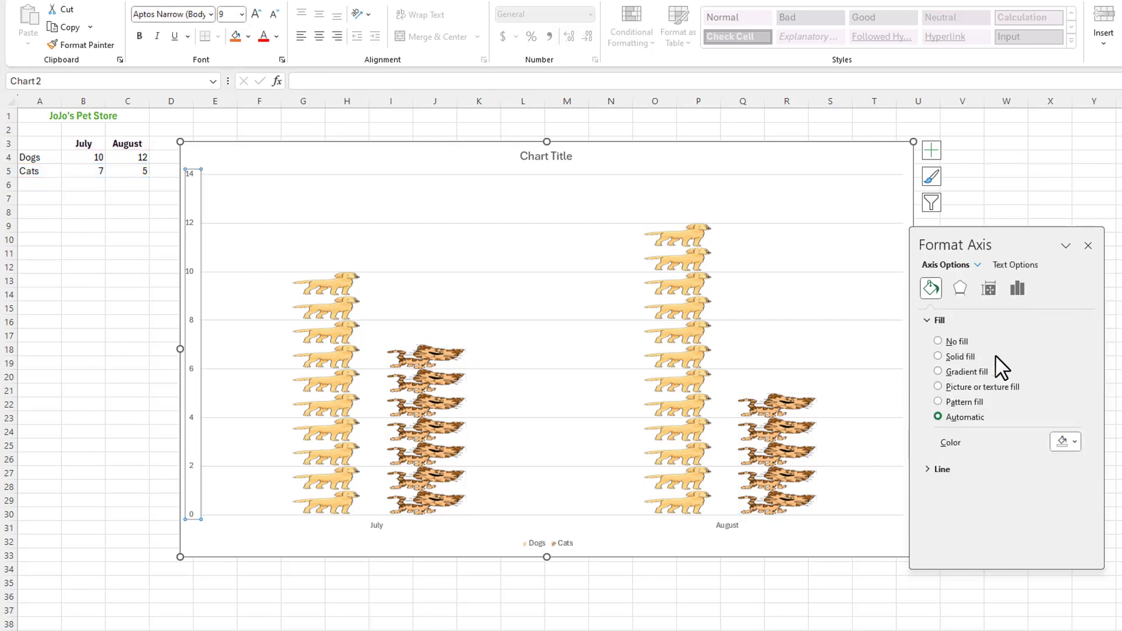
pyautogui.click(1017, 289)
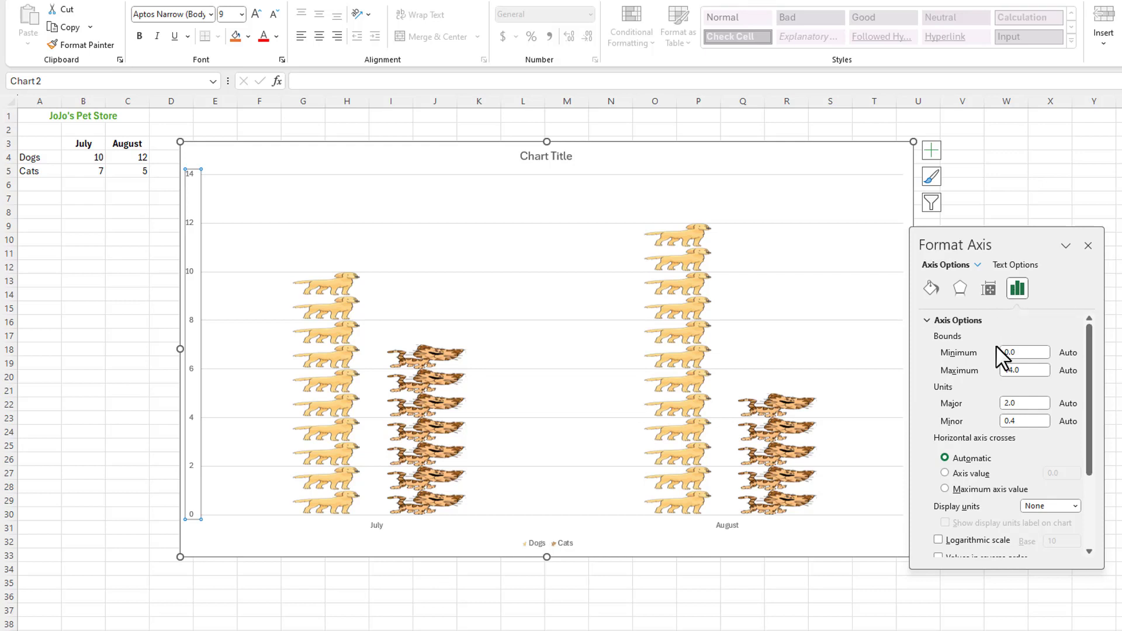
pyautogui.click(1017, 371)
pyautogui.moveTo(1033, 371); pyautogui.dragTo(987, 371)
pyautogui.write('12')
pyautogui.press('Tab')
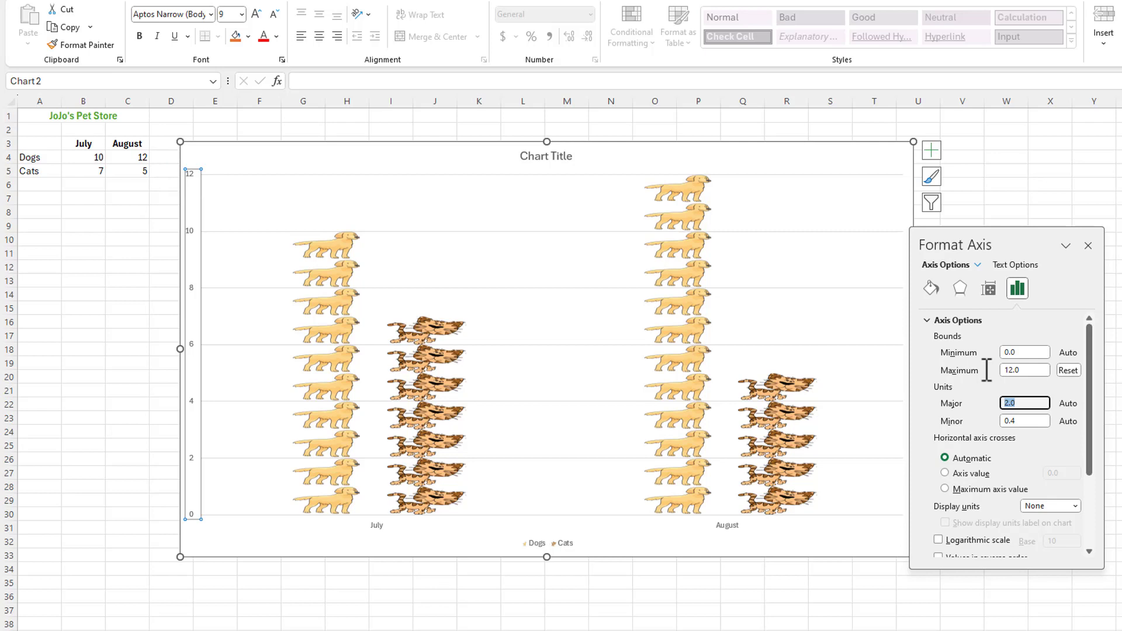
# Step: Reduce the gap width in the Dogs series options to widen the picture columns
pyautogui.click(978, 265)
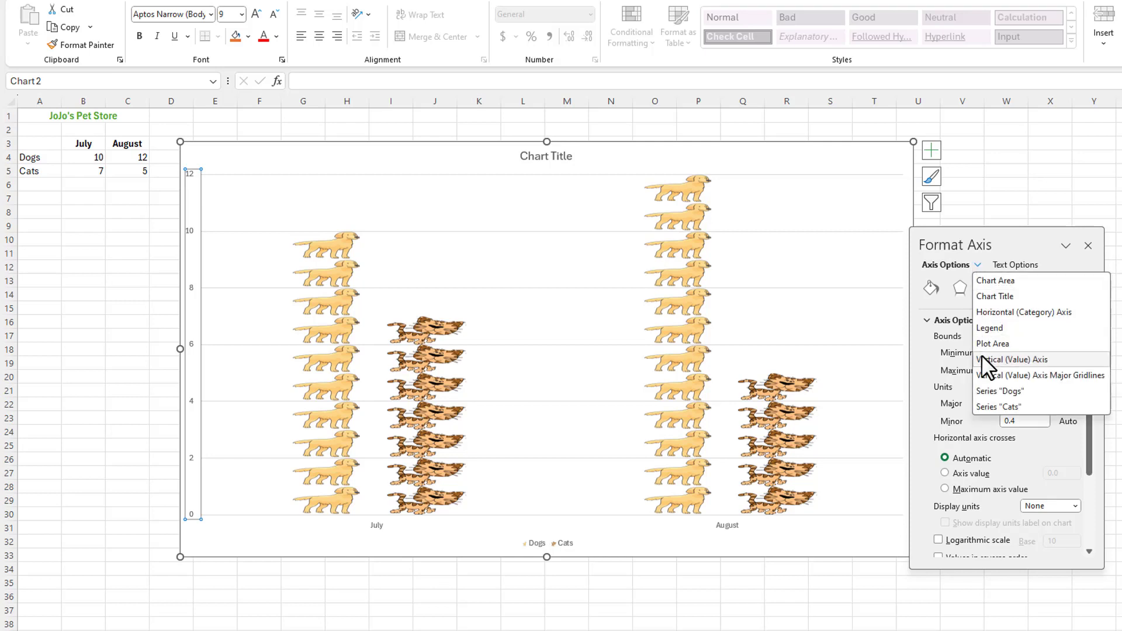
pyautogui.click(995, 393)
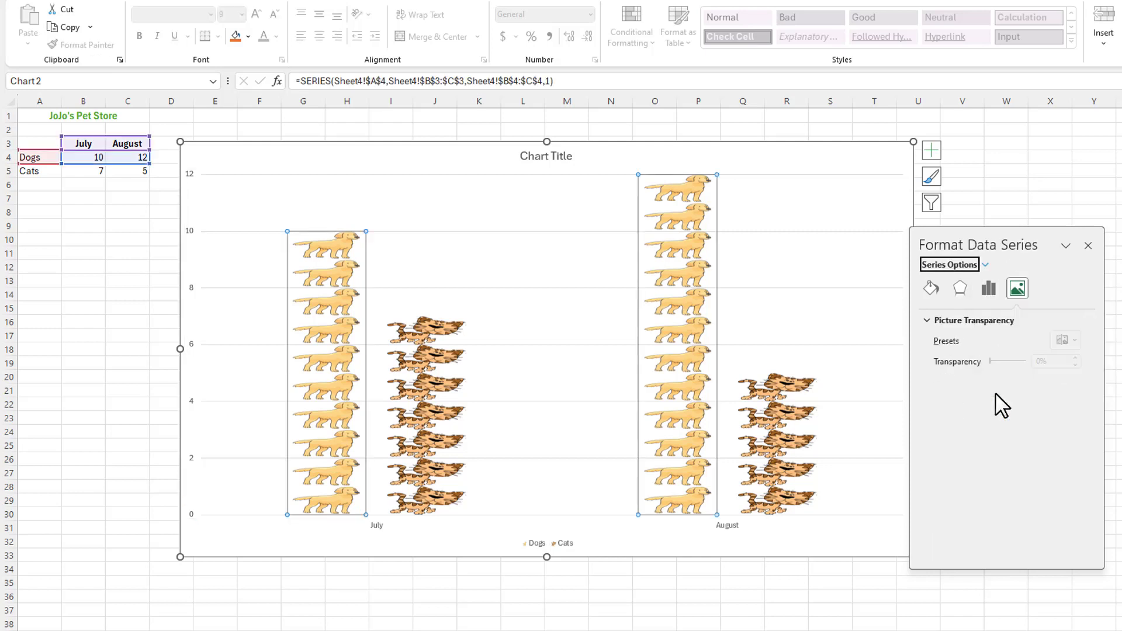
pyautogui.click(988, 288)
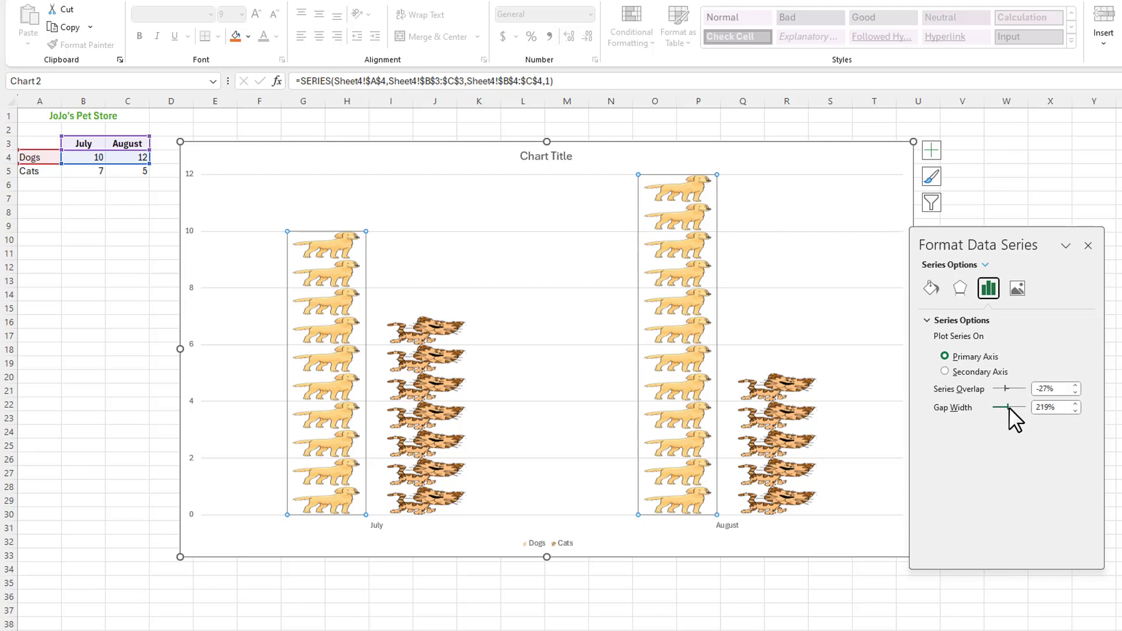
pyautogui.moveTo(1008, 407); pyautogui.dragTo(1001, 405)
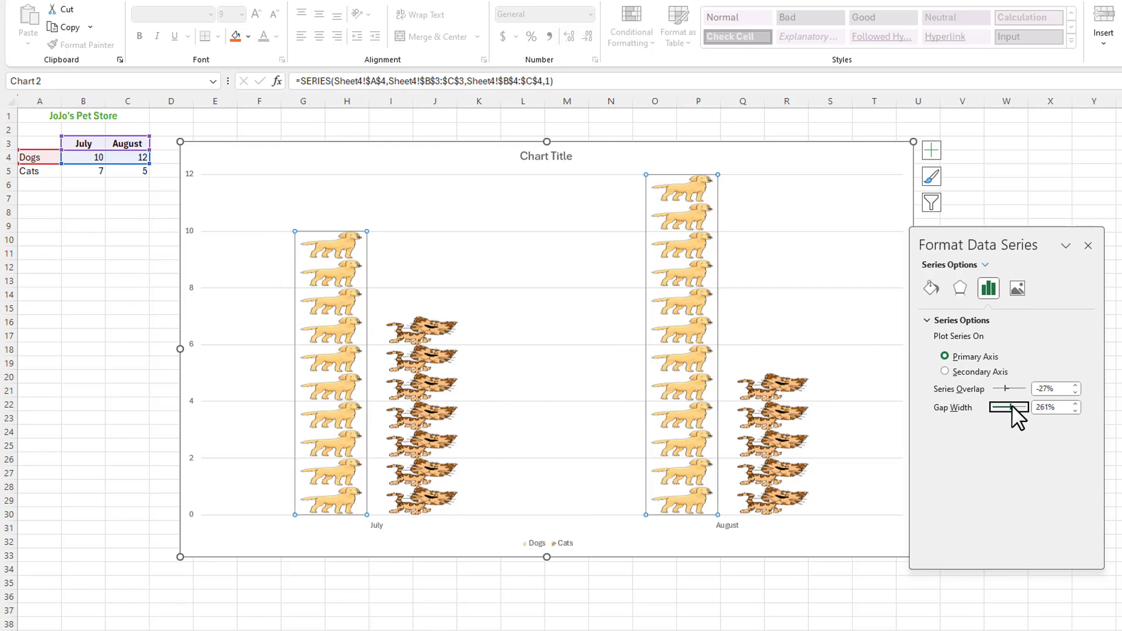
pyautogui.moveTo(1011, 405); pyautogui.dragTo(1002, 403)
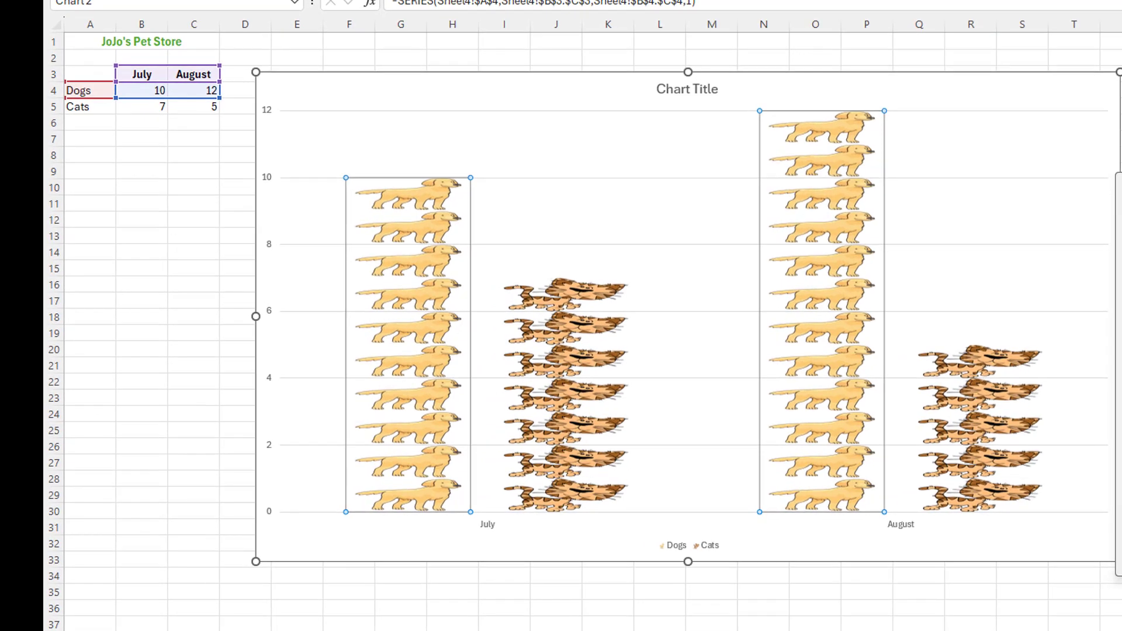
# Step: Resize the chart, extending its lower edge to about row 36 and pulling its right edge in to column S
pyautogui.click(988, 622)
pyautogui.click(662, 561)
pyautogui.moveTo(662, 561); pyautogui.dragTo(685, 621)
pyautogui.moveTo(876, 436)
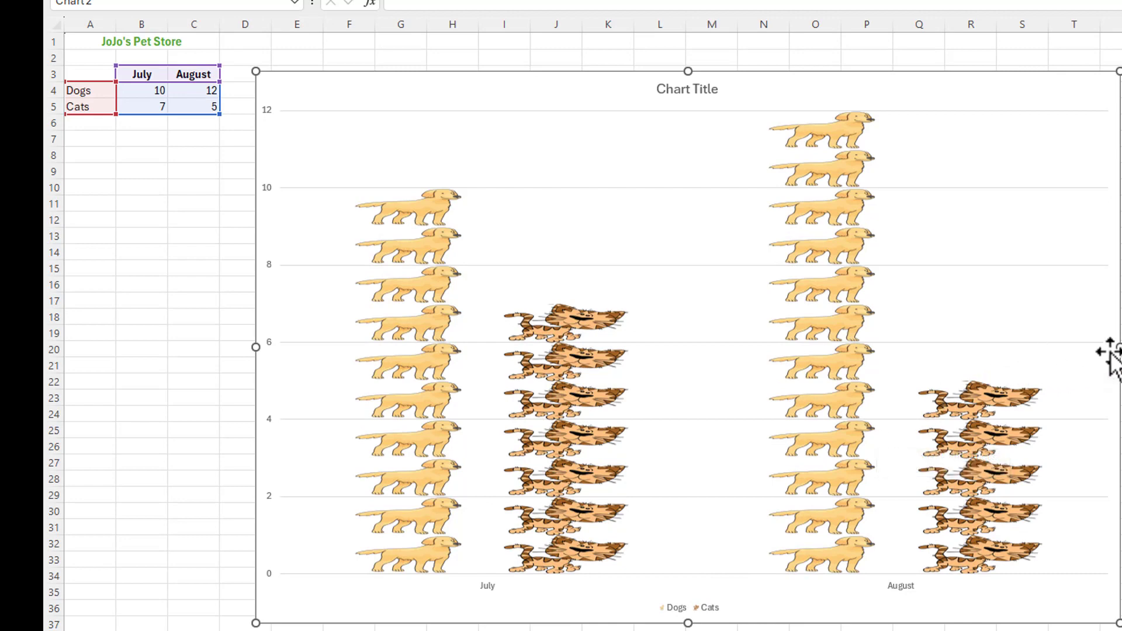
pyautogui.moveTo(1106, 347); pyautogui.dragTo(1041, 349)
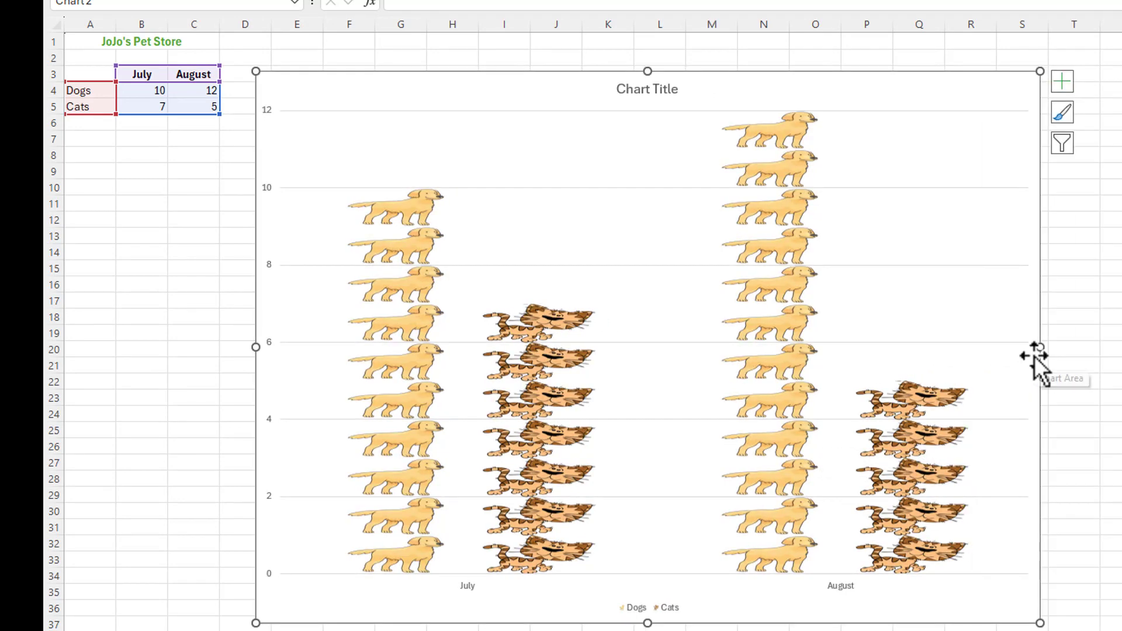
# Step: Set the font size of the chart legend to 18
pyautogui.click(646, 607)
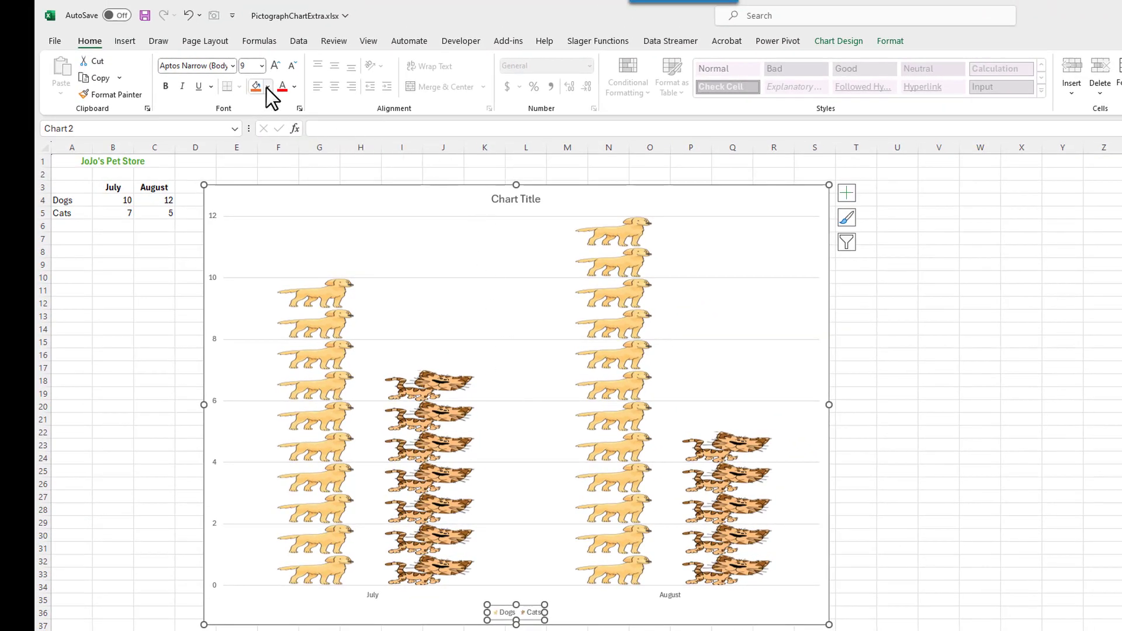
pyautogui.click(261, 66)
pyautogui.click(256, 202)
# Step: Set the font size of the vertical axis numbers and the horizontal axis month labels to 14
pyautogui.click(216, 218)
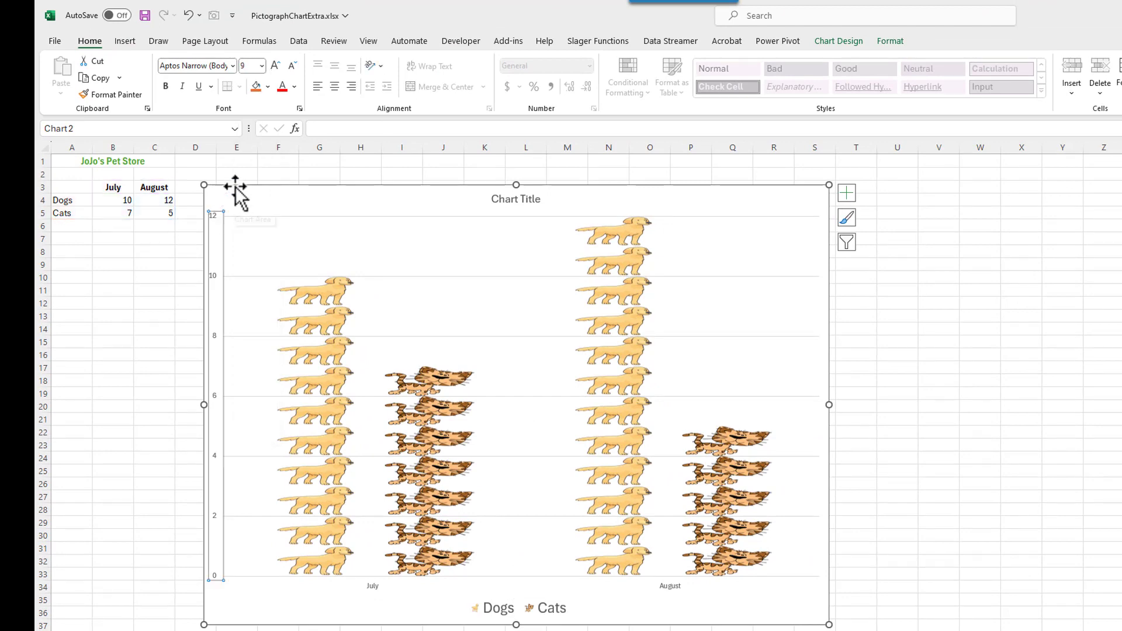
pyautogui.click(262, 68)
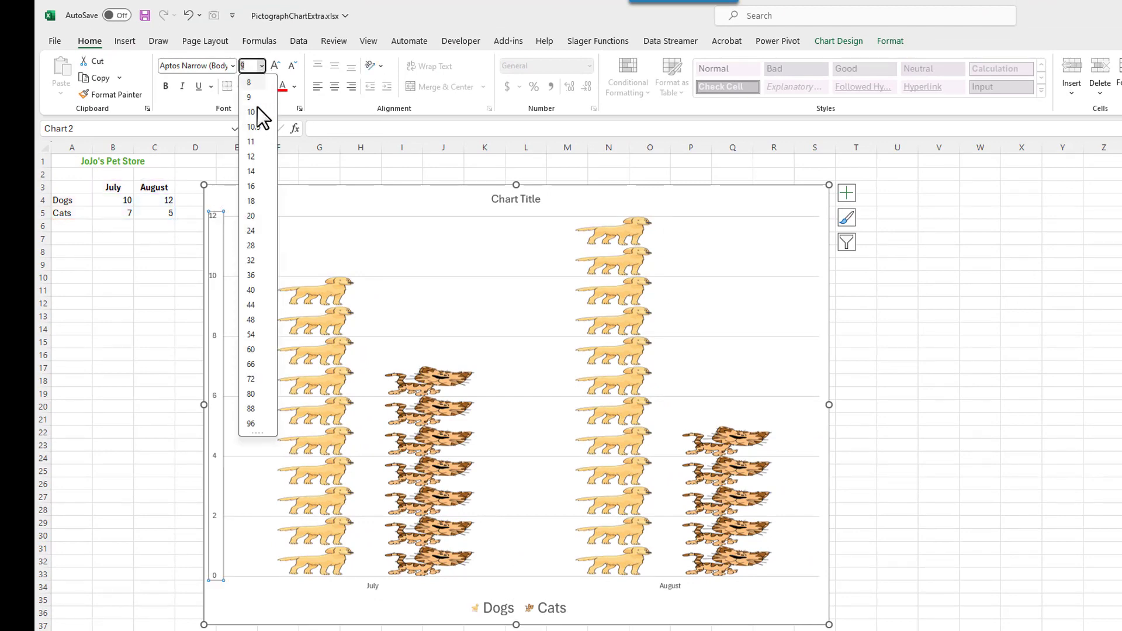
pyautogui.click(252, 172)
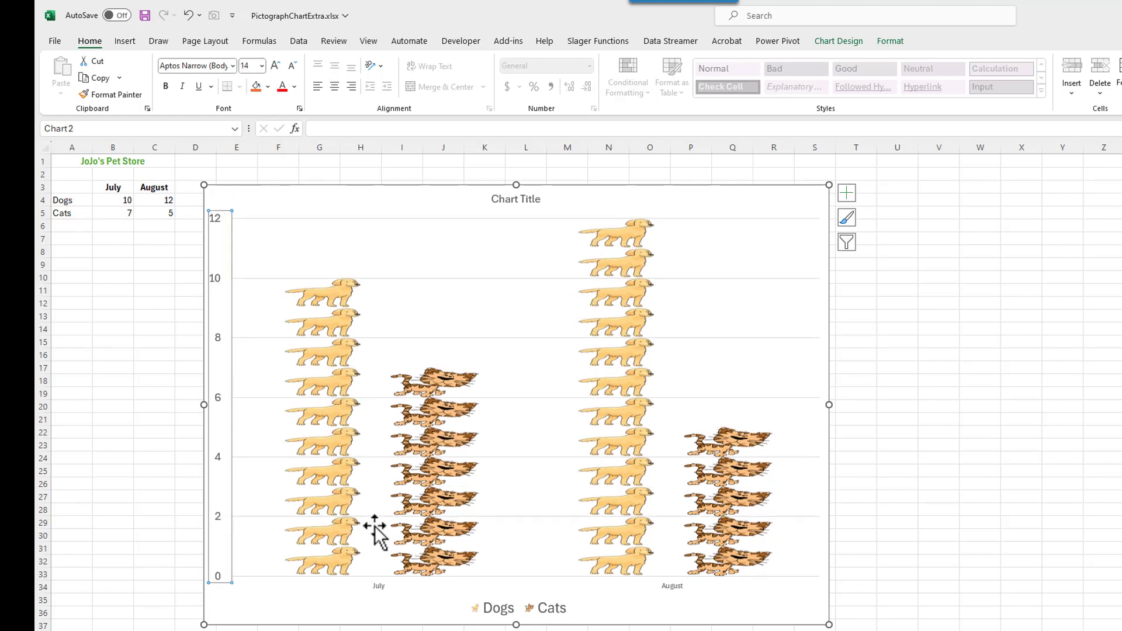
pyautogui.click(382, 587)
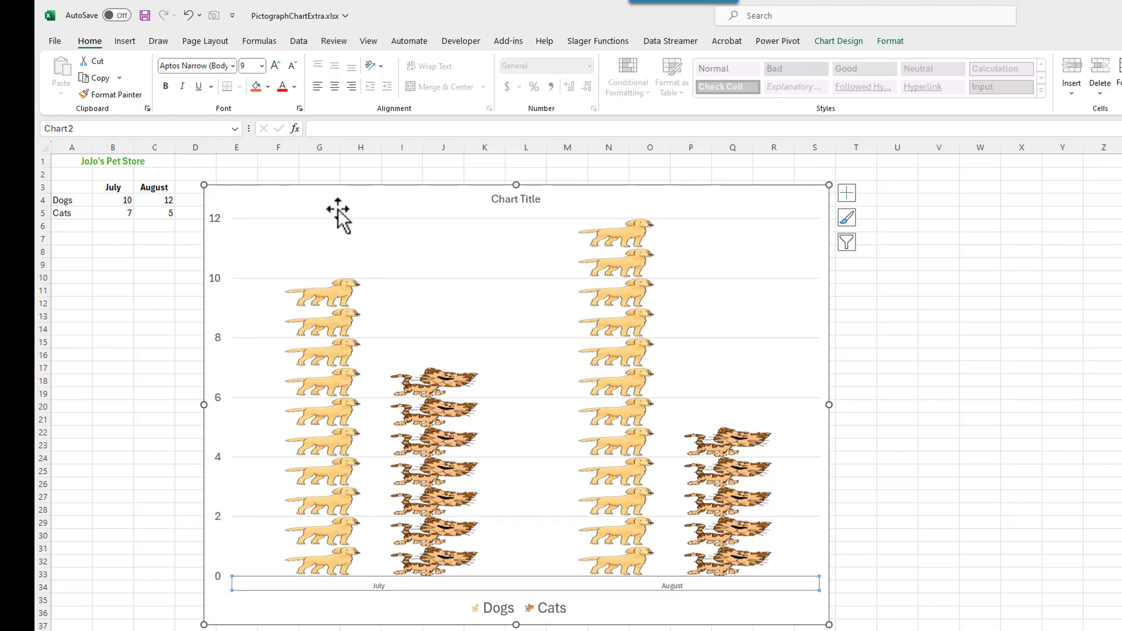
pyautogui.click(262, 67)
pyautogui.click(251, 157)
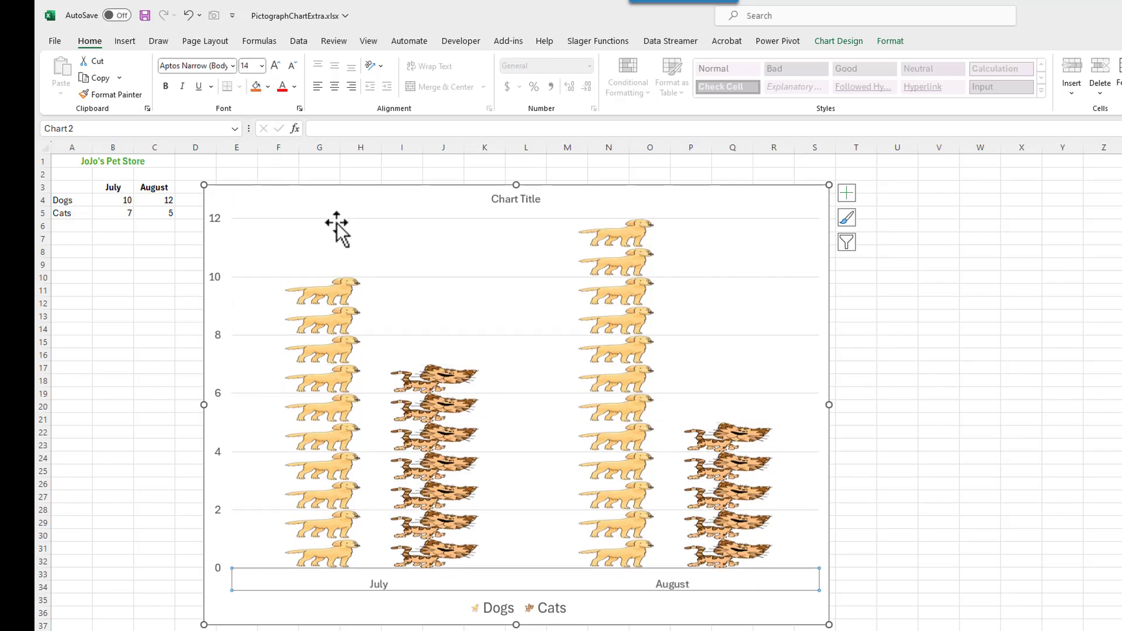
pyautogui.press('Escape')
pyautogui.press('Escape')
# Step: Replace the chart title text with "Dog Grooming"
pyautogui.click(516, 200)
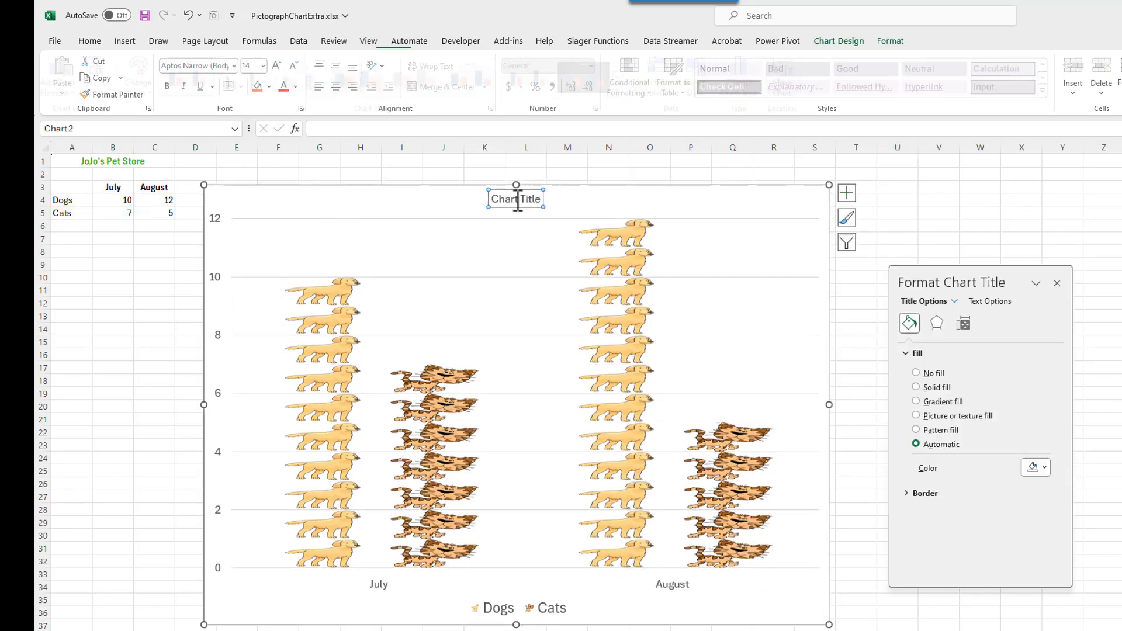
pyautogui.moveTo(494, 198); pyautogui.dragTo(541, 200)
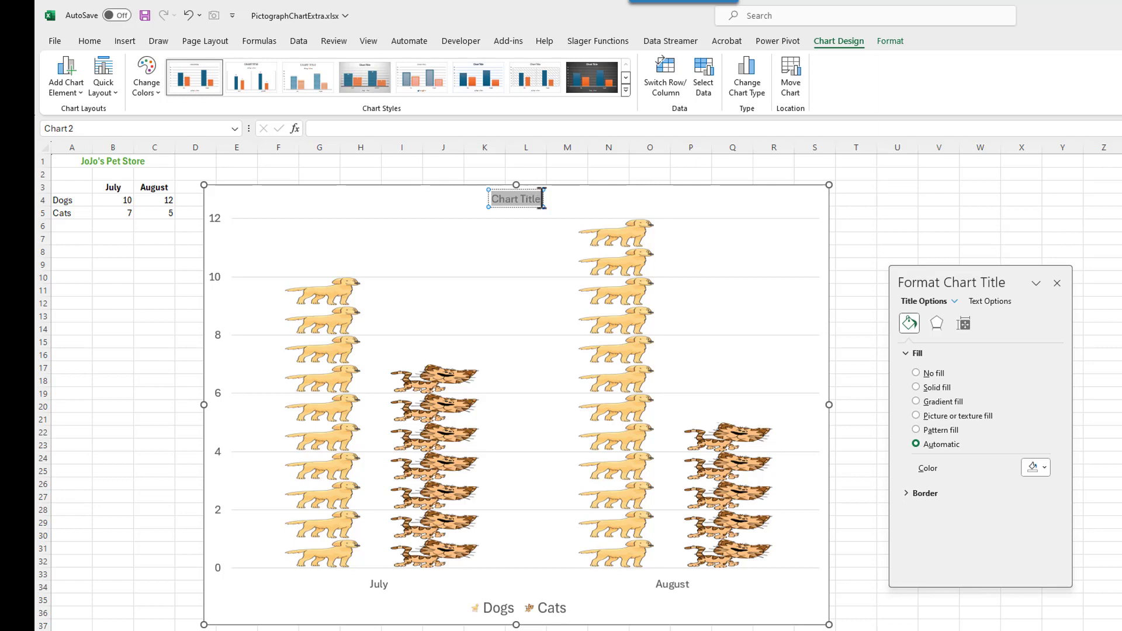
pyautogui.write('Dog')
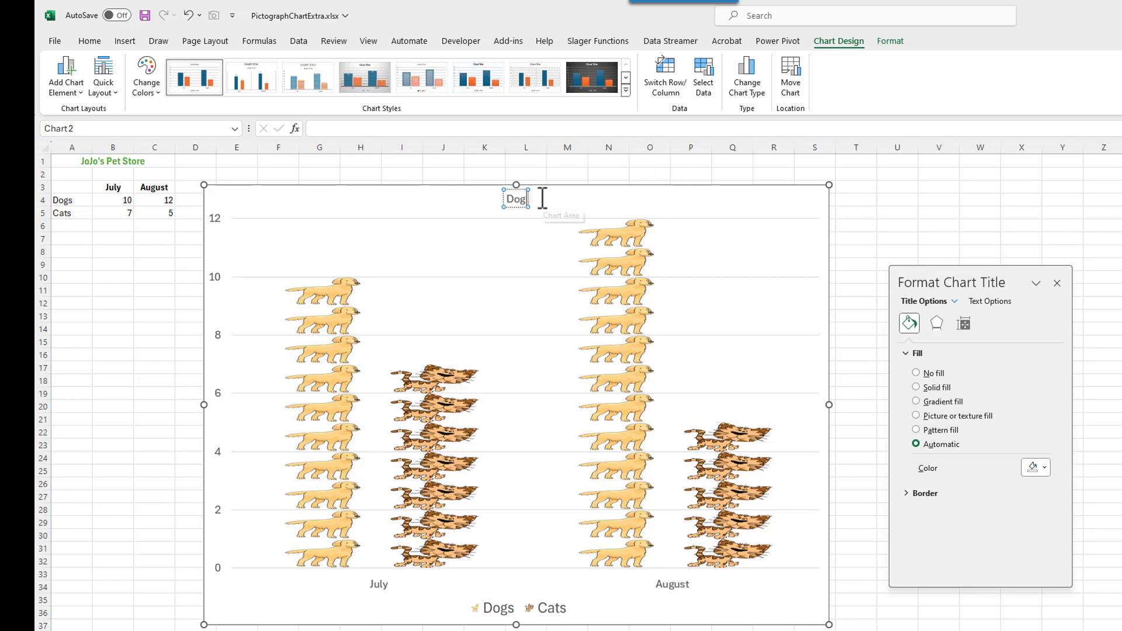
pyautogui.write(' Grooming')
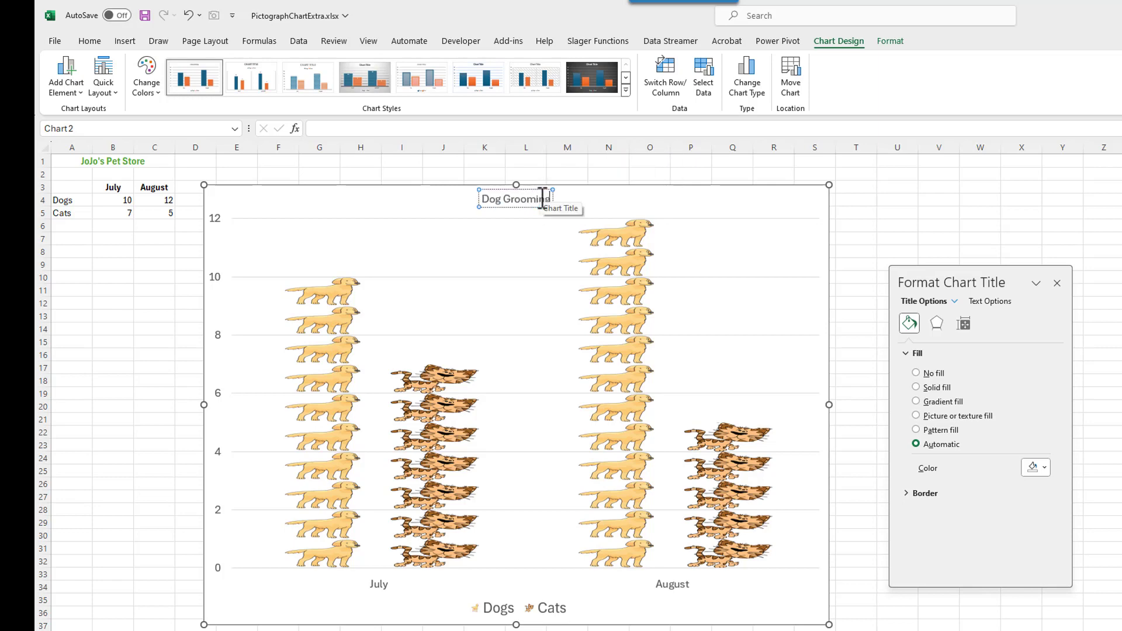
# Step: Make the chart title bold and set its font size to 18
pyautogui.moveTo(485, 199); pyautogui.dragTo(532, 197)
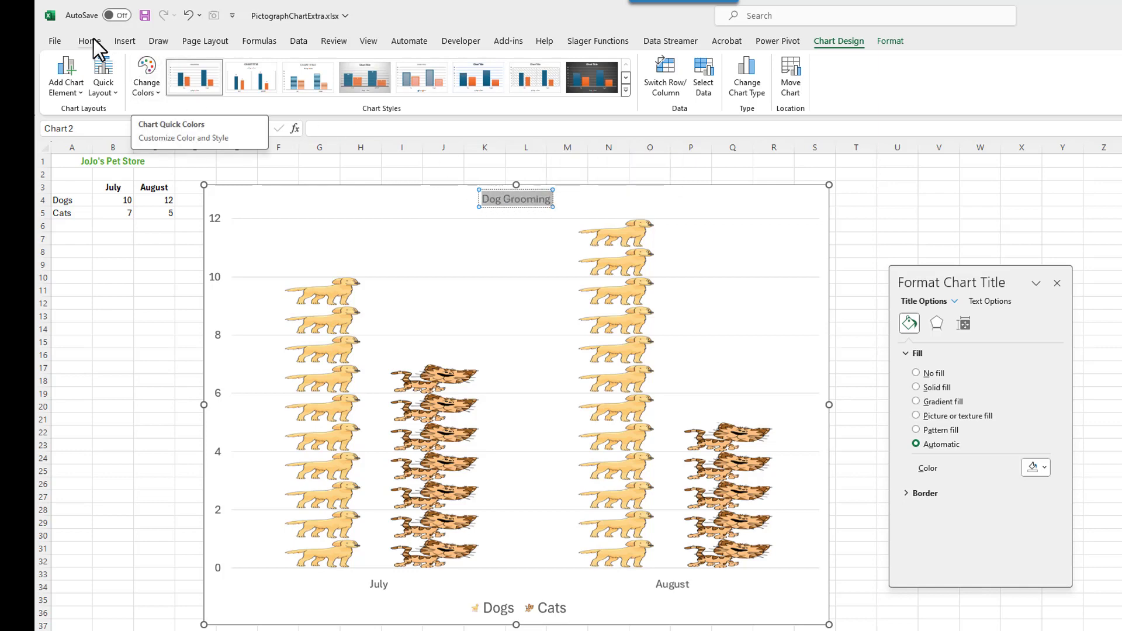
pyautogui.click(91, 42)
pyautogui.click(166, 86)
pyautogui.click(262, 66)
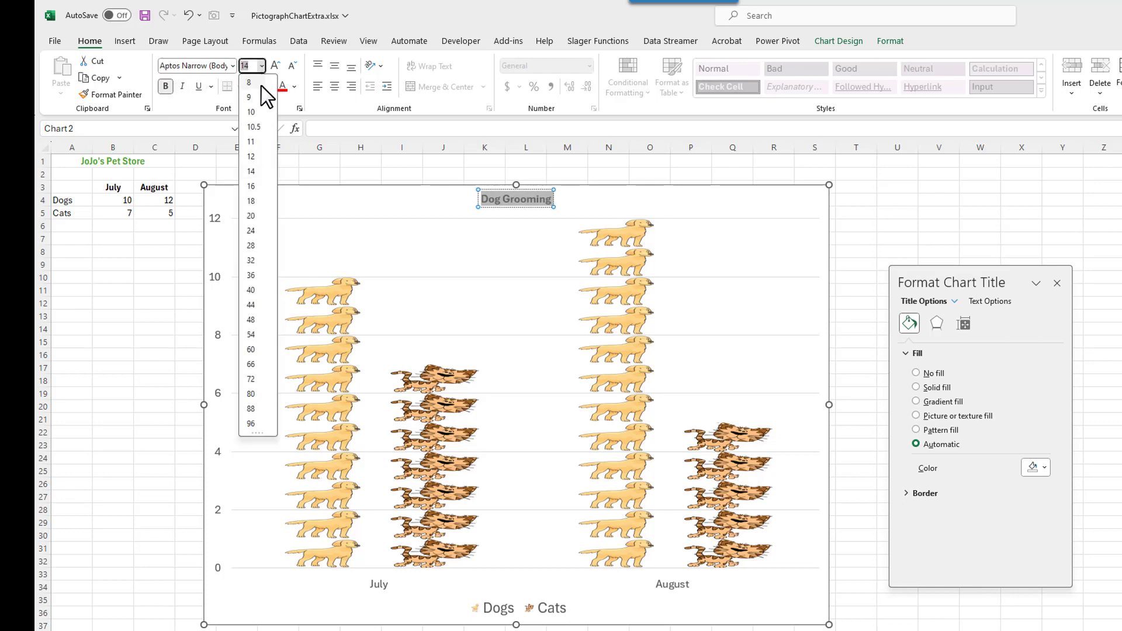
pyautogui.click(255, 202)
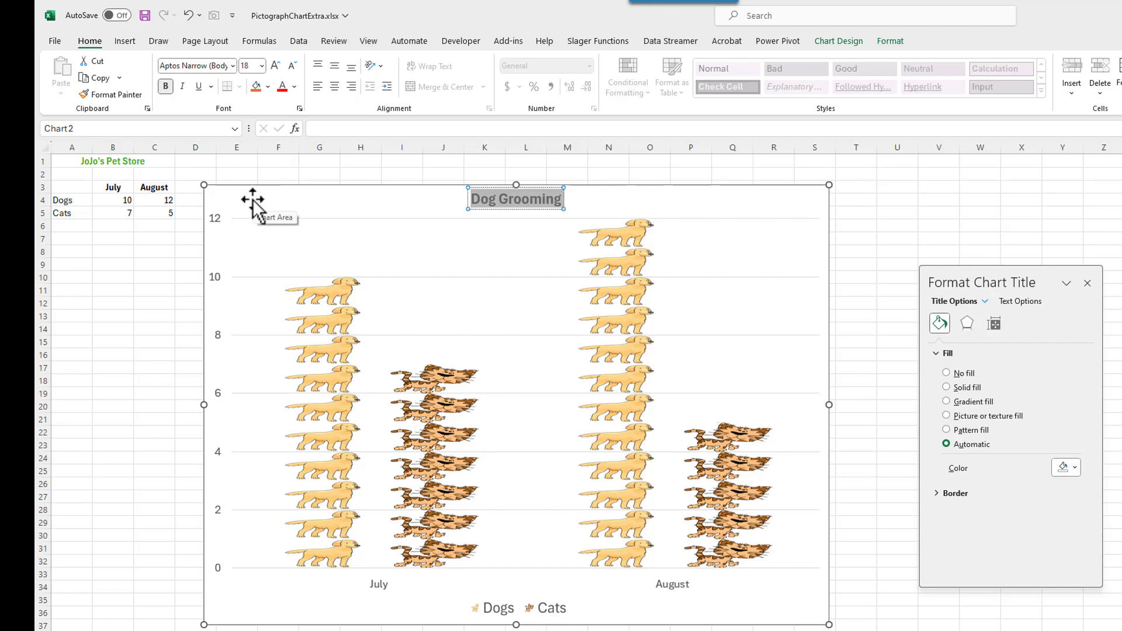
# Step: Replace the July and August column headers in cells B3 and C3 with two people's first names
pyautogui.click(299, 202)
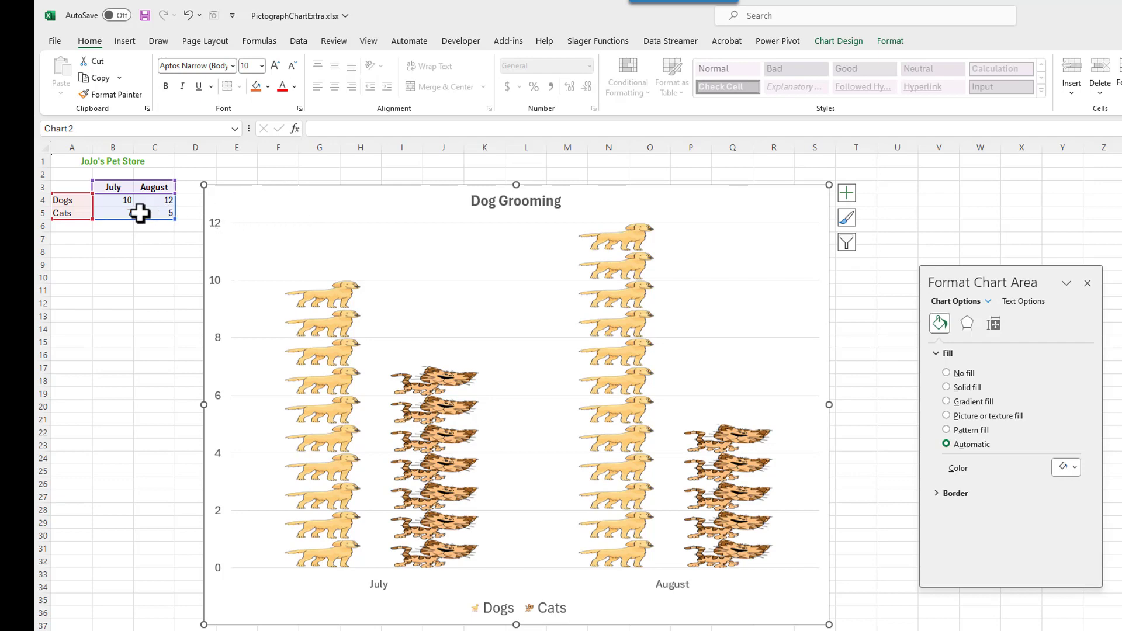
pyautogui.doubleClick(114, 189)
pyautogui.moveTo(106, 189); pyautogui.dragTo(135, 188)
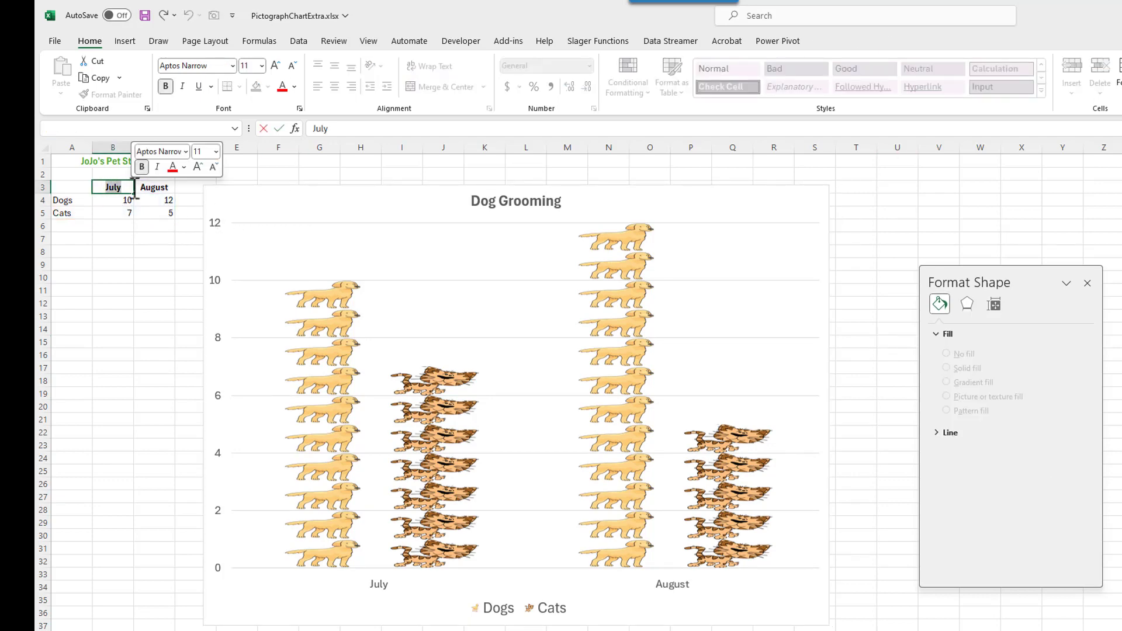
pyautogui.write('Mary')
pyautogui.press('Tab')
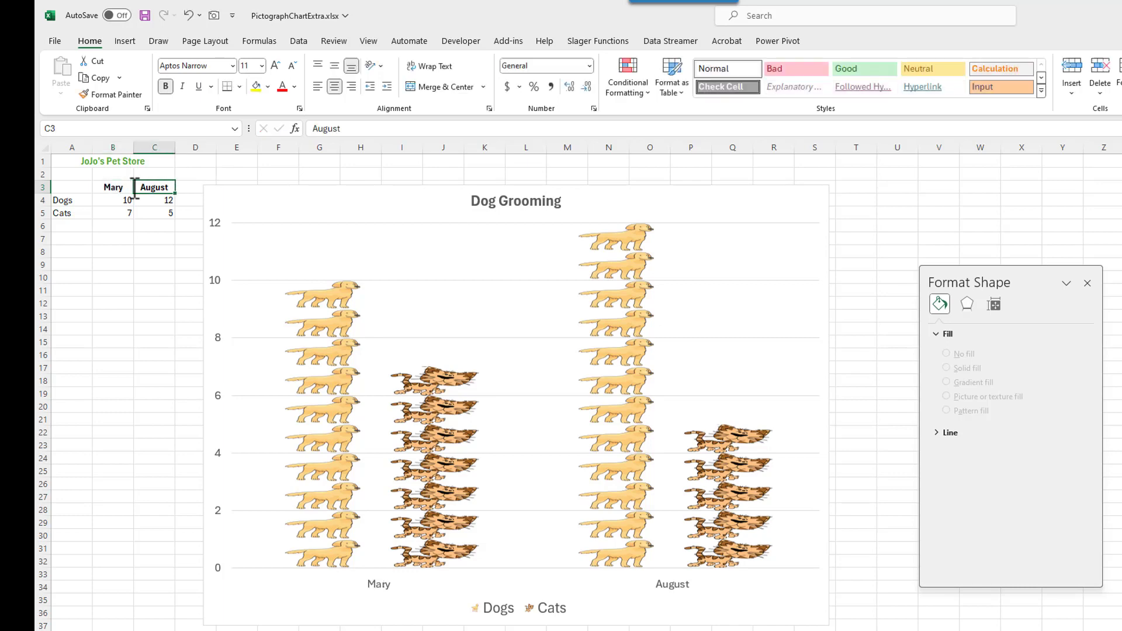
pyautogui.write('John')
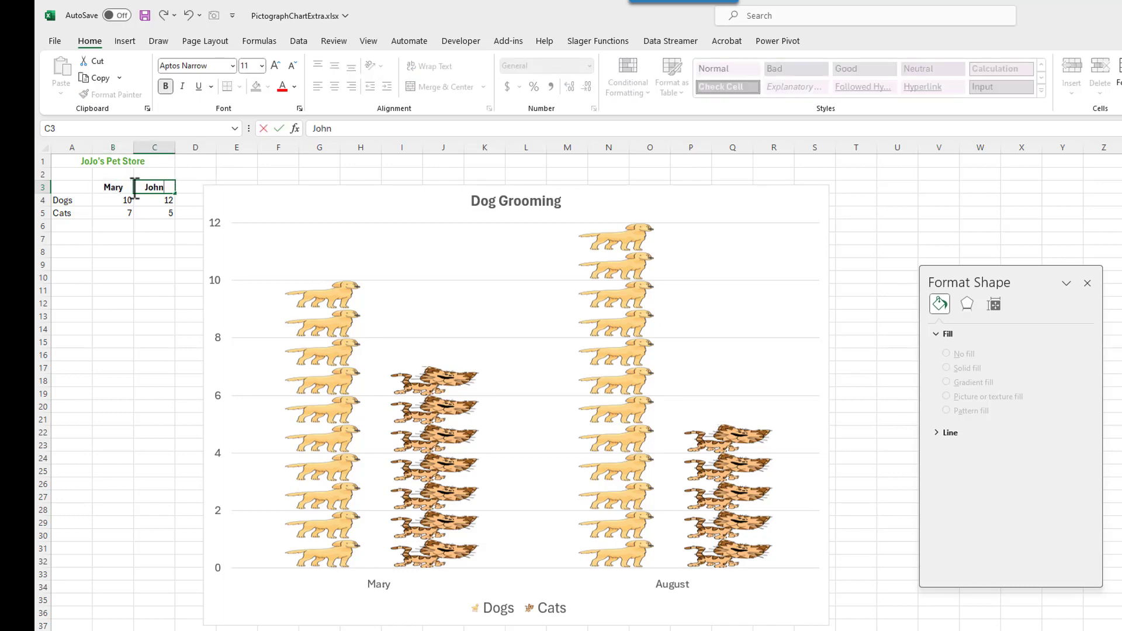
pyautogui.press('Tab')
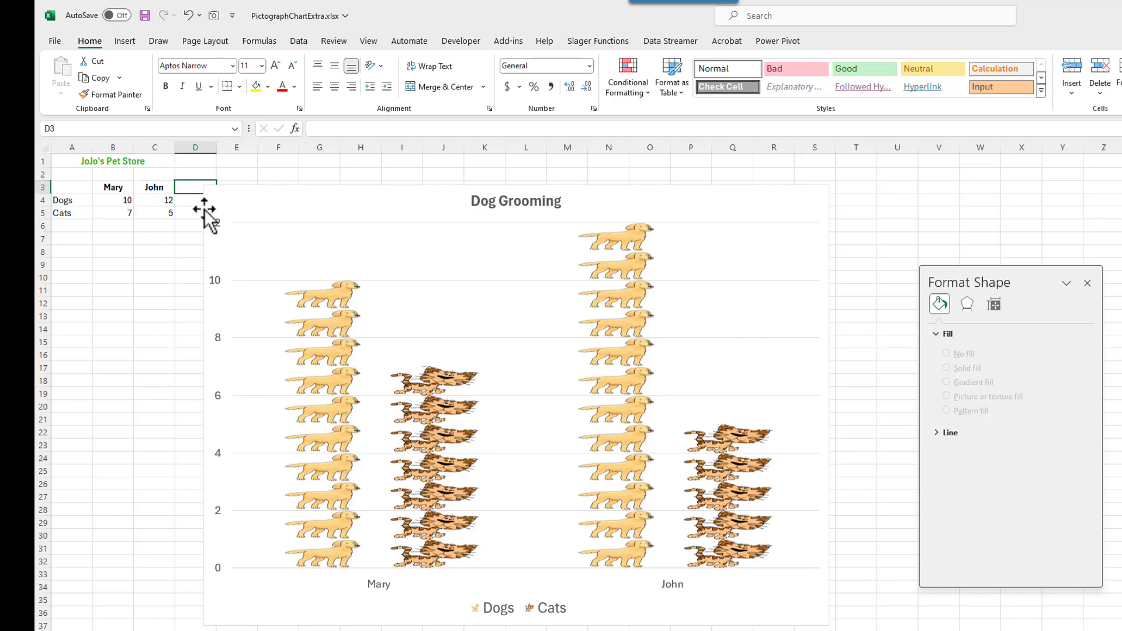
# Step: Change the Dog Grooming chart's type from column to Clustered Bar
pyautogui.click(288, 211)
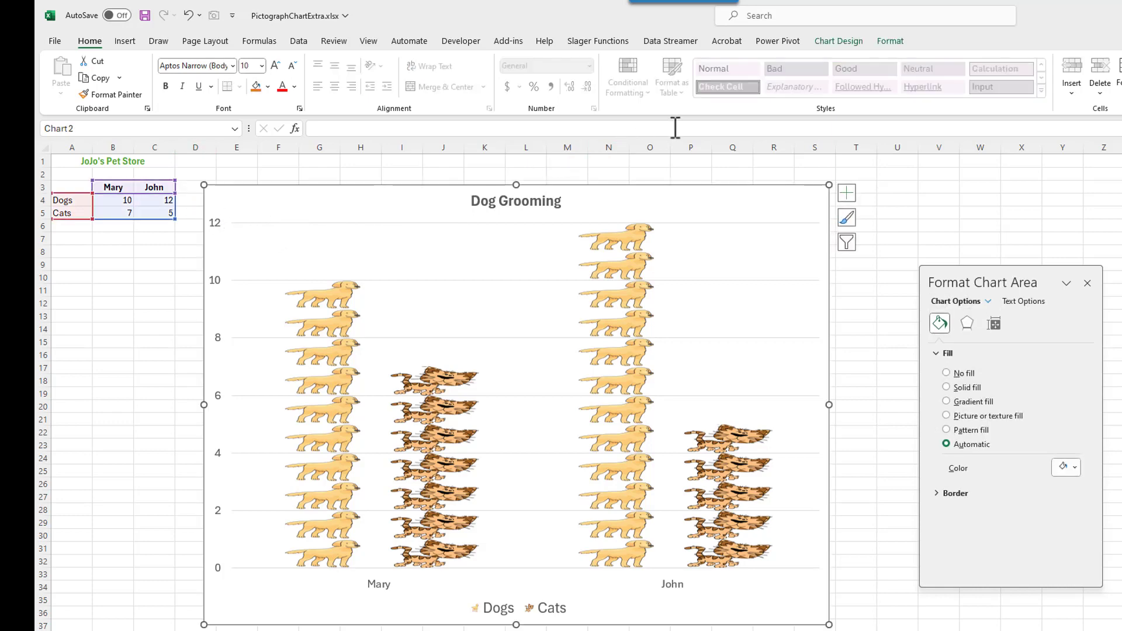
pyautogui.click(833, 42)
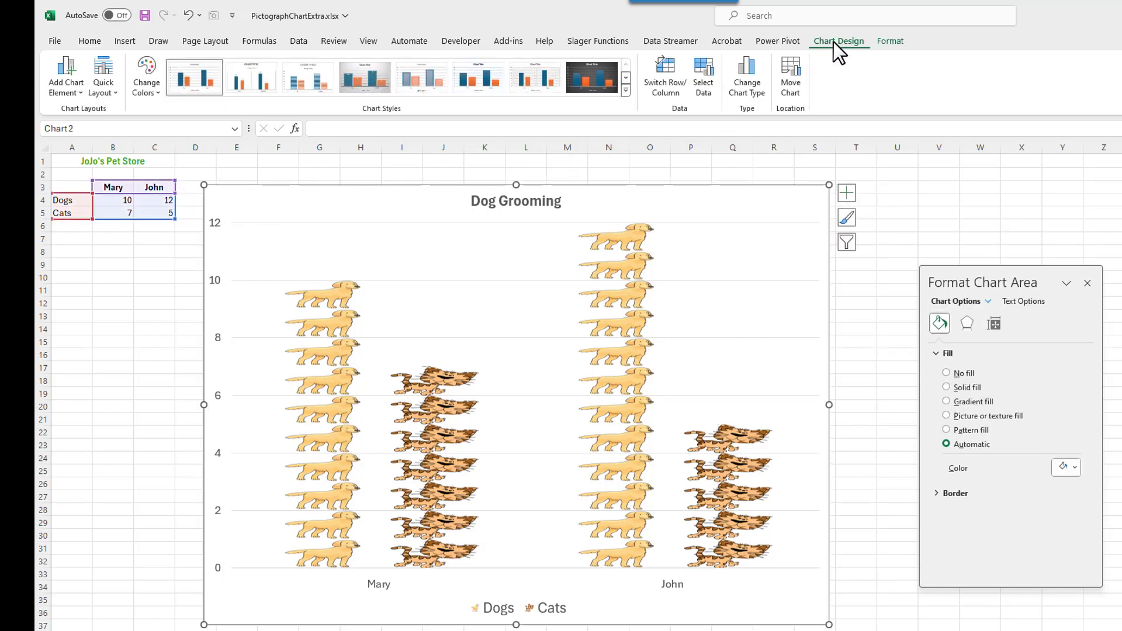
pyautogui.click(745, 82)
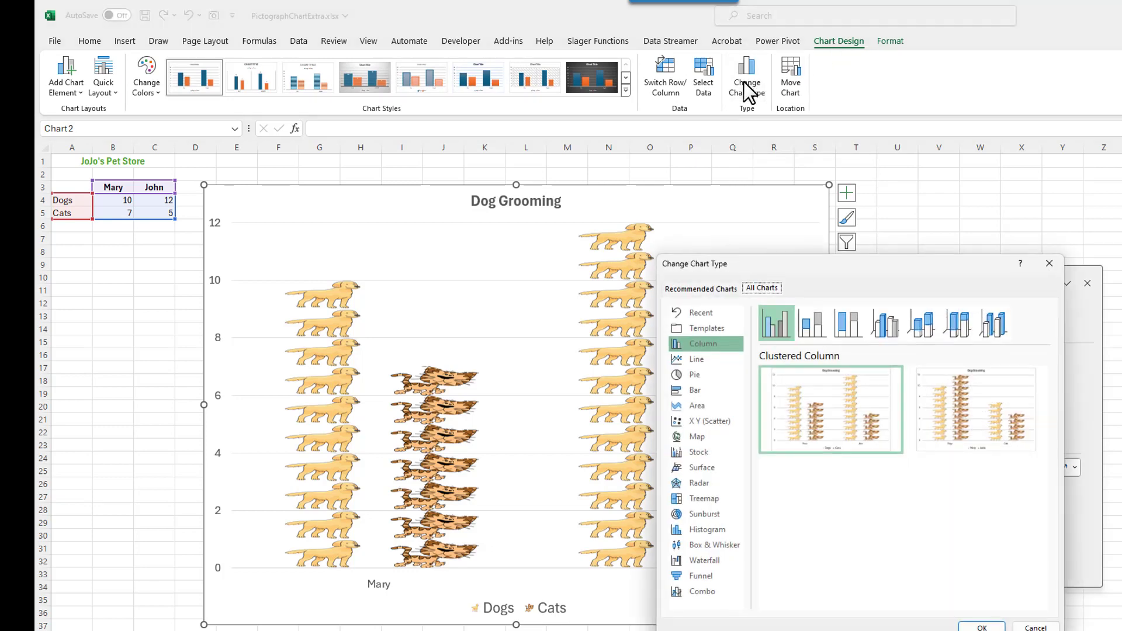
pyautogui.click(693, 393)
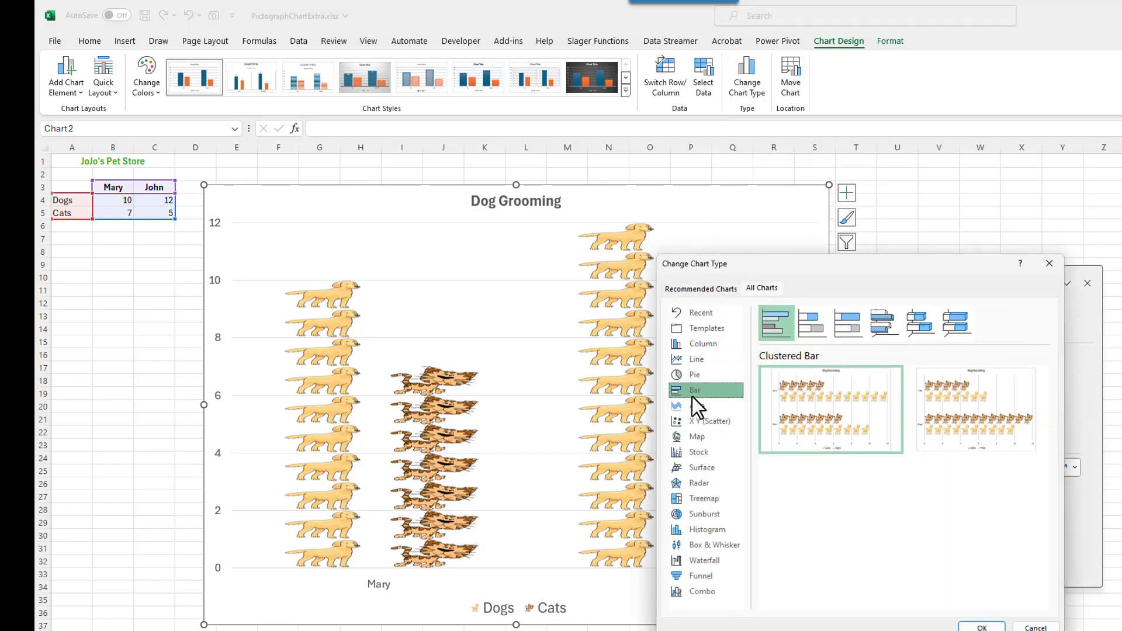
pyautogui.moveTo(791, 449)
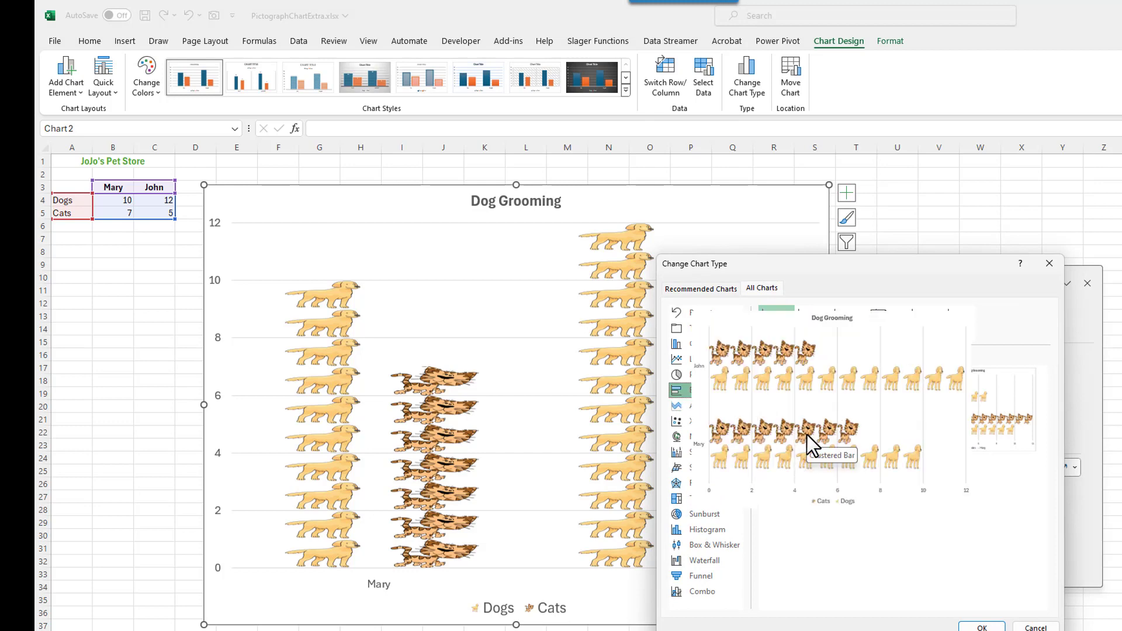
pyautogui.click(982, 627)
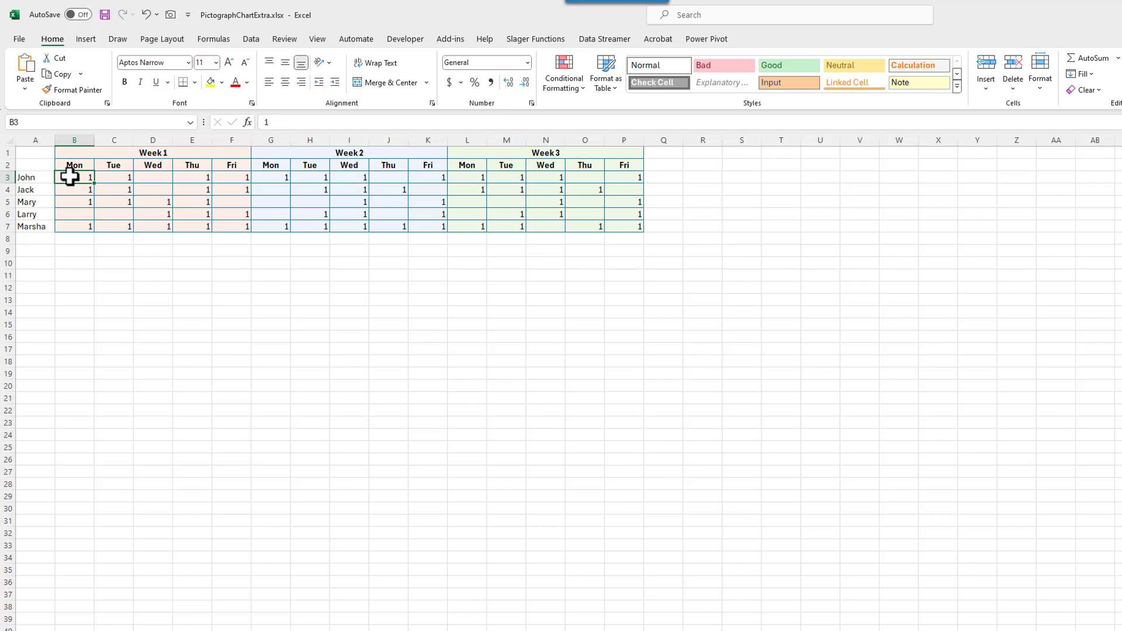
# Step: Add row totals for the three weeks of daily entries with AutoSum, selecting B3:Q7 so the sums fill Q3:Q7
pyautogui.moveTo(69, 177); pyautogui.dragTo(652, 228)
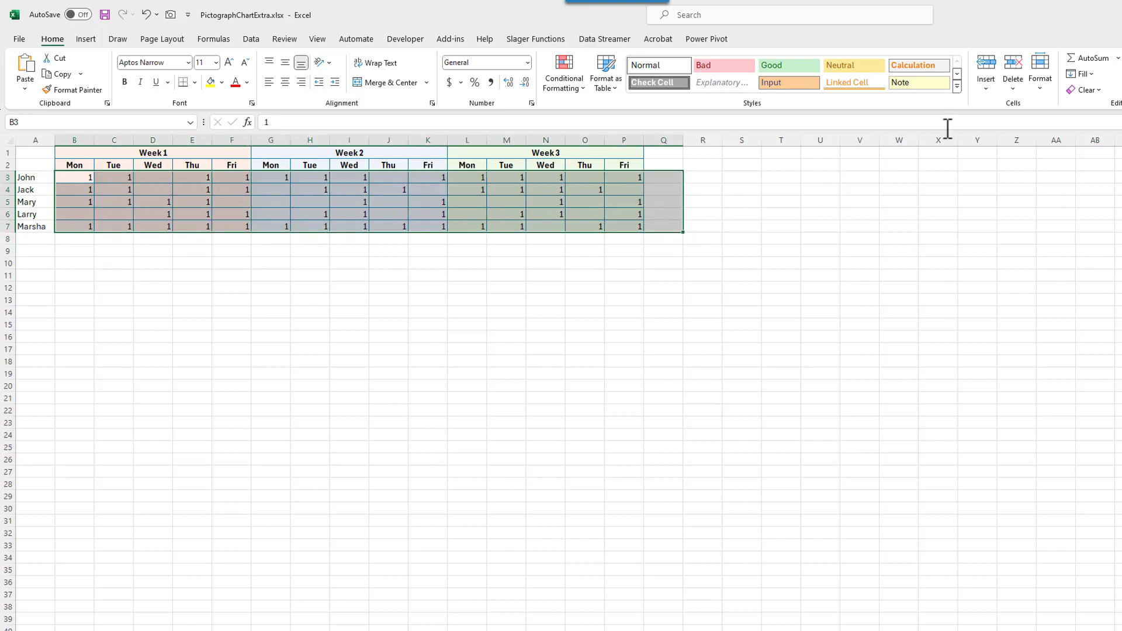
pyautogui.click(1080, 58)
pyautogui.click(714, 190)
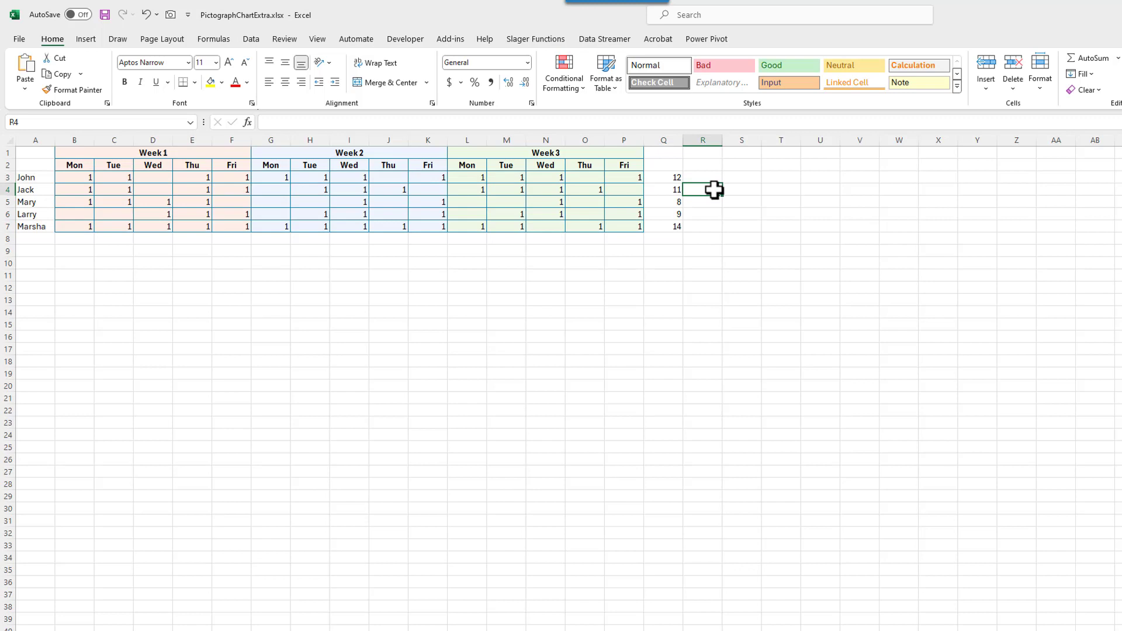
# Step: Insert a 2-D clustered bar chart of the names in A3:A7 and totals in Q3:Q7, and enlarge it beneath the table
pyautogui.moveTo(669, 179); pyautogui.dragTo(669, 226)
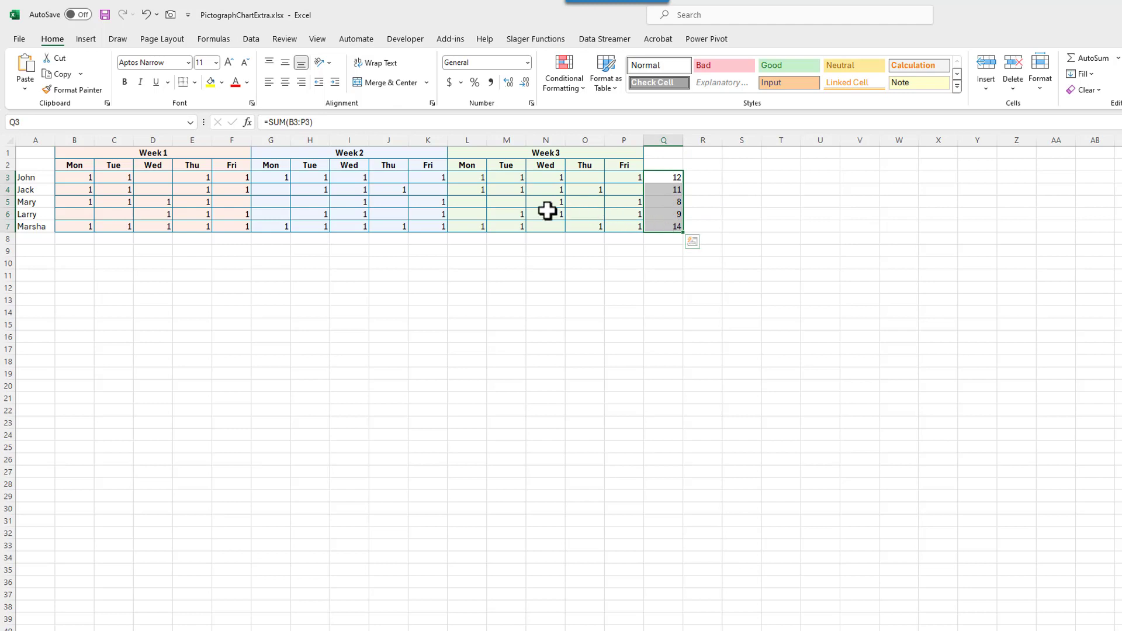
pyautogui.moveTo(41, 178); pyautogui.dragTo(38, 221)
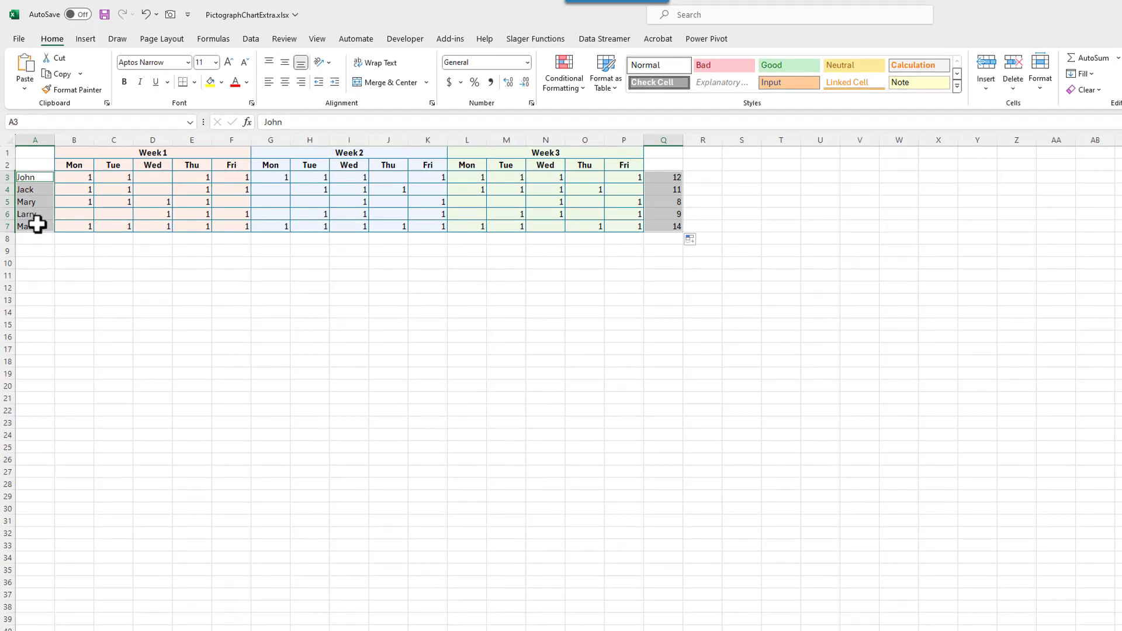
pyautogui.click(85, 40)
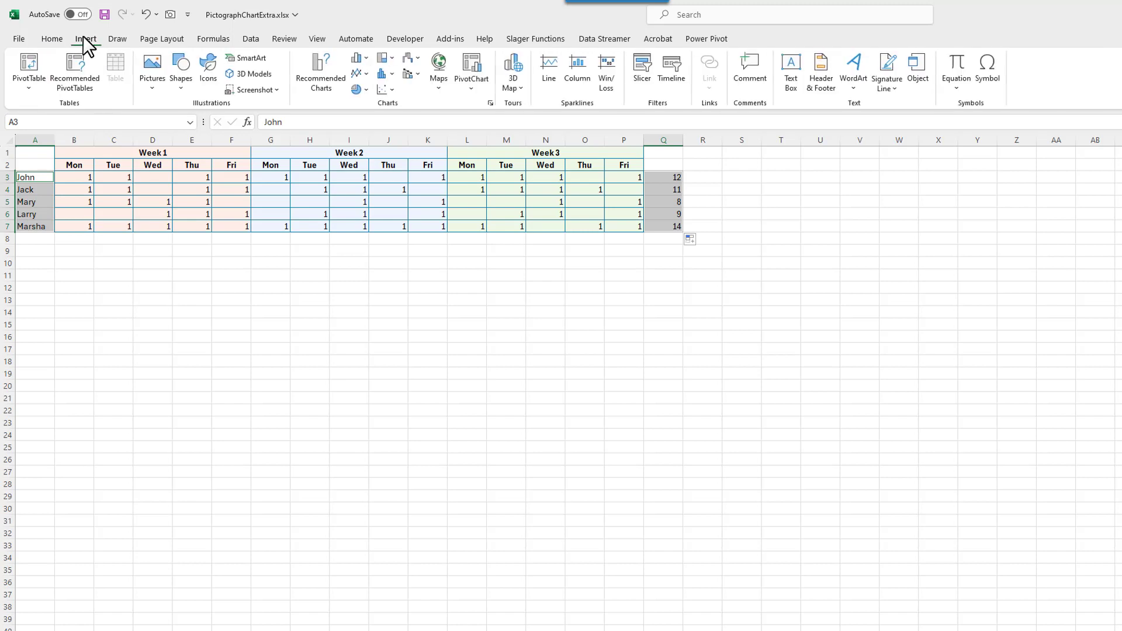
pyautogui.click(359, 59)
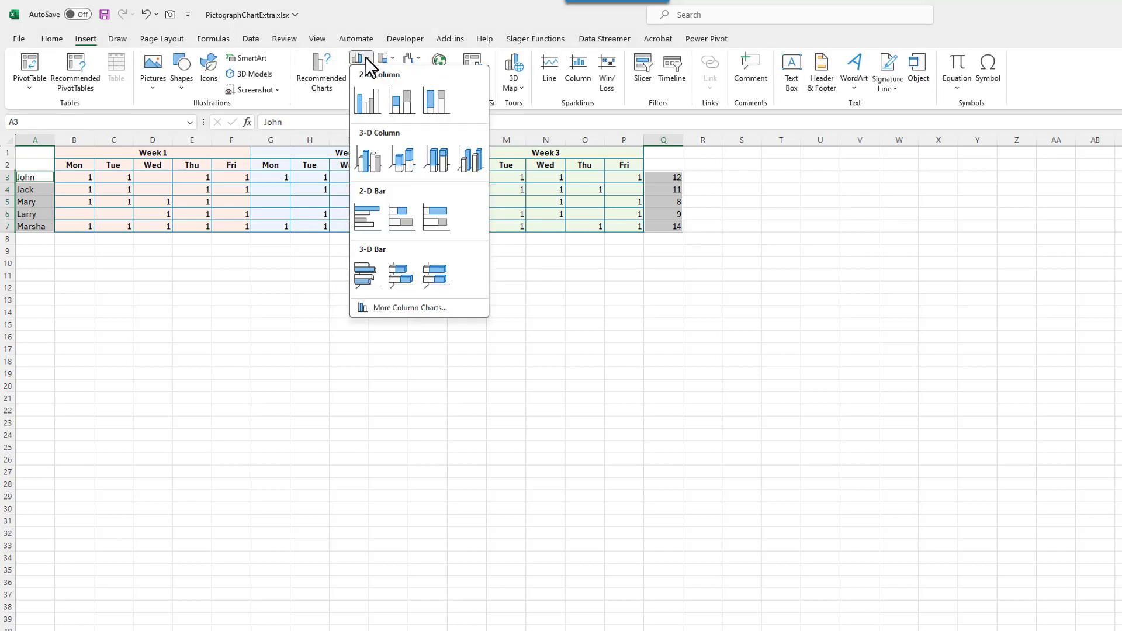
pyautogui.click(373, 207)
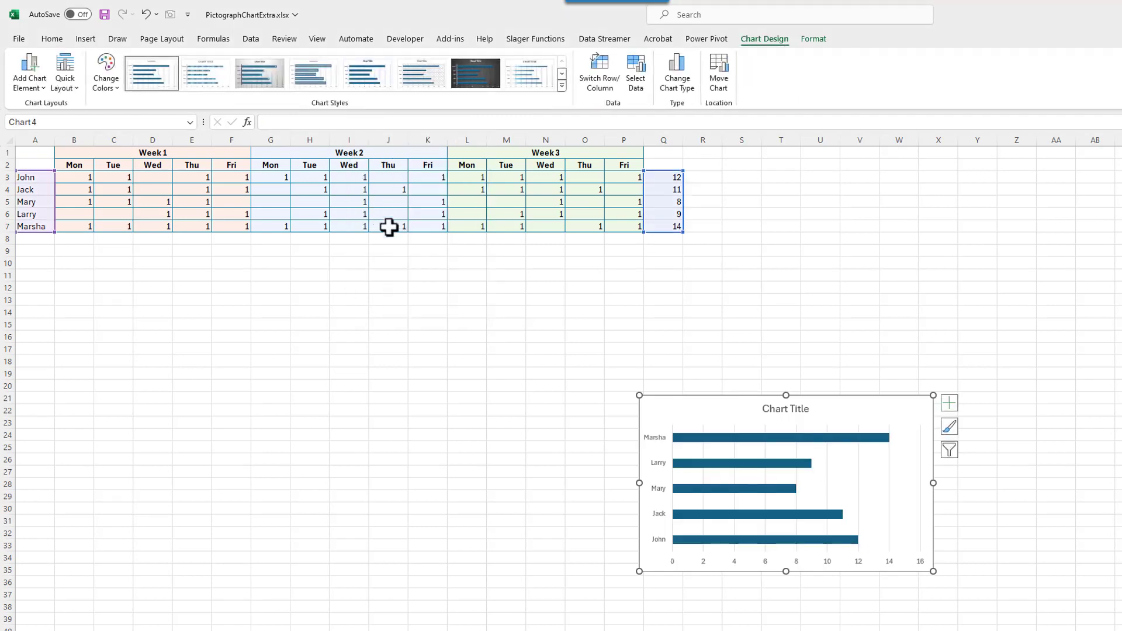
pyautogui.moveTo(675, 406); pyautogui.dragTo(20, 237)
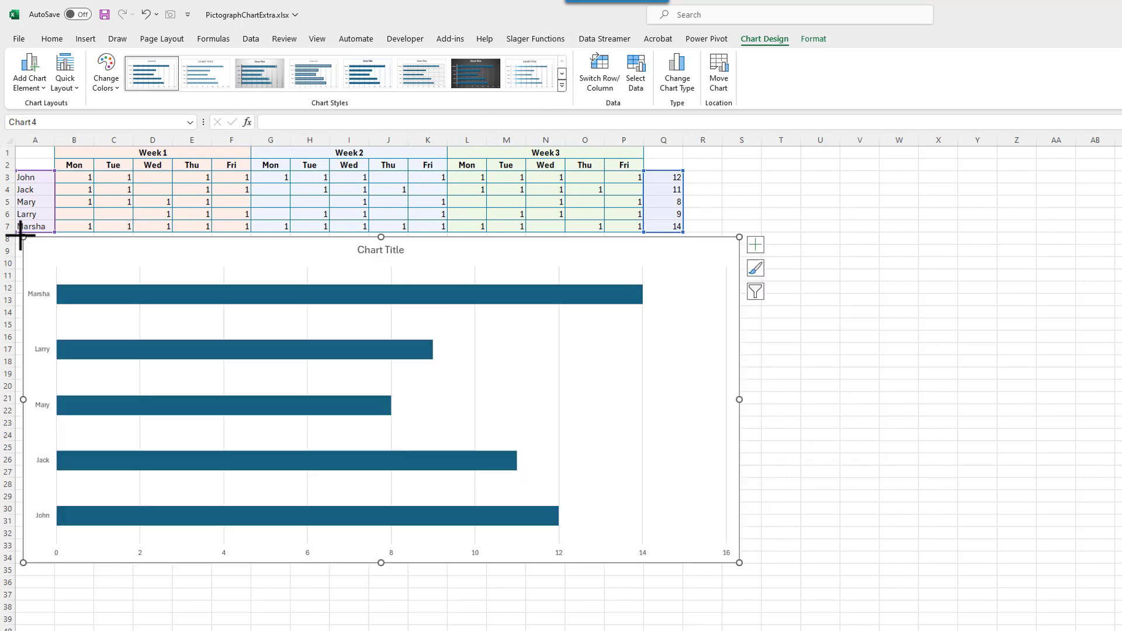
# Step: Change the fill of the chart's bar series to a picture or texture fill
pyautogui.click(283, 292)
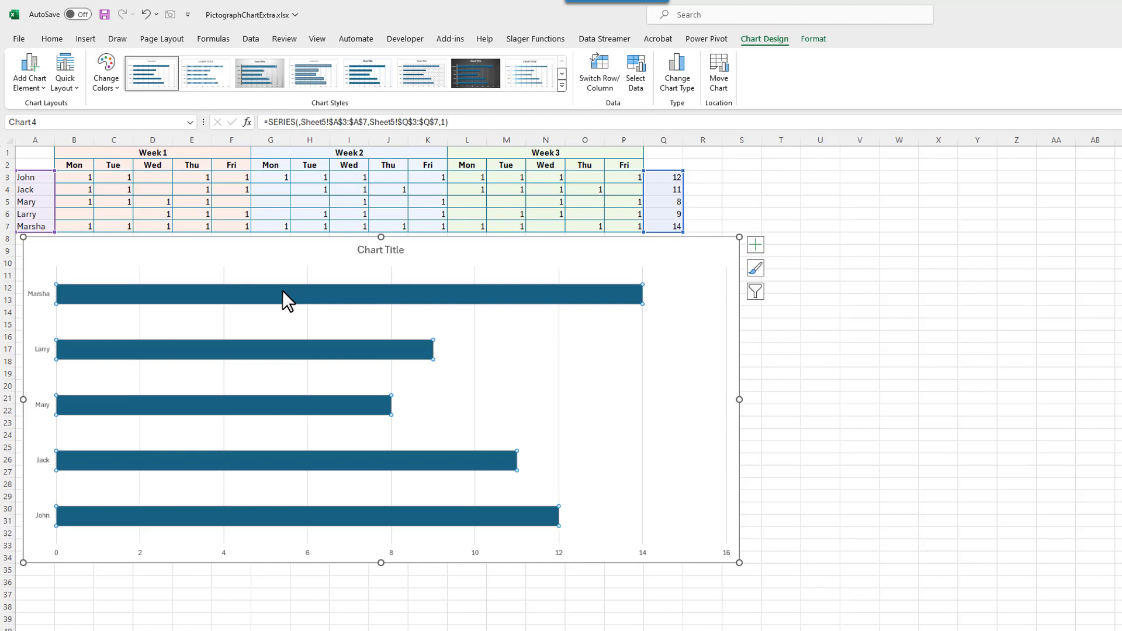
pyautogui.rightClick(284, 299)
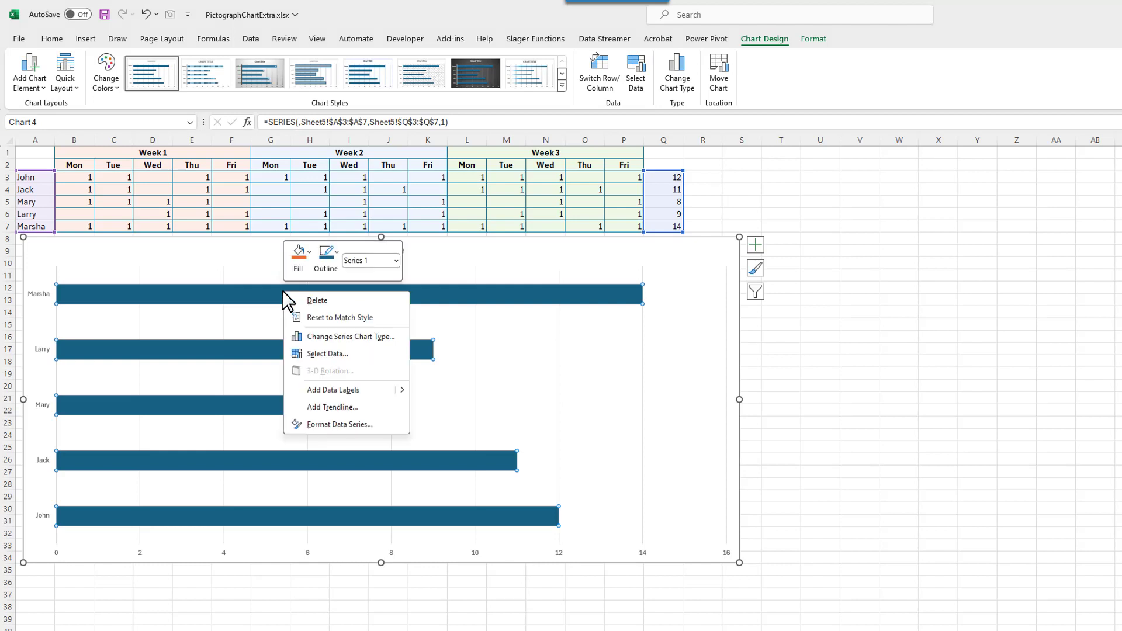
pyautogui.click(340, 425)
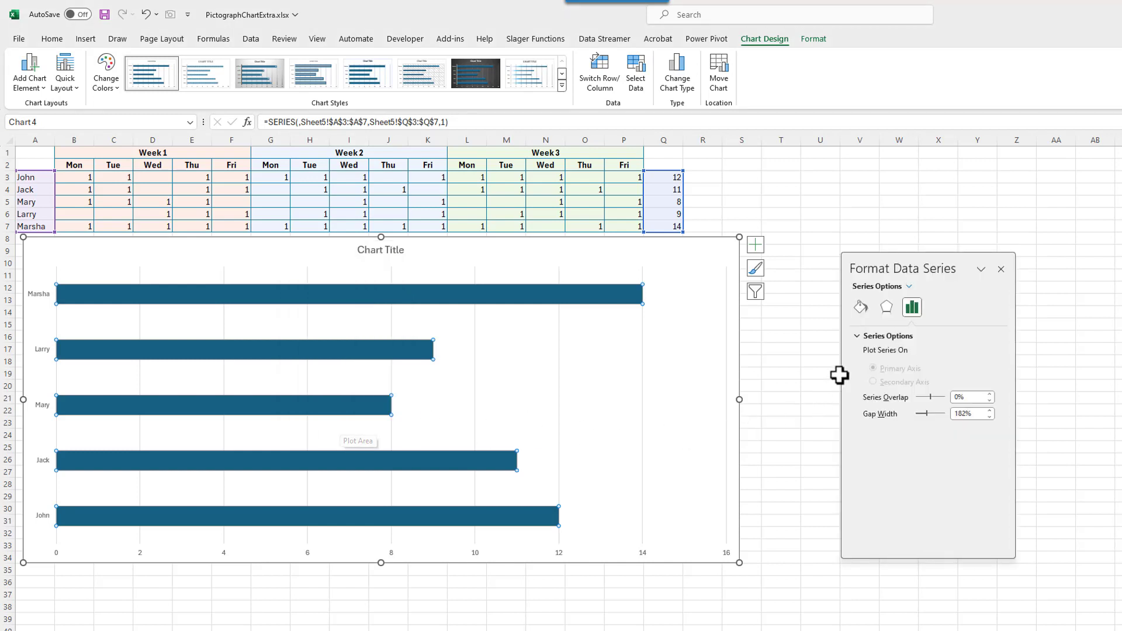
pyautogui.click(861, 306)
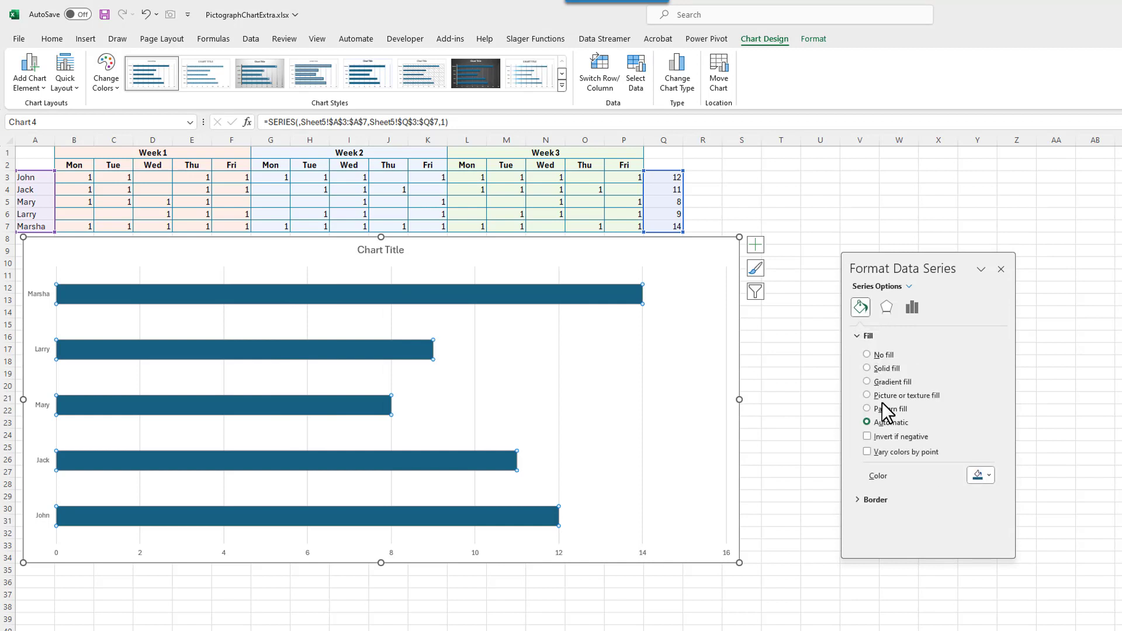
pyautogui.click(881, 395)
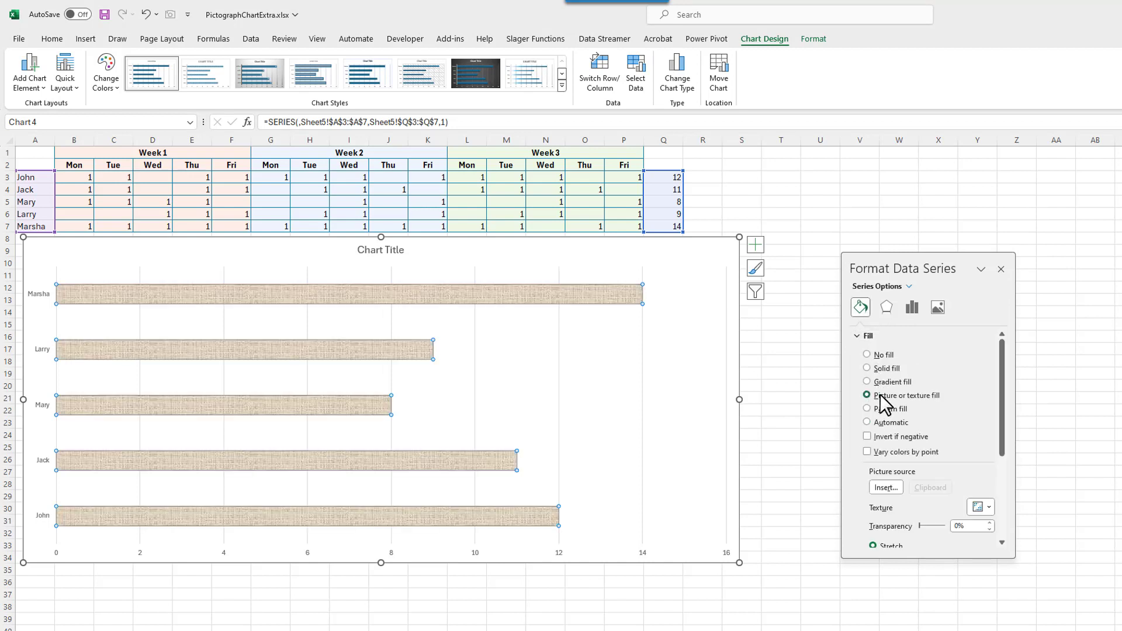
# Step: Search online pictures for "1st place blue ribbon" and insert the light blue 1st place ribbon as the bars' fill picture
pyautogui.click(881, 487)
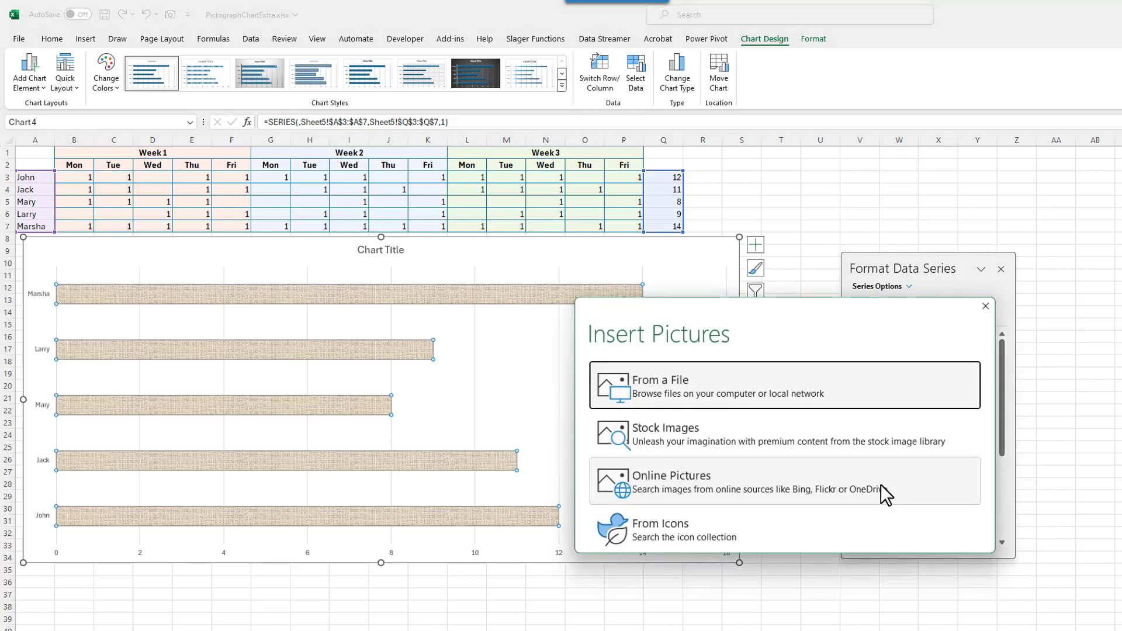
pyautogui.click(781, 475)
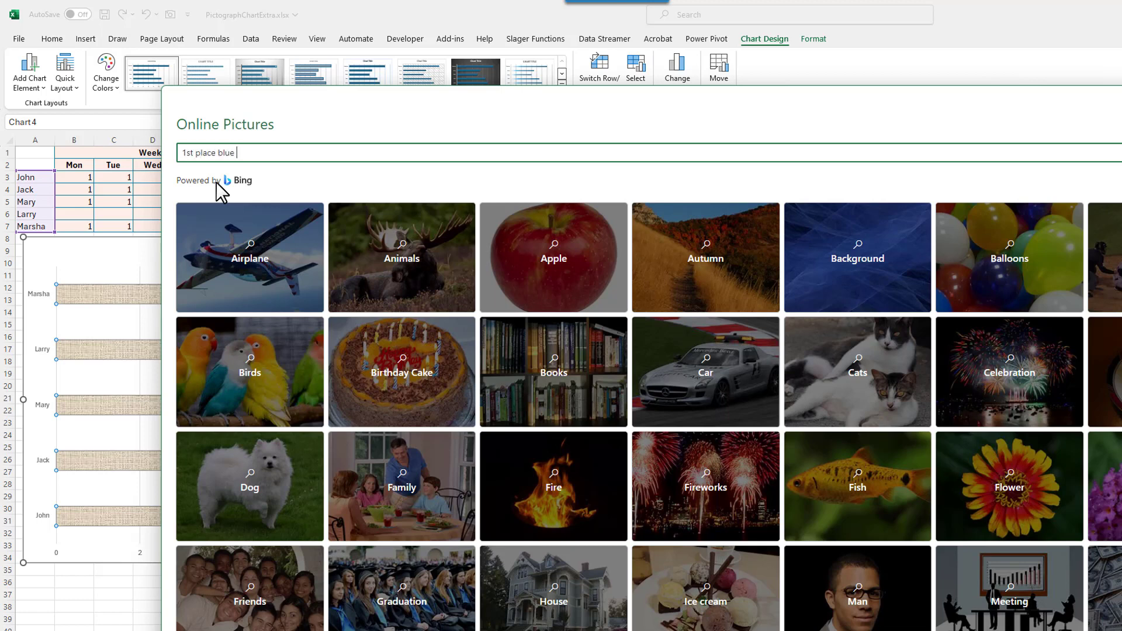
pyautogui.write('bon')
pyautogui.press('Return')
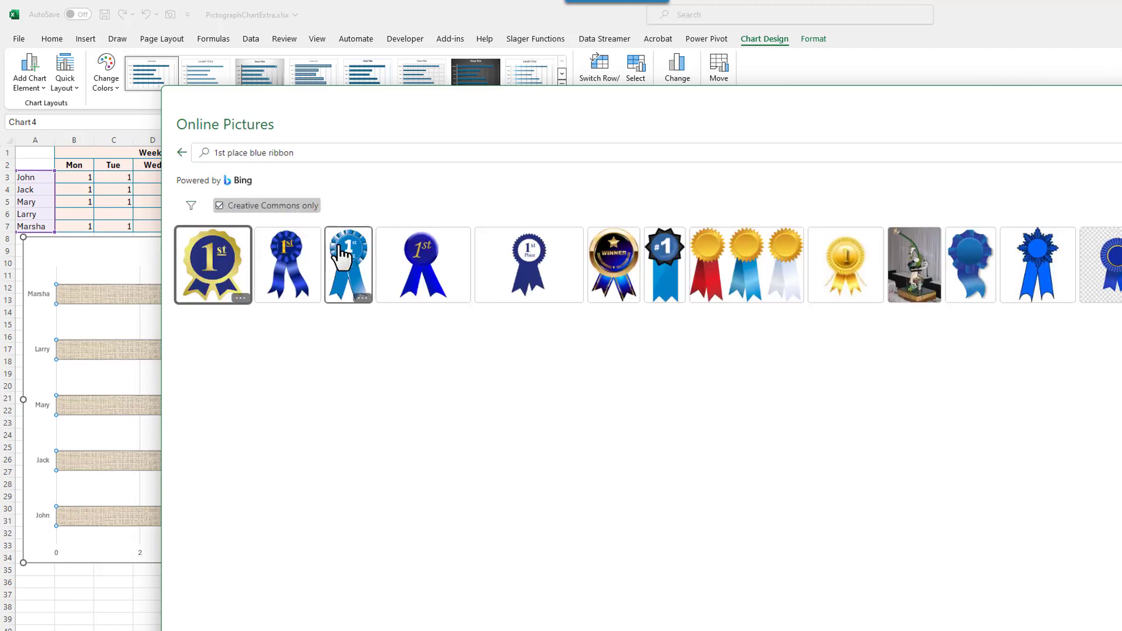
pyautogui.click(349, 263)
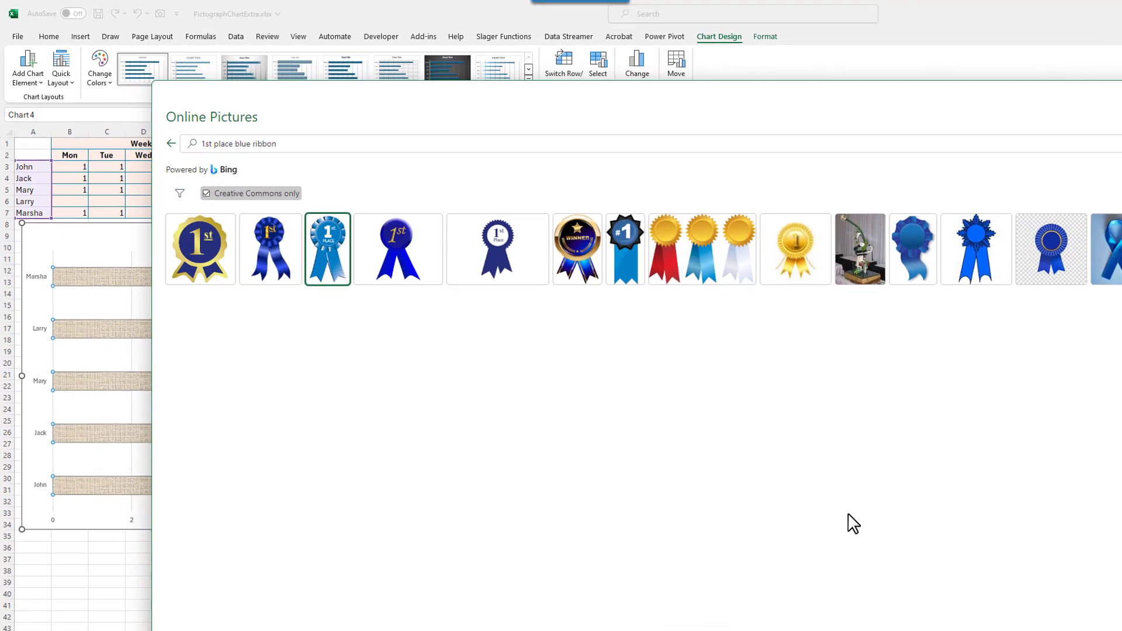
pyautogui.click(1006, 608)
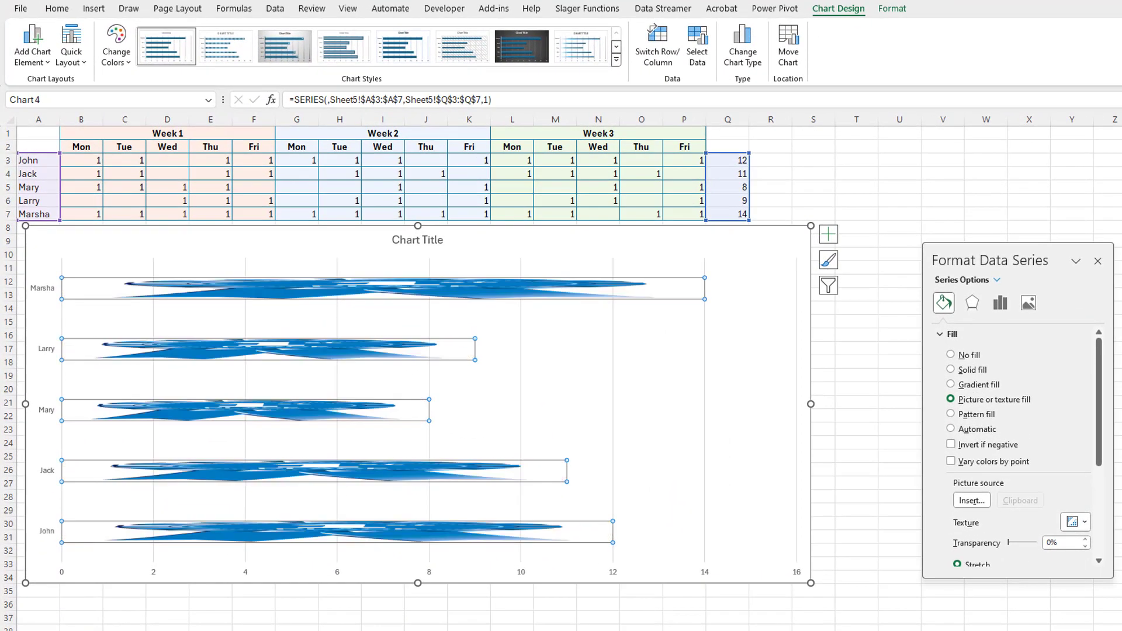
# Step: Set the ribbon picture to Stack and Scale with 1 unit per picture, and reduce the series gap width to 16%
pyautogui.moveTo(1103, 458); pyautogui.dragTo(1102, 547)
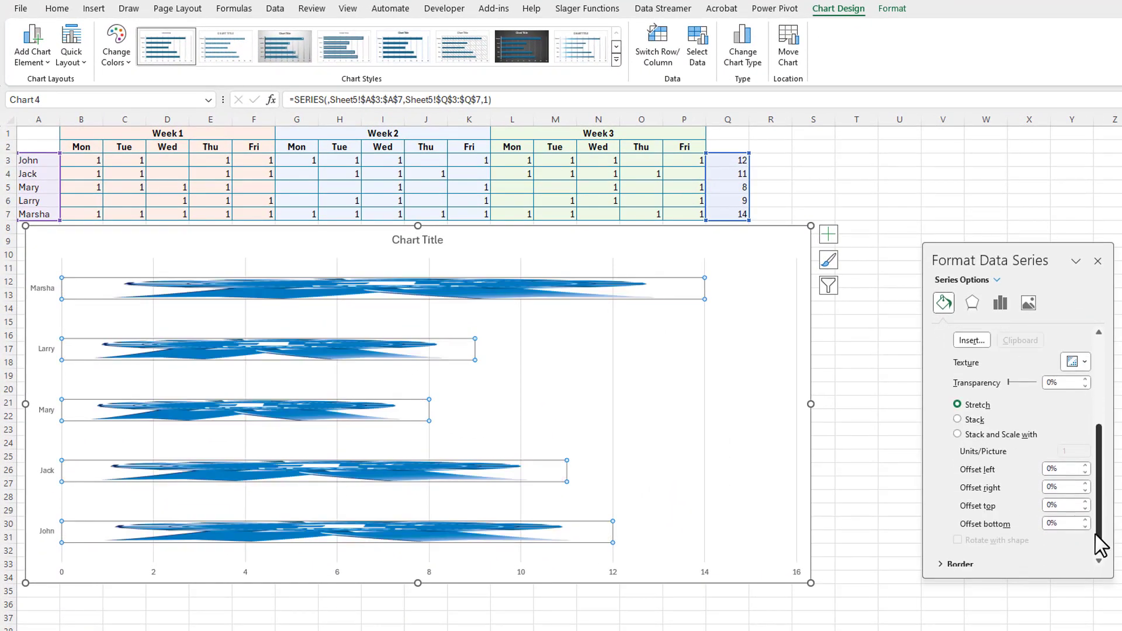
pyautogui.click(957, 435)
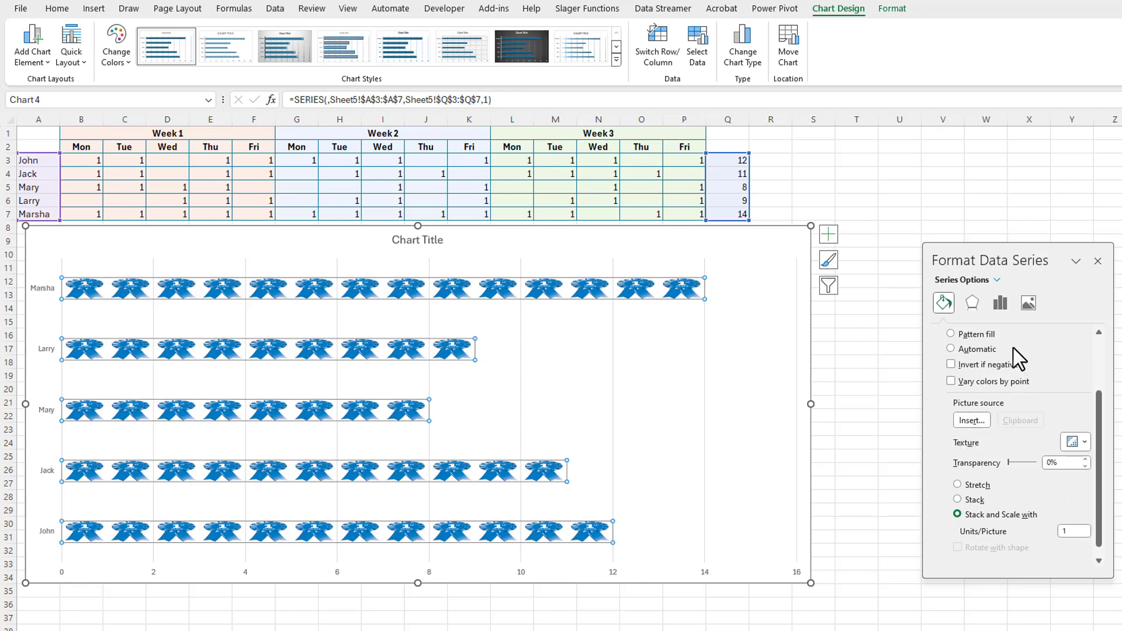
pyautogui.click(1000, 303)
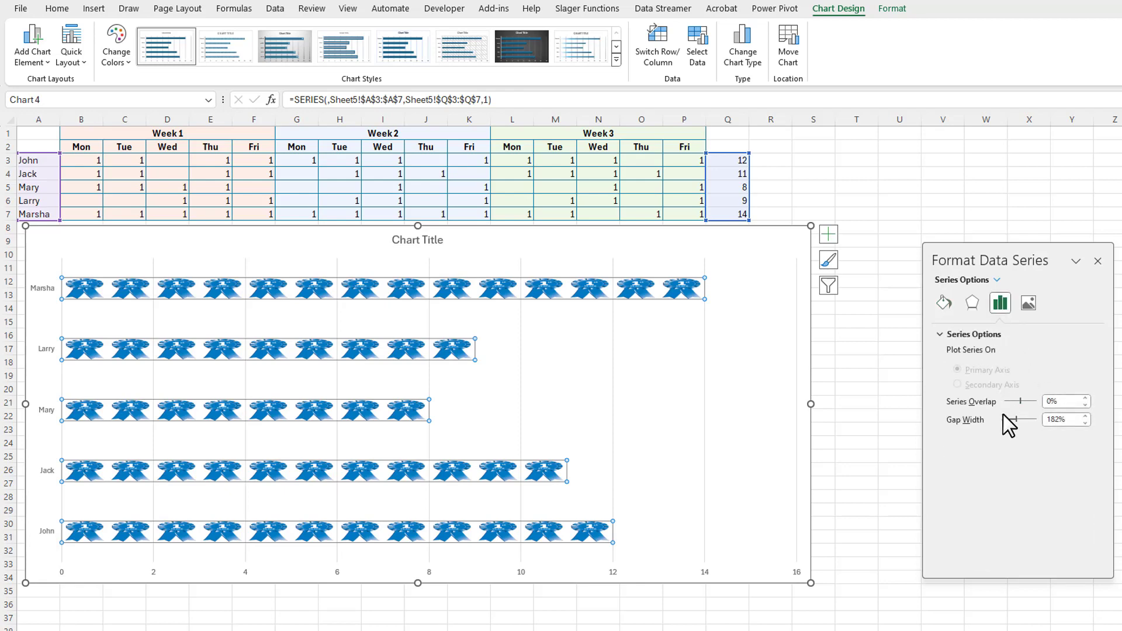
pyautogui.moveTo(1016, 419); pyautogui.dragTo(1007, 427)
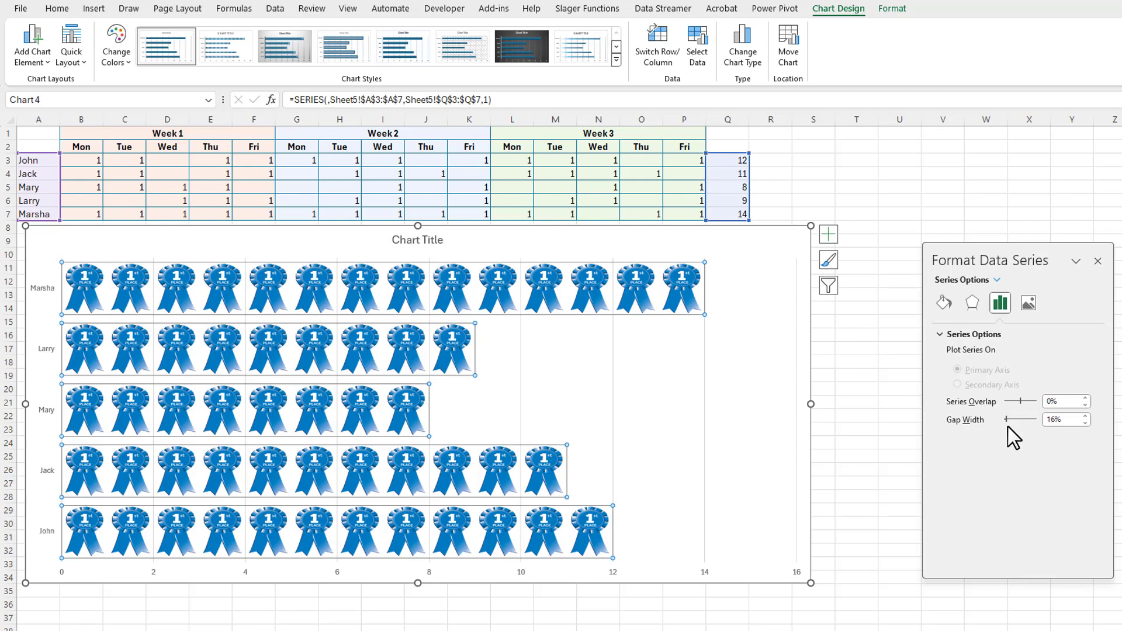
# Step: Set the font size of the ribbon chart's name axis and value axis labels to 14
pyautogui.click(46, 357)
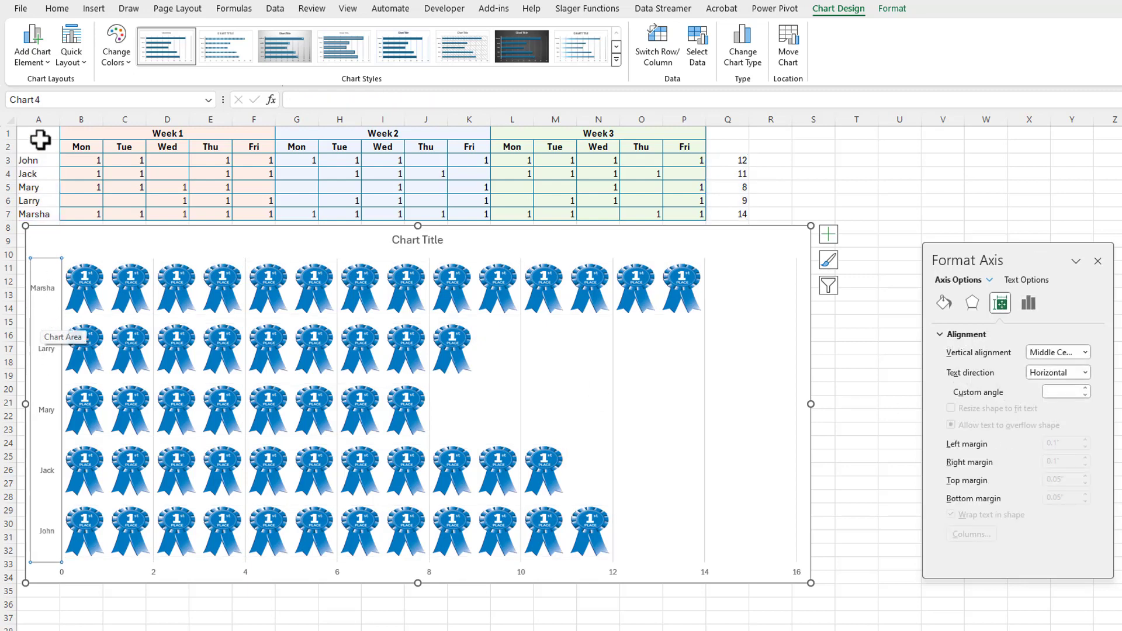
pyautogui.click(58, 9)
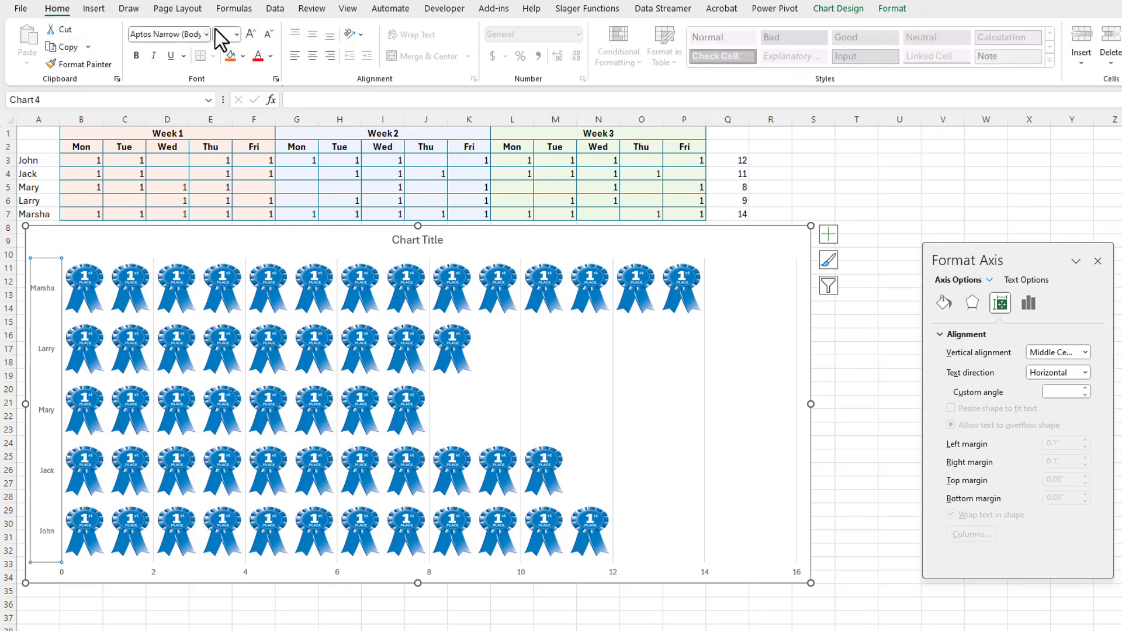
pyautogui.click(236, 36)
pyautogui.click(230, 150)
pyautogui.click(258, 567)
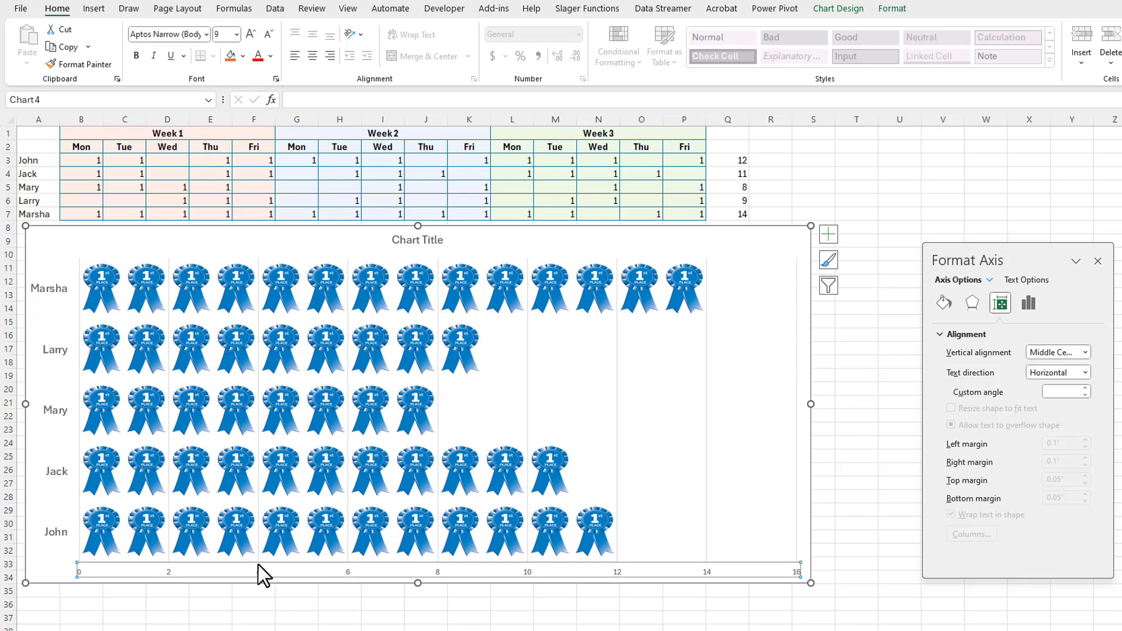
pyautogui.click(237, 37)
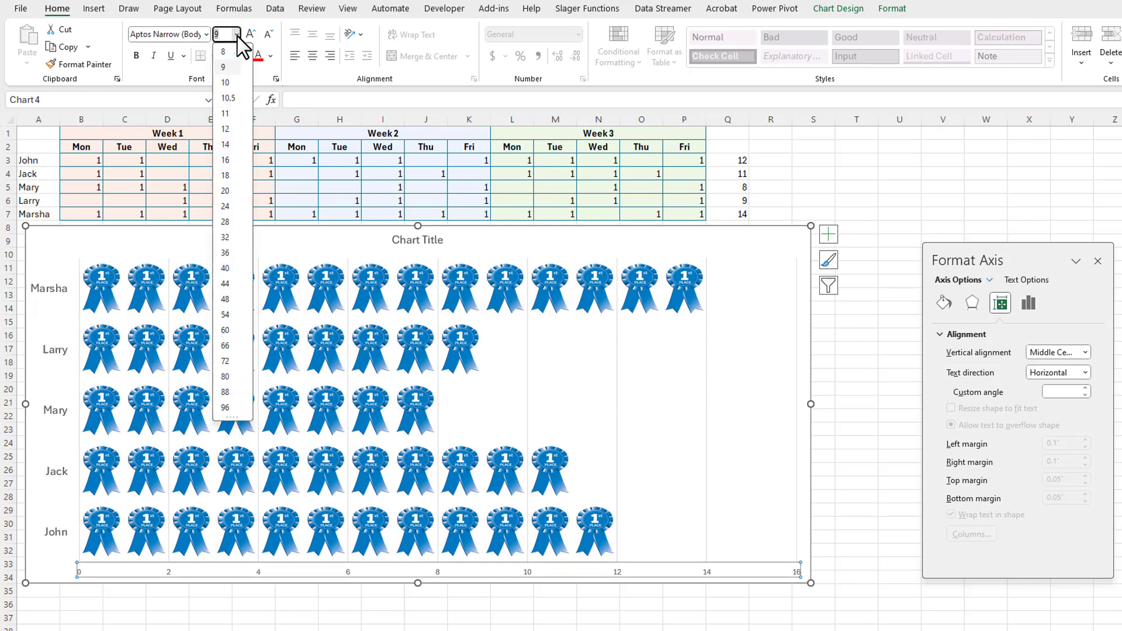
pyautogui.click(226, 143)
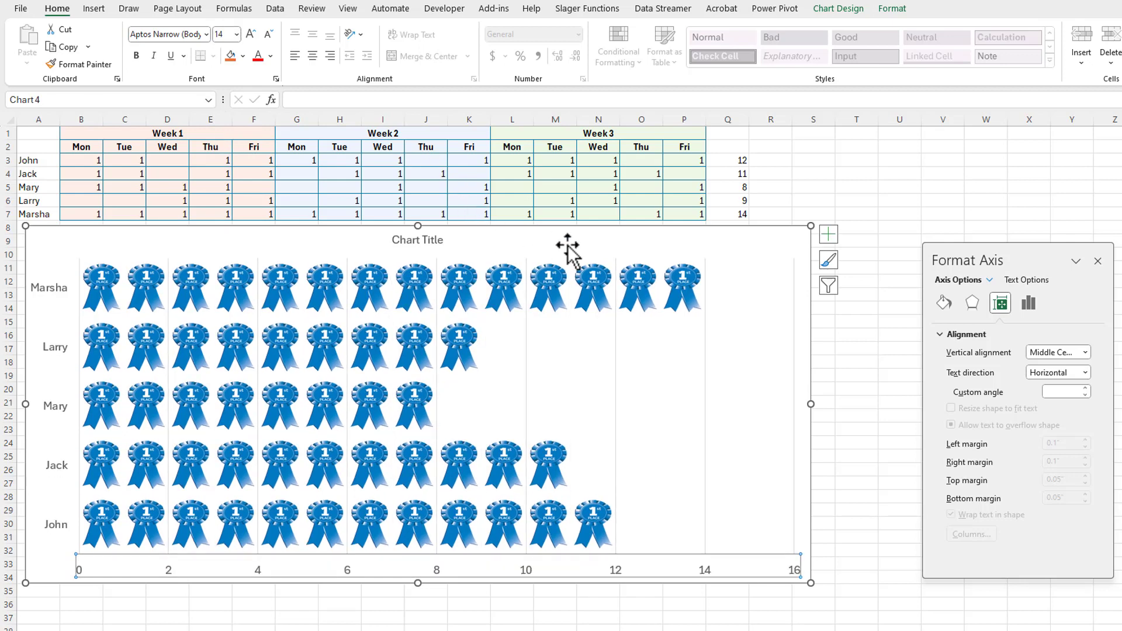
# Step: Add data labels to the bars of the ribbon chart
pyautogui.click(829, 238)
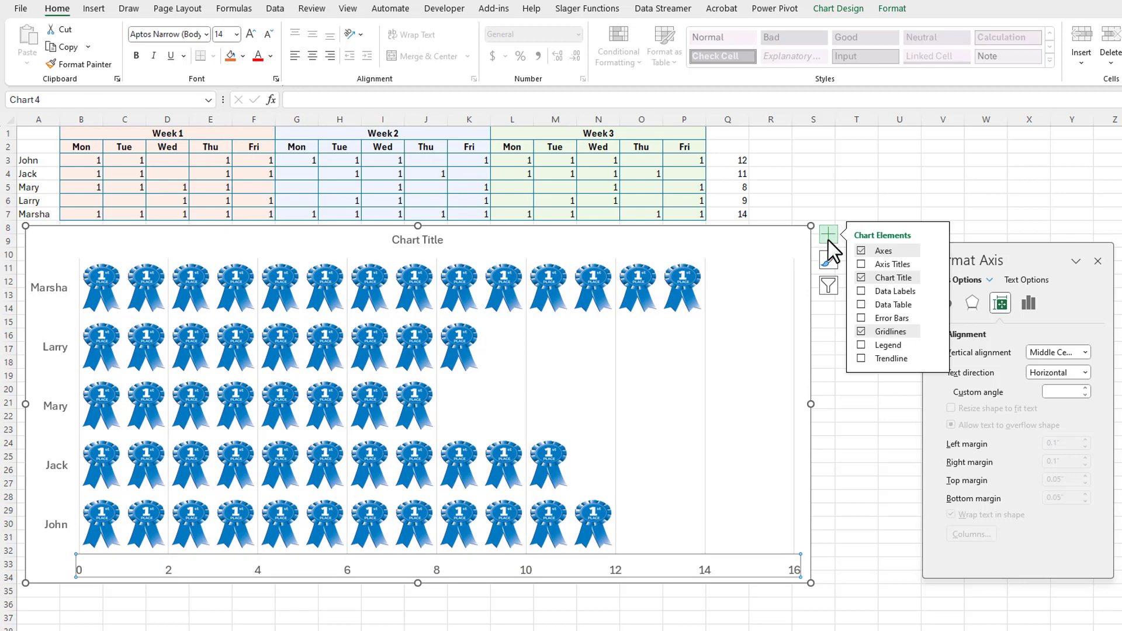
pyautogui.click(862, 291)
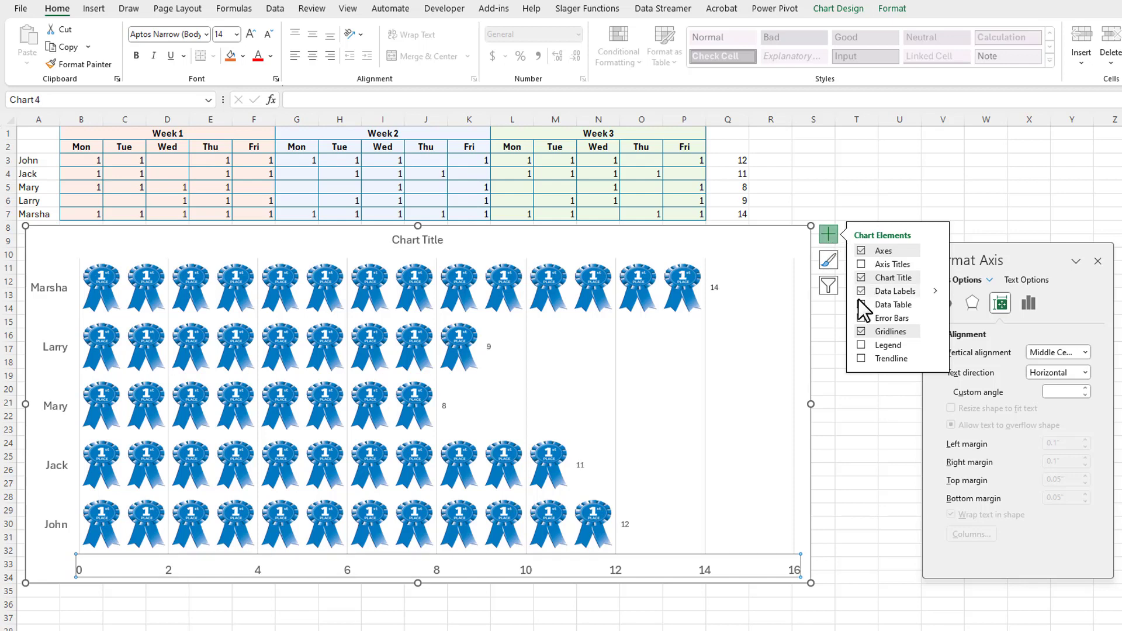
pyautogui.click(867, 460)
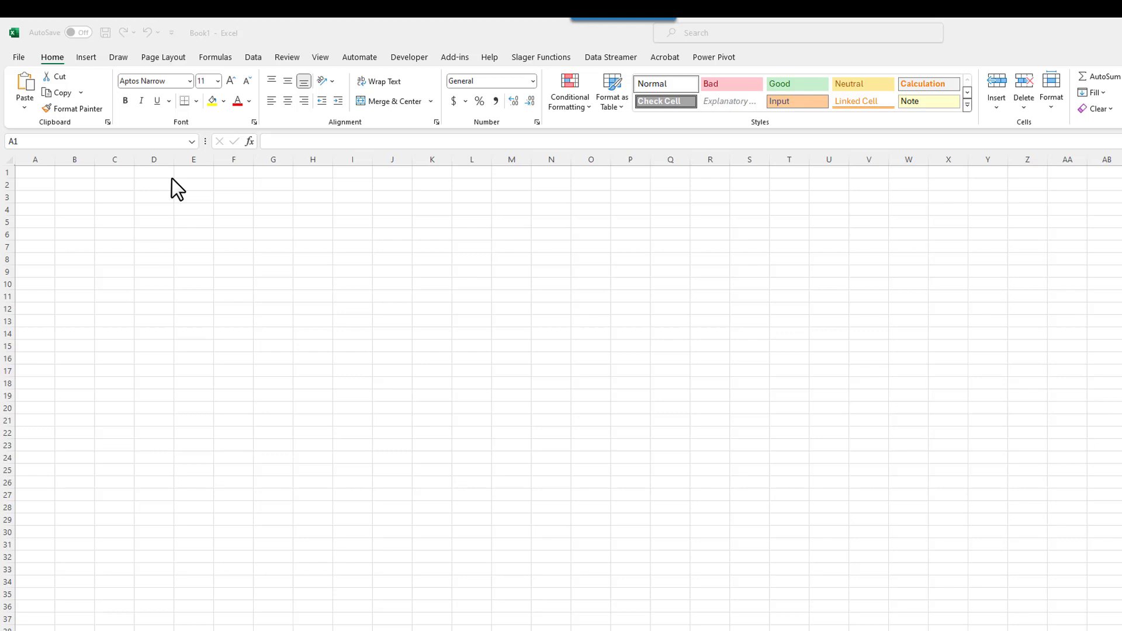
# Step: Add the Camera command, found among the commands not in the ribbon, to the Quick Access Toolbar
pyautogui.rightClick(154, 35)
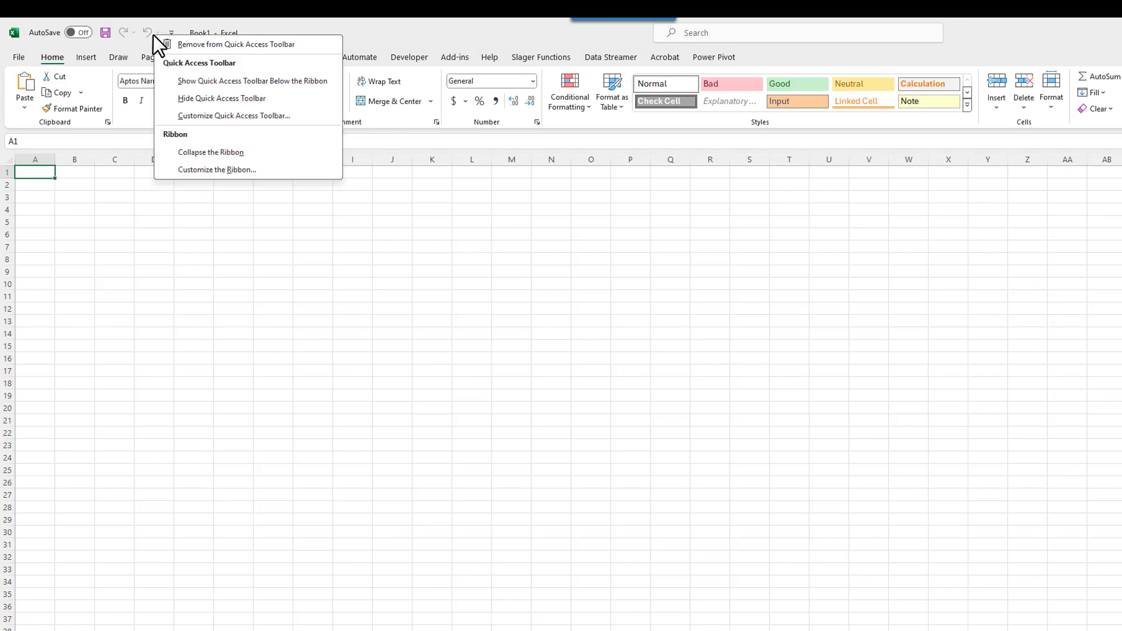
pyautogui.click(195, 116)
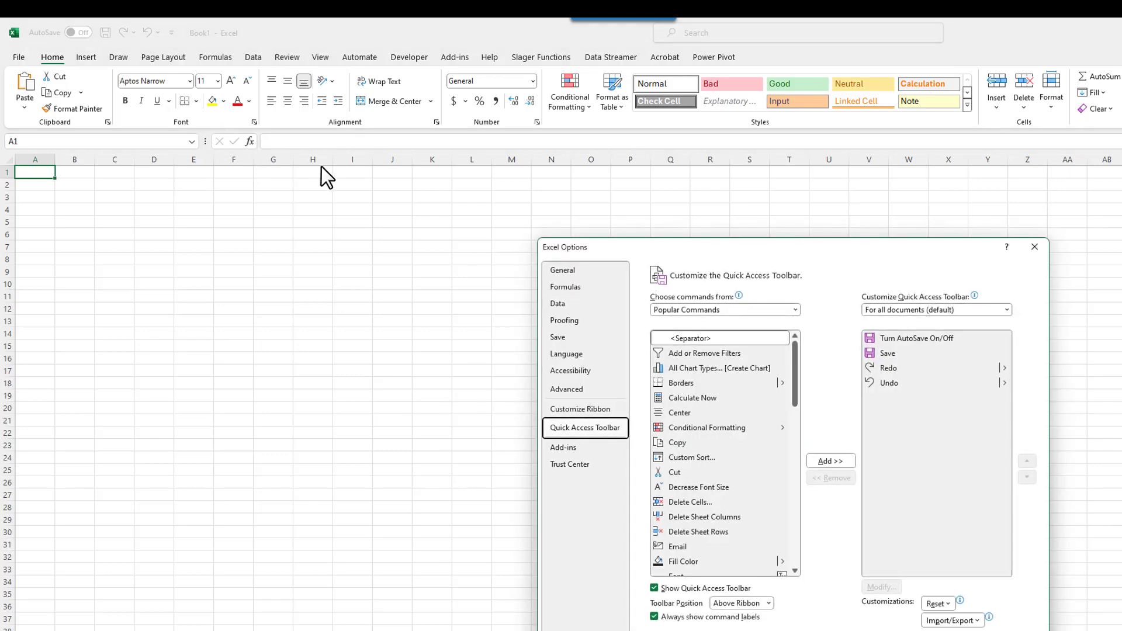
pyautogui.click(796, 311)
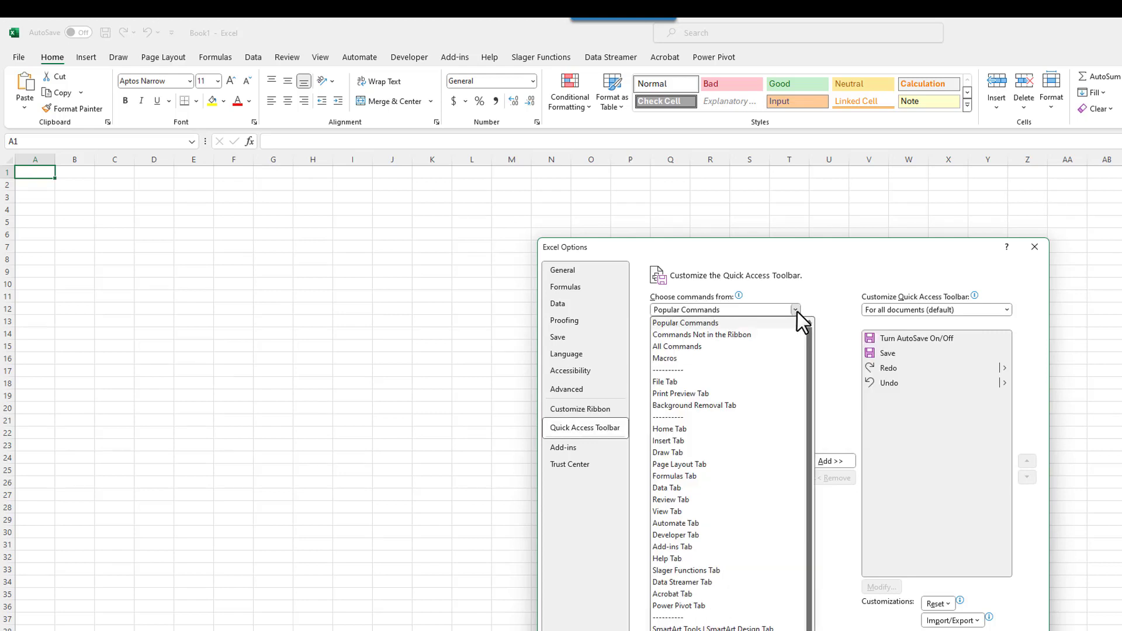
pyautogui.click(748, 335)
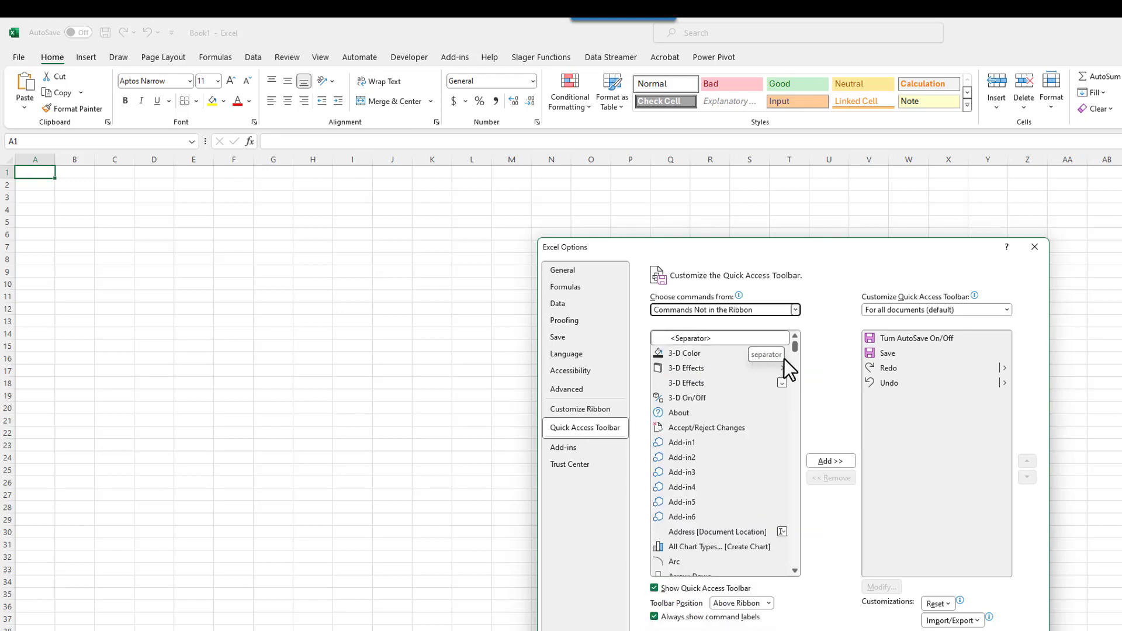
pyautogui.moveTo(794, 349); pyautogui.dragTo(797, 370)
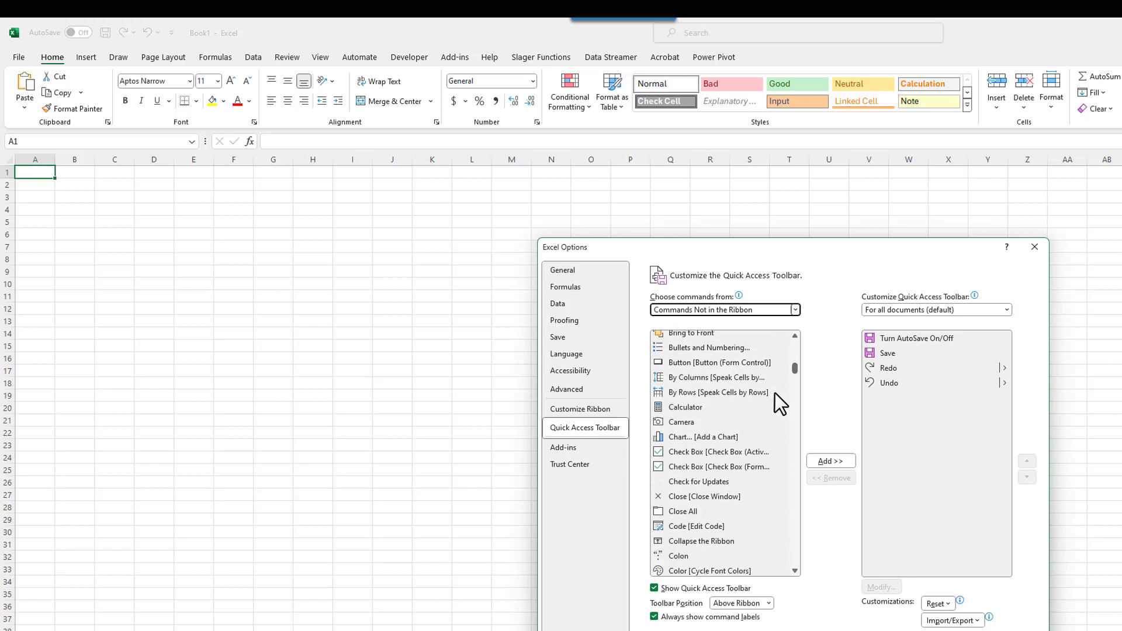
pyautogui.click(691, 423)
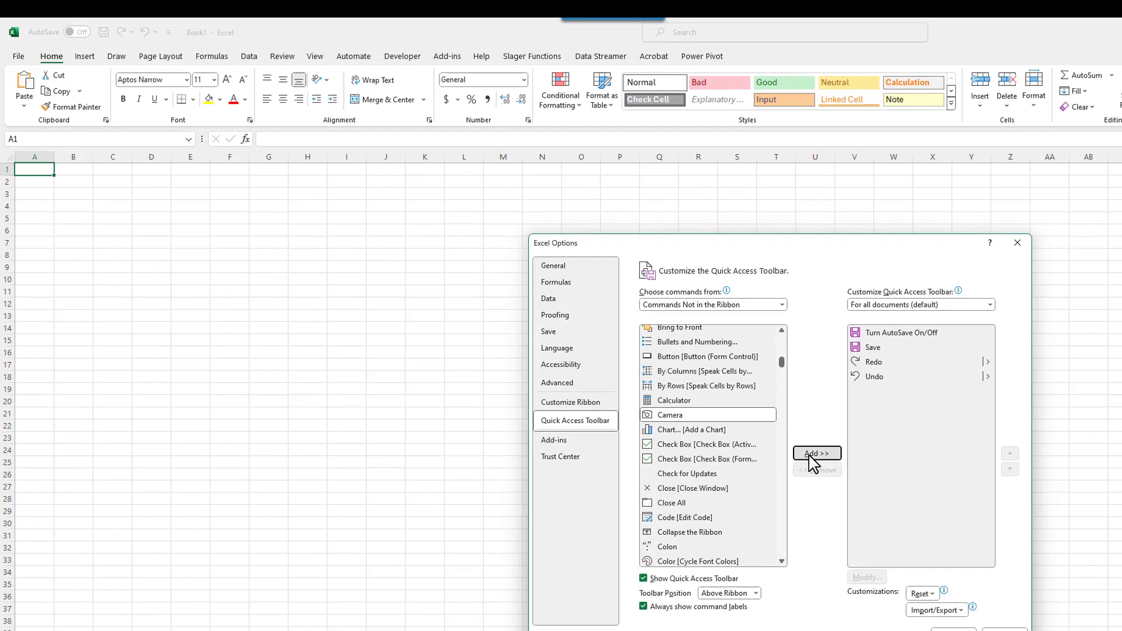
pyautogui.click(824, 461)
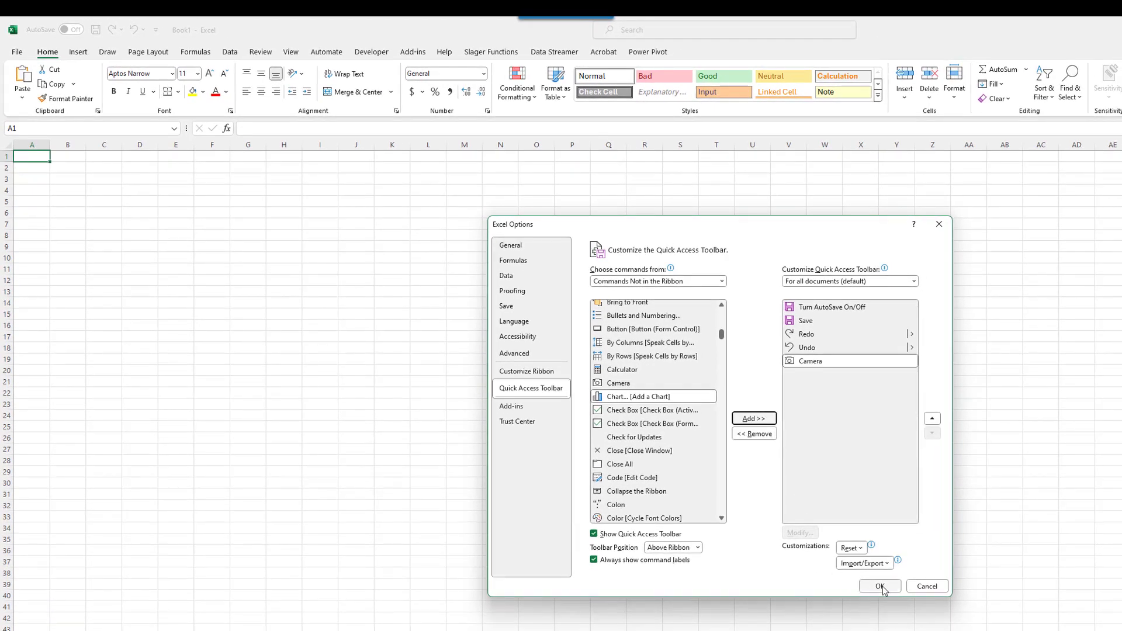
pyautogui.click(883, 588)
pyautogui.click(881, 586)
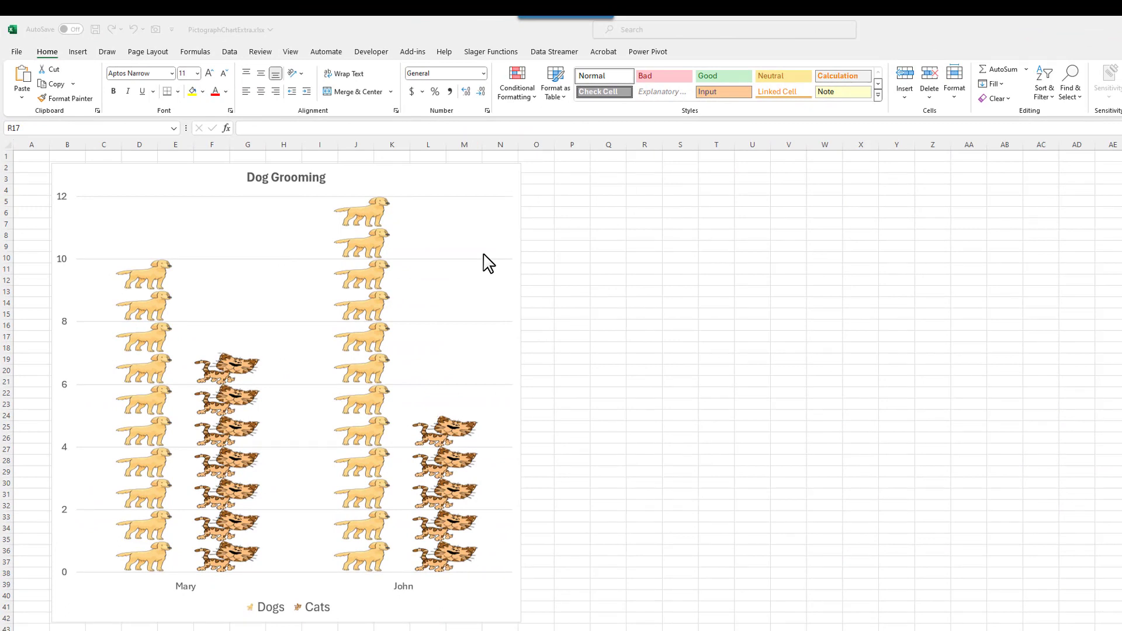
# Step: Remove the legend from the Dog Grooming chart
pyautogui.click(476, 243)
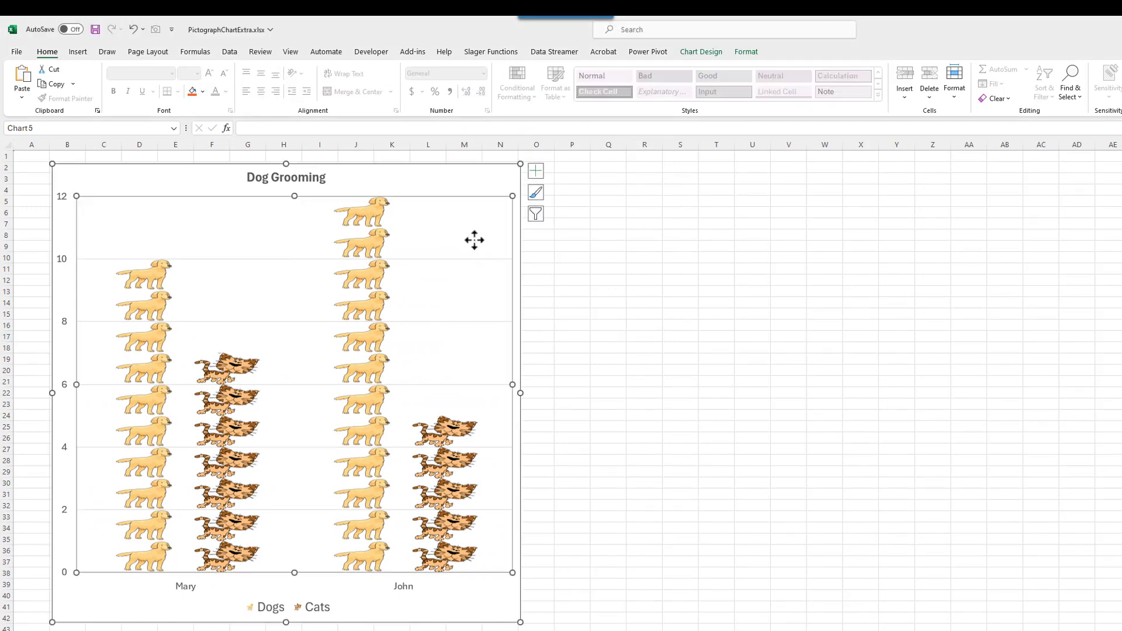
pyautogui.click(537, 171)
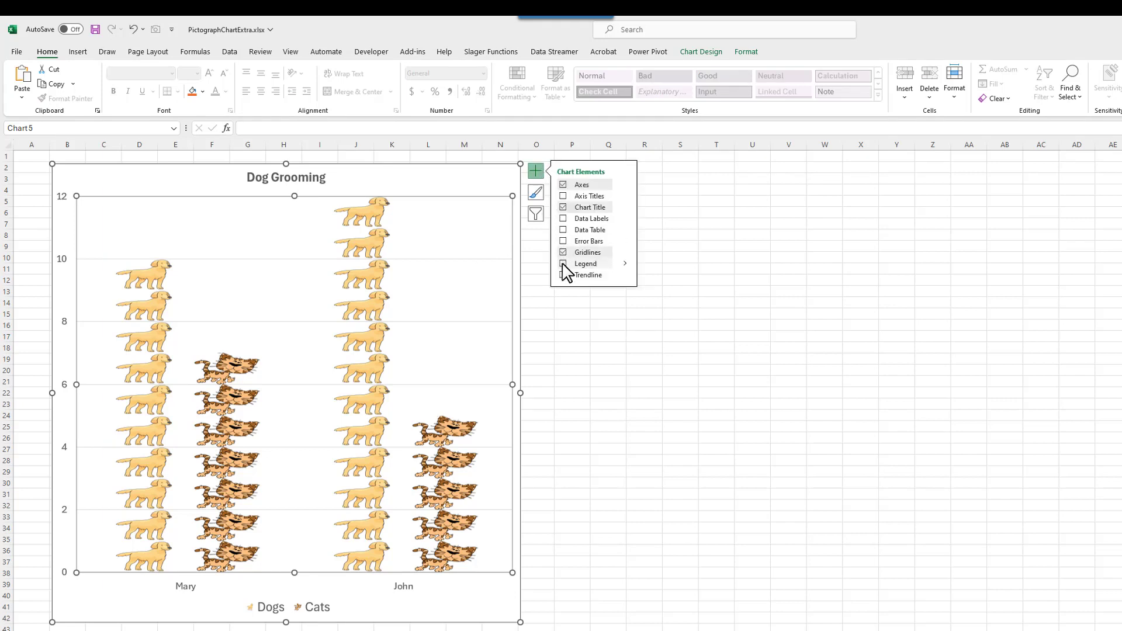
pyautogui.click(563, 265)
pyautogui.click(564, 329)
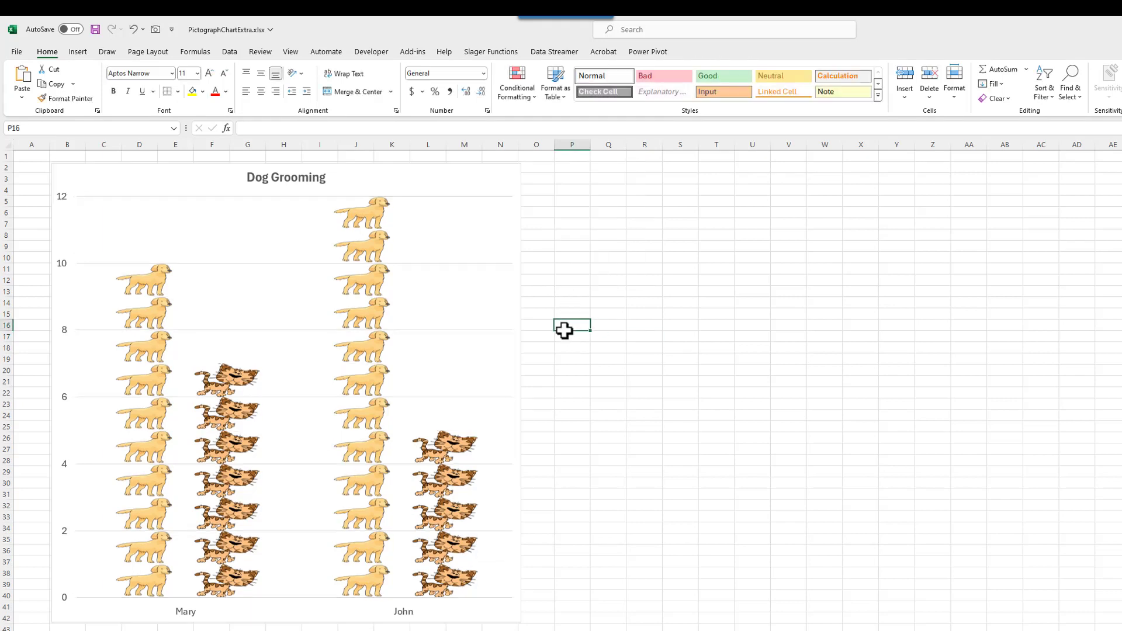
# Step: Draw a rectangle about 8.78" wide and 1.38" high directly beneath the Dog Grooming chart, matching its width
pyautogui.click(85, 57)
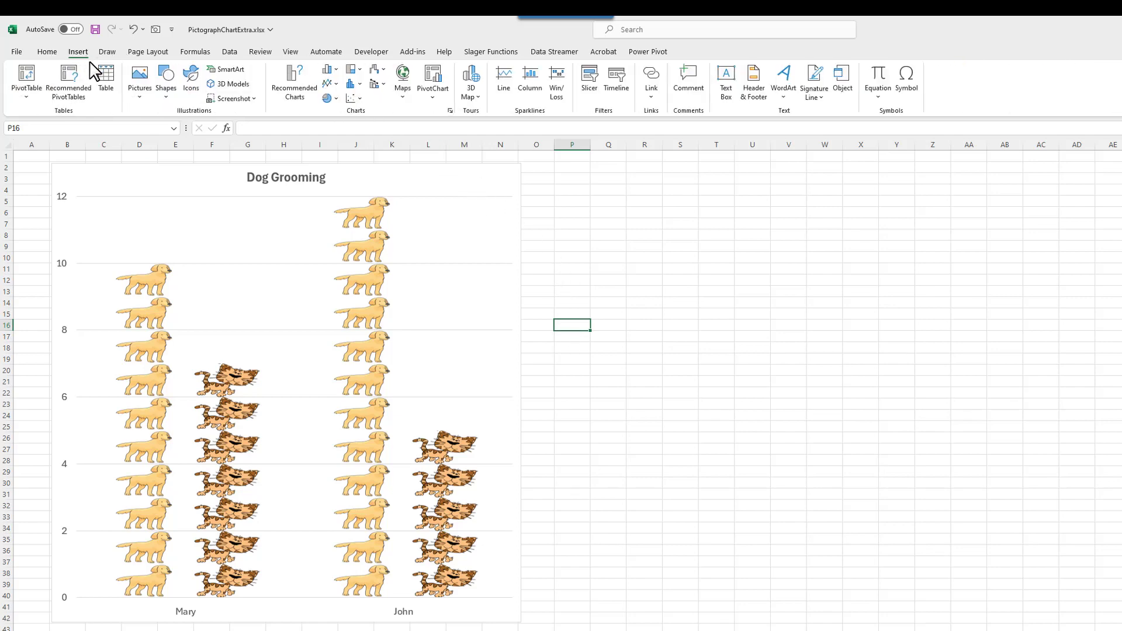
pyautogui.click(167, 88)
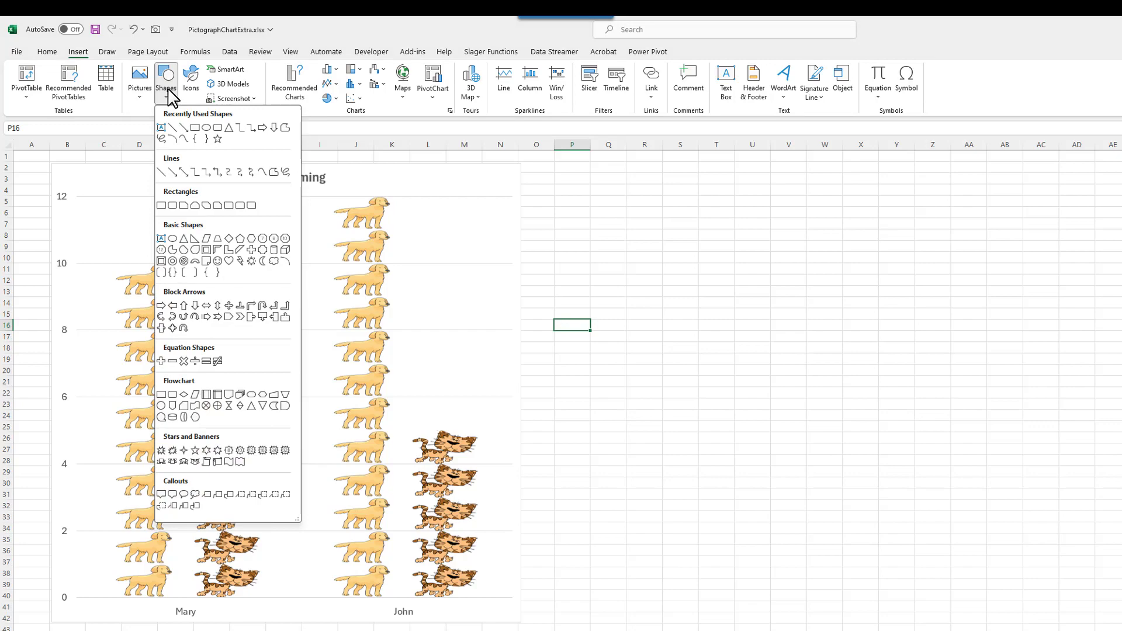
pyautogui.click(199, 128)
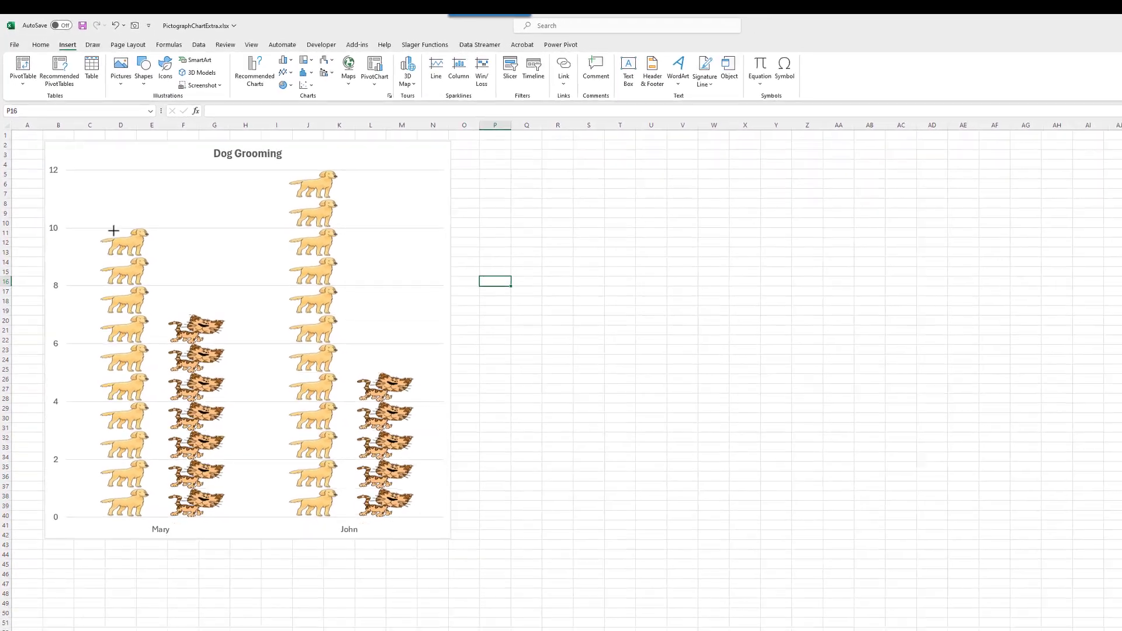
pyautogui.moveTo(44, 544); pyautogui.dragTo(453, 607)
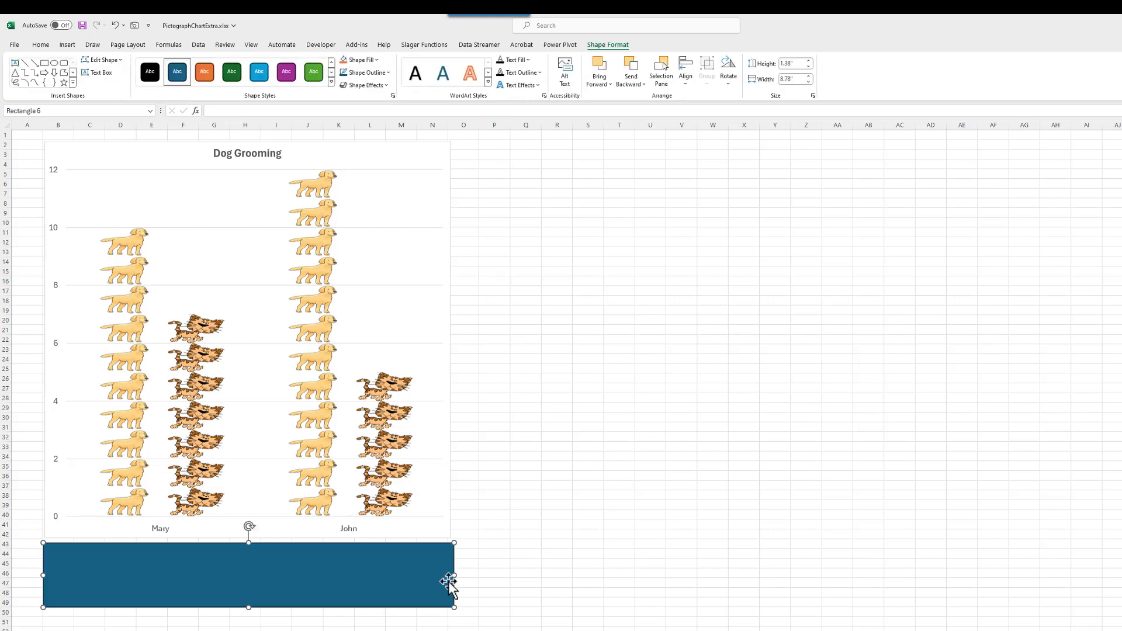
# Step: Try no fill on the rectangle beneath the chart, and set its fill to white instead
pyautogui.click(377, 60)
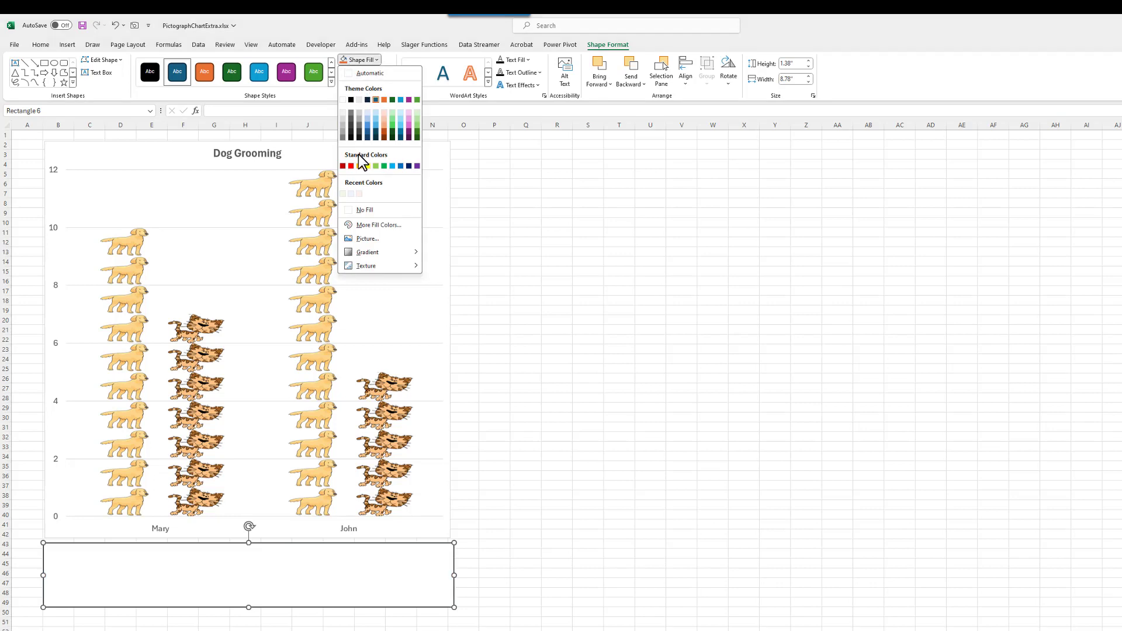
pyautogui.click(365, 212)
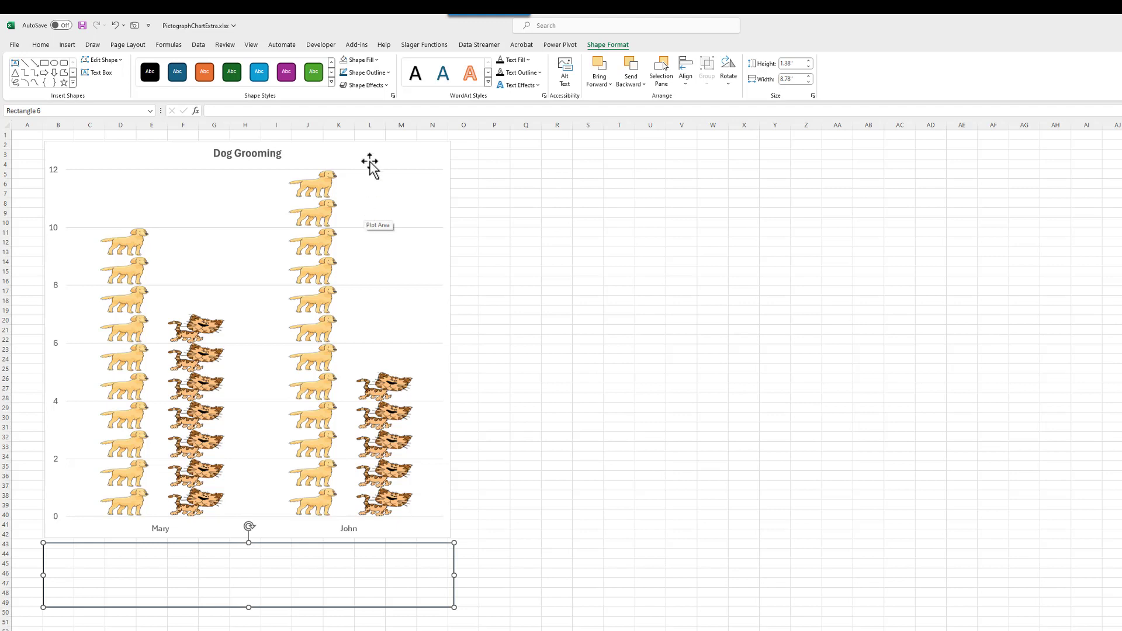
pyautogui.click(378, 61)
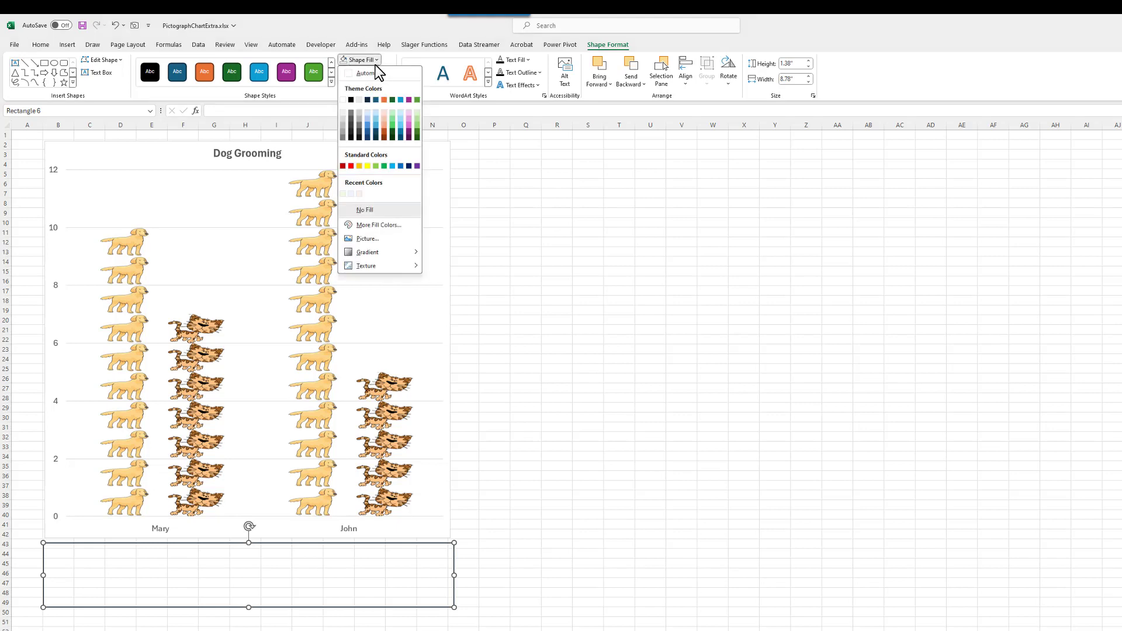
pyautogui.click(343, 100)
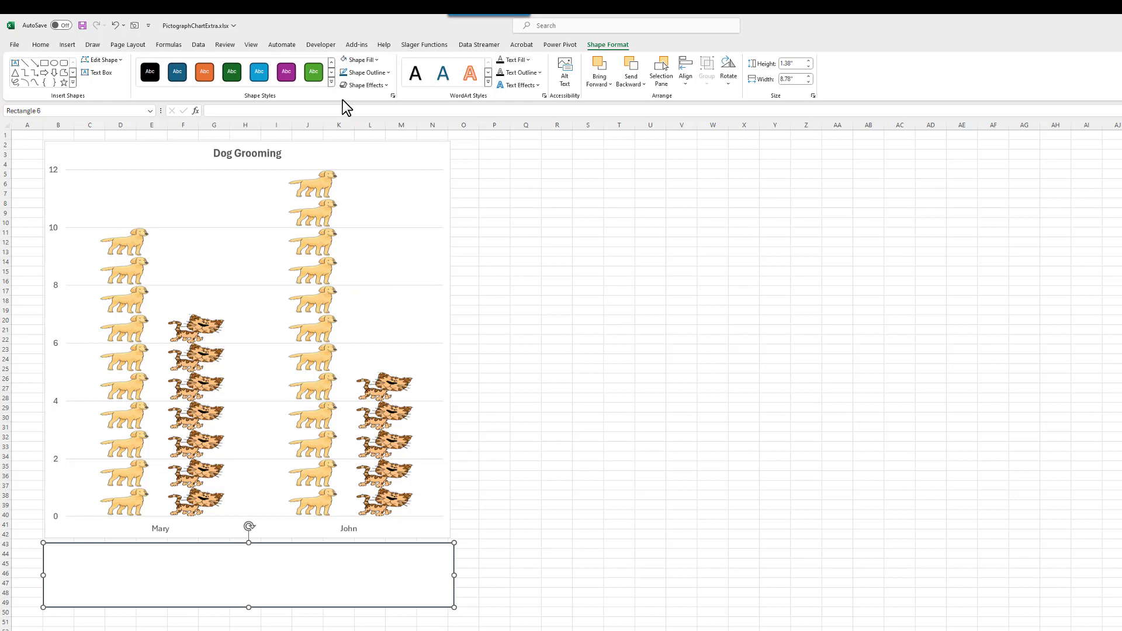
# Step: Insert the standing golden dog from Online Pictures over the cells, filtered to Clipart, and shrink it into the rectangle beneath the chart
pyautogui.click(68, 45)
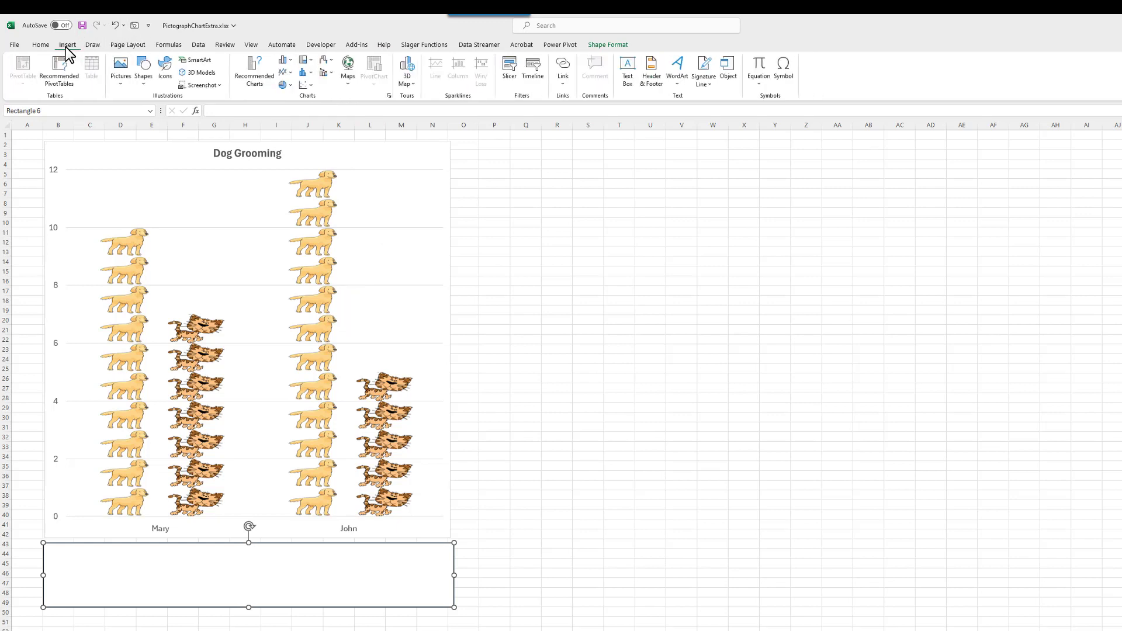
pyautogui.click(121, 82)
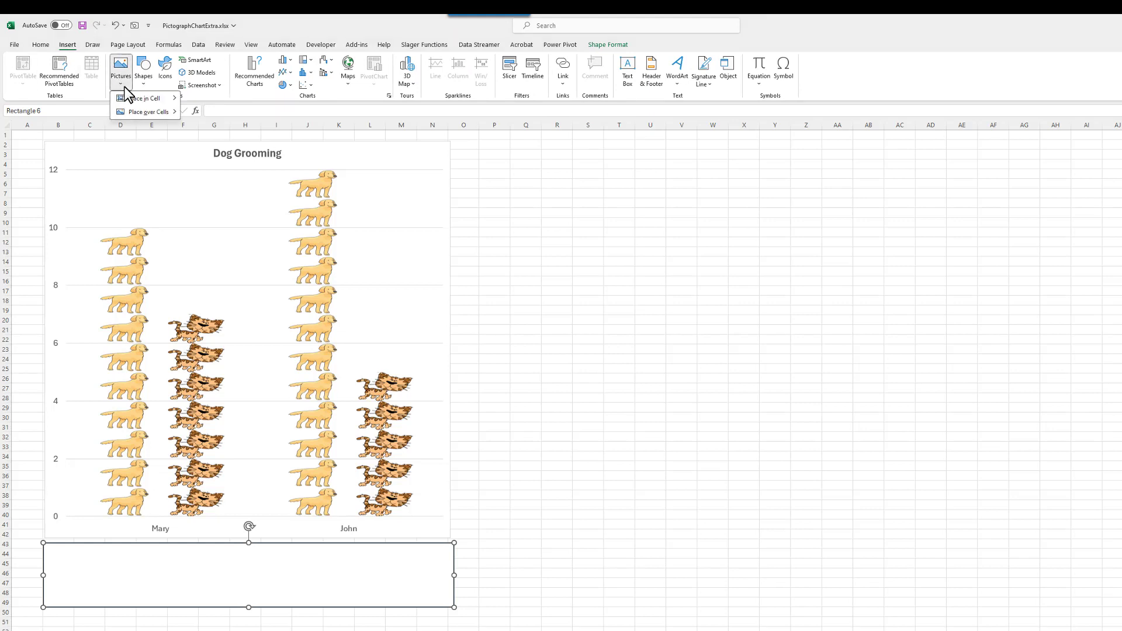
pyautogui.moveTo(146, 121)
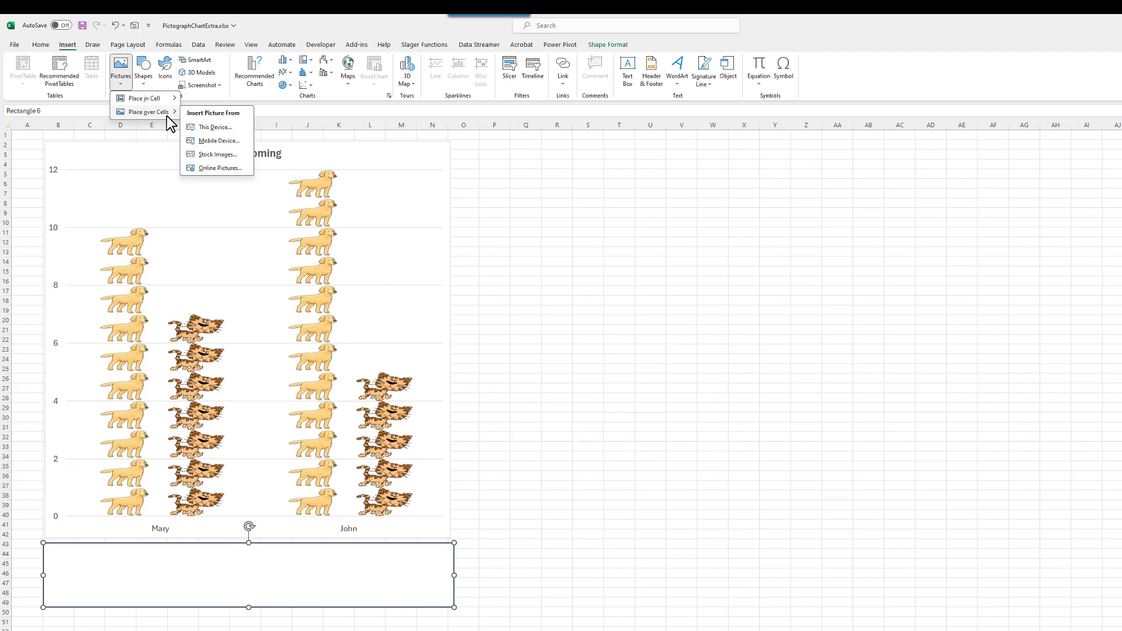
pyautogui.click(215, 169)
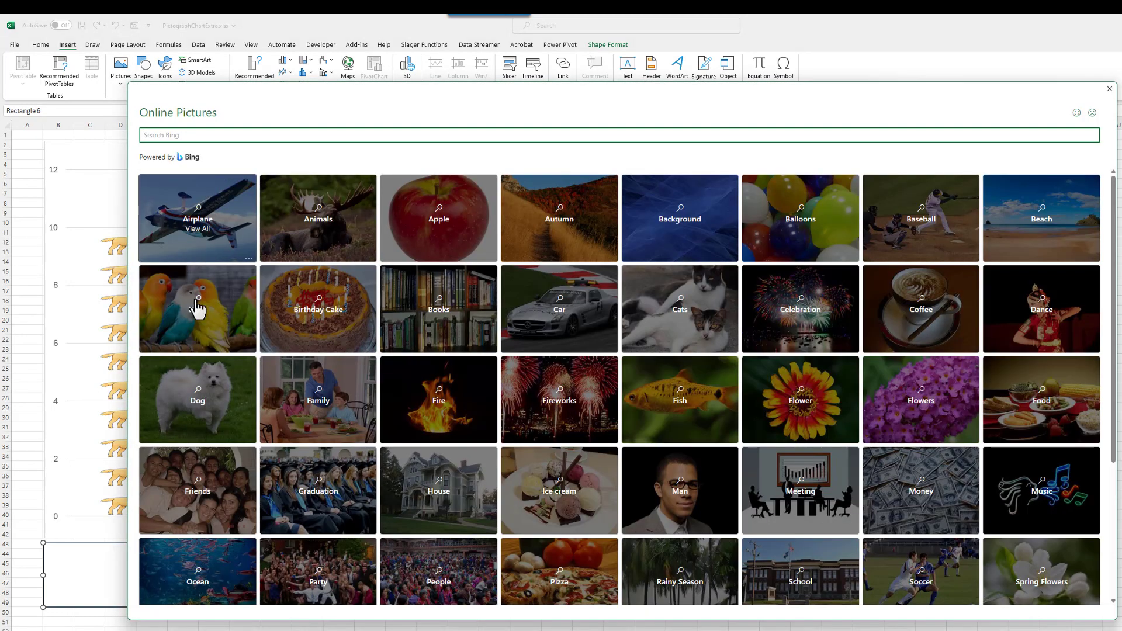
pyautogui.click(195, 389)
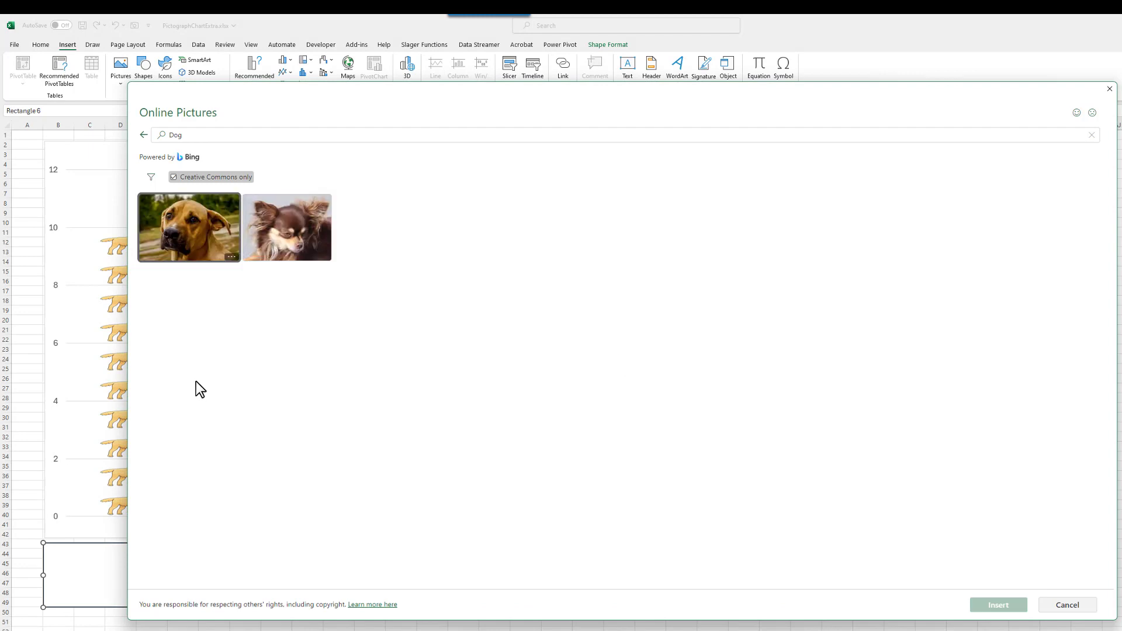
pyautogui.click(151, 177)
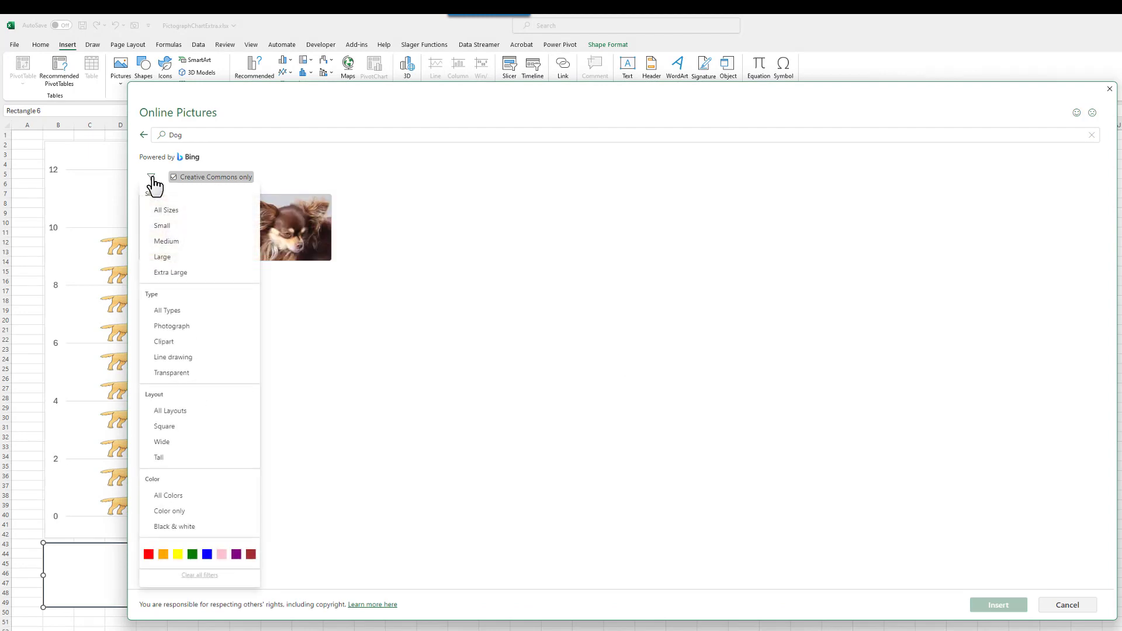
pyautogui.click(164, 344)
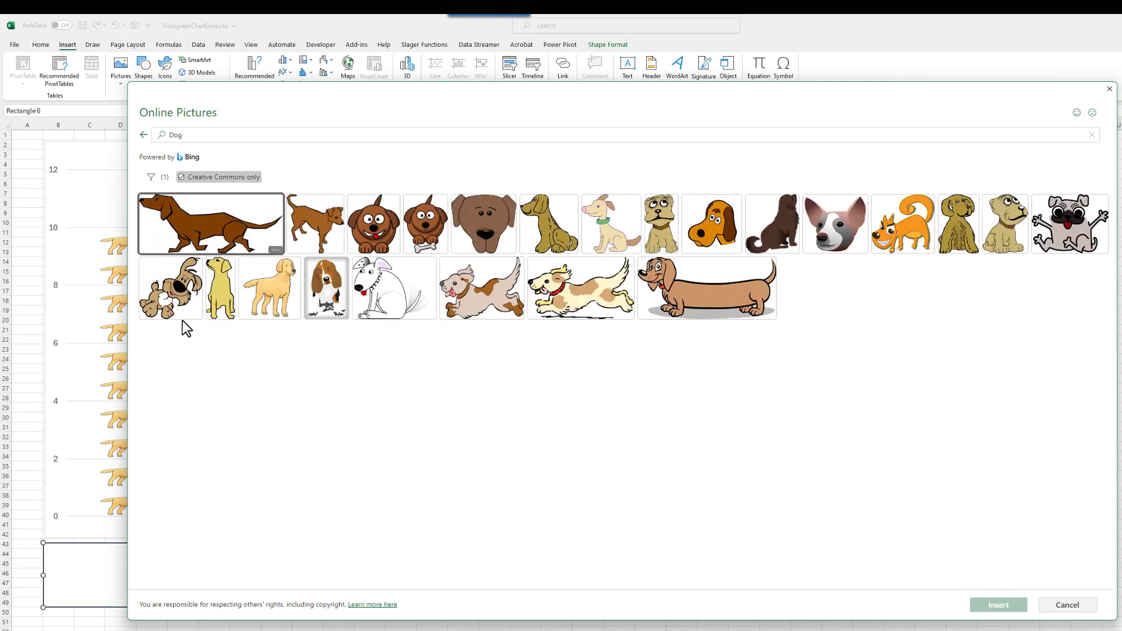
pyautogui.click(267, 305)
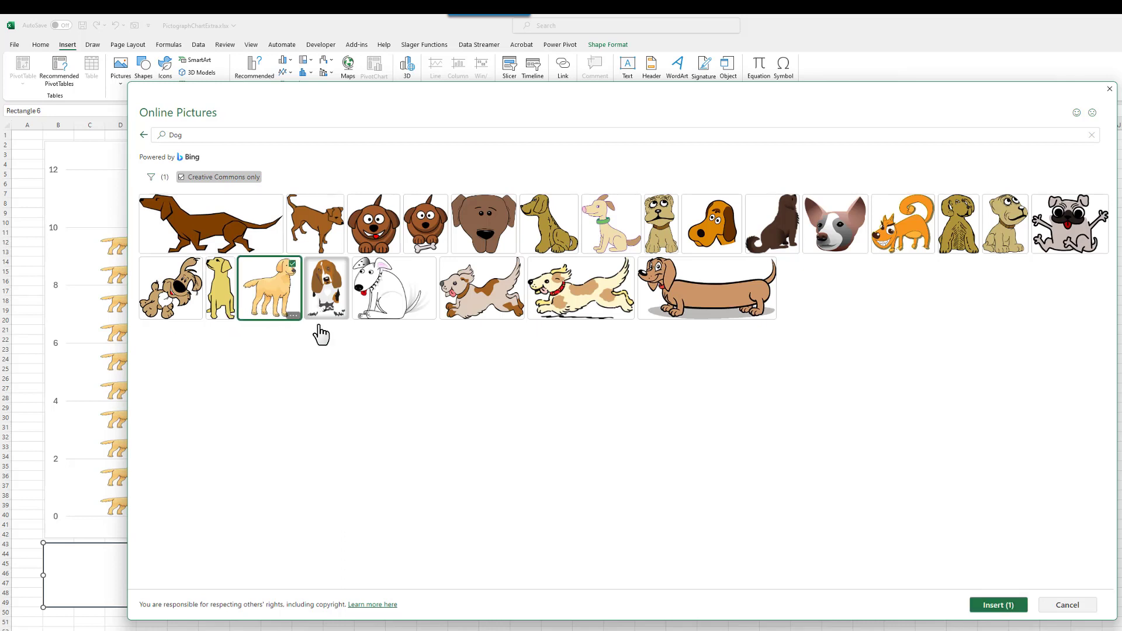
pyautogui.click(994, 605)
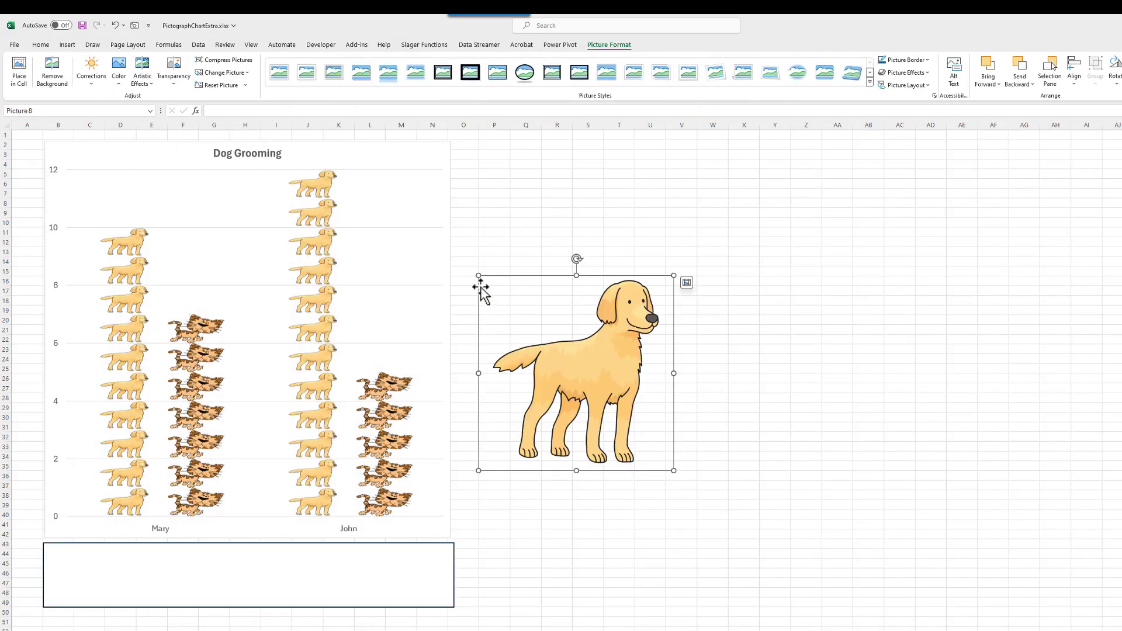
pyautogui.moveTo(479, 275); pyautogui.dragTo(132, 560)
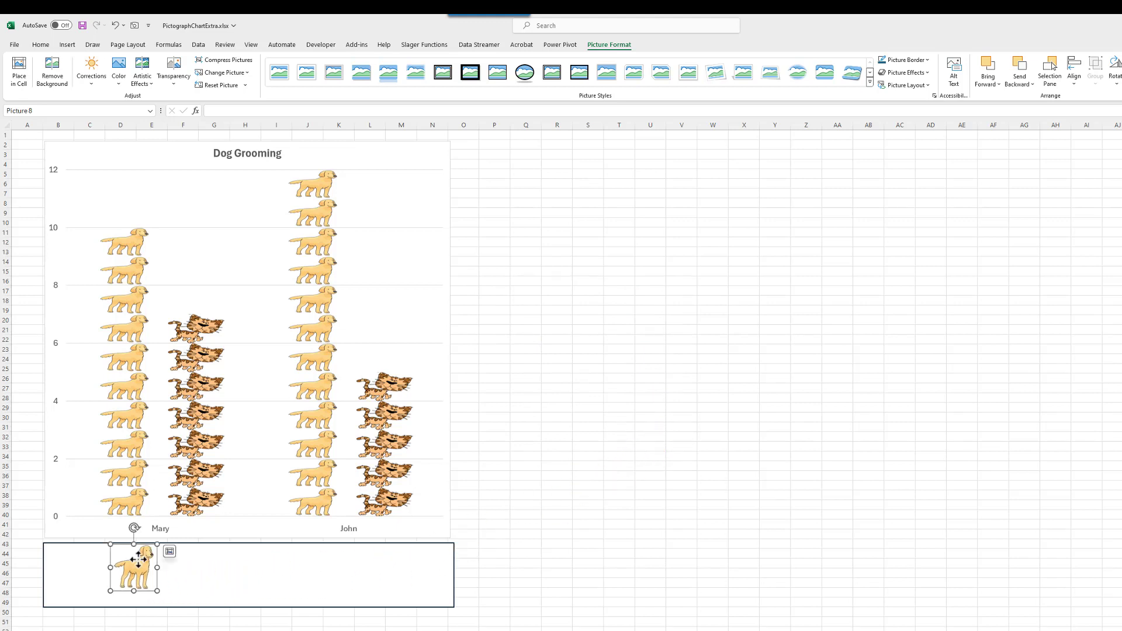
# Step: Insert the striped walking cat from Online Pictures over the cells, filtered to Clipart, and shrink it into the rectangle beside the dog
pyautogui.click(68, 45)
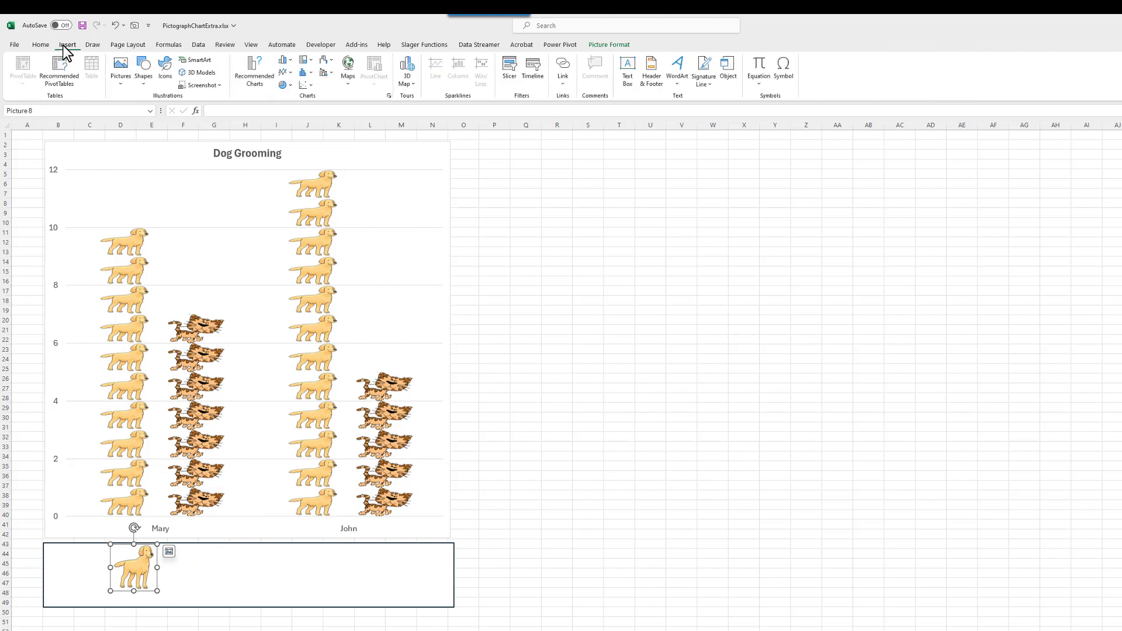
pyautogui.click(121, 79)
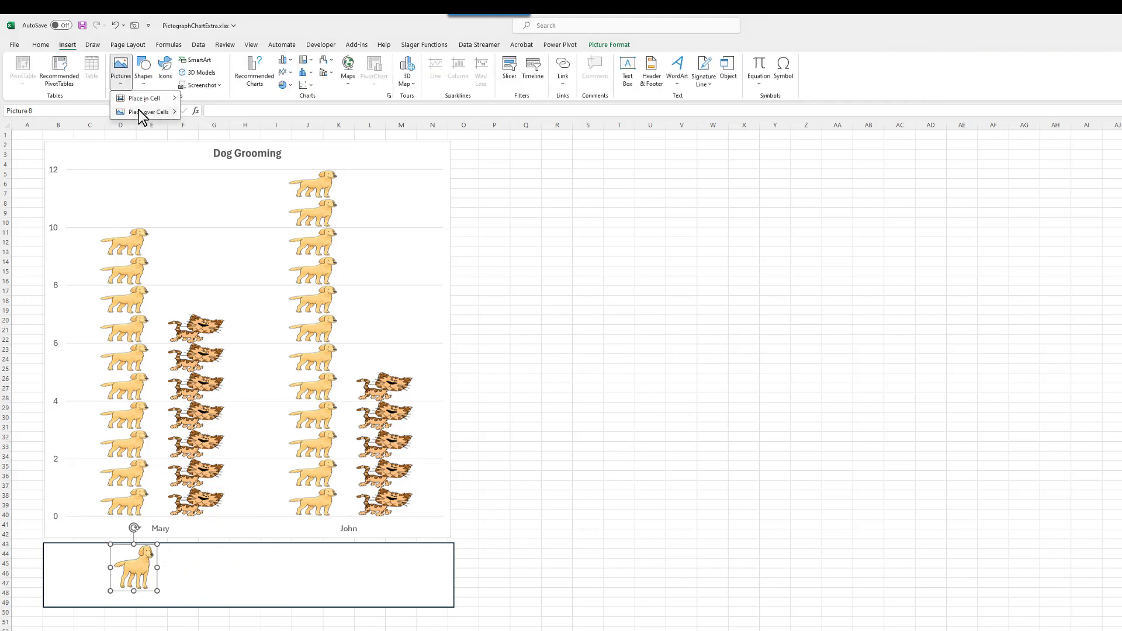
pyautogui.moveTo(143, 116)
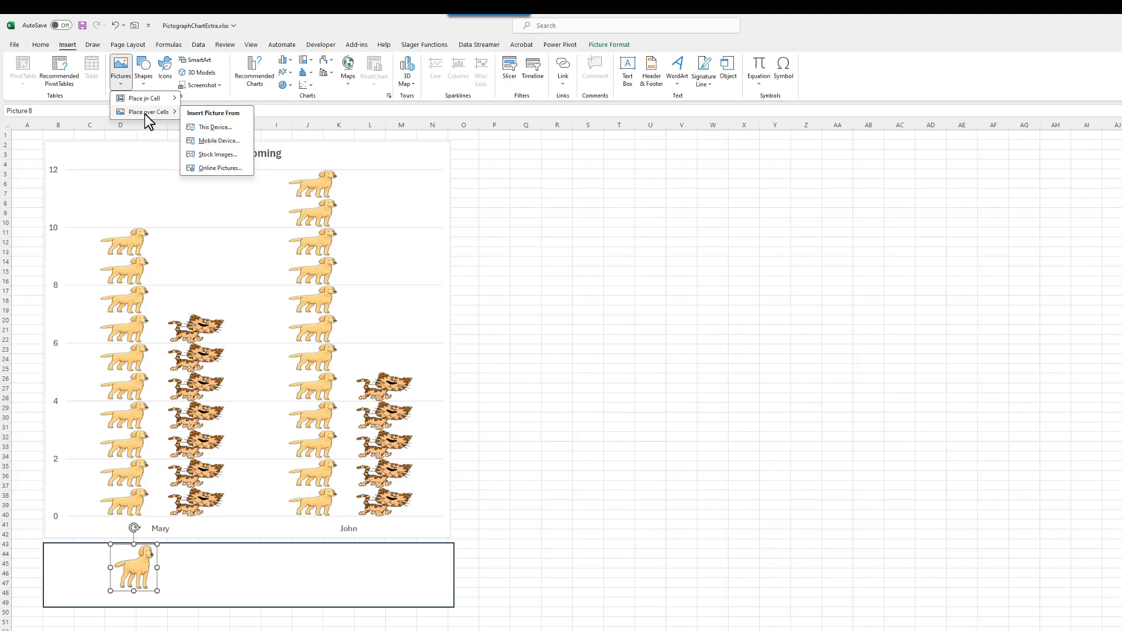
pyautogui.click(208, 166)
pyautogui.click(661, 316)
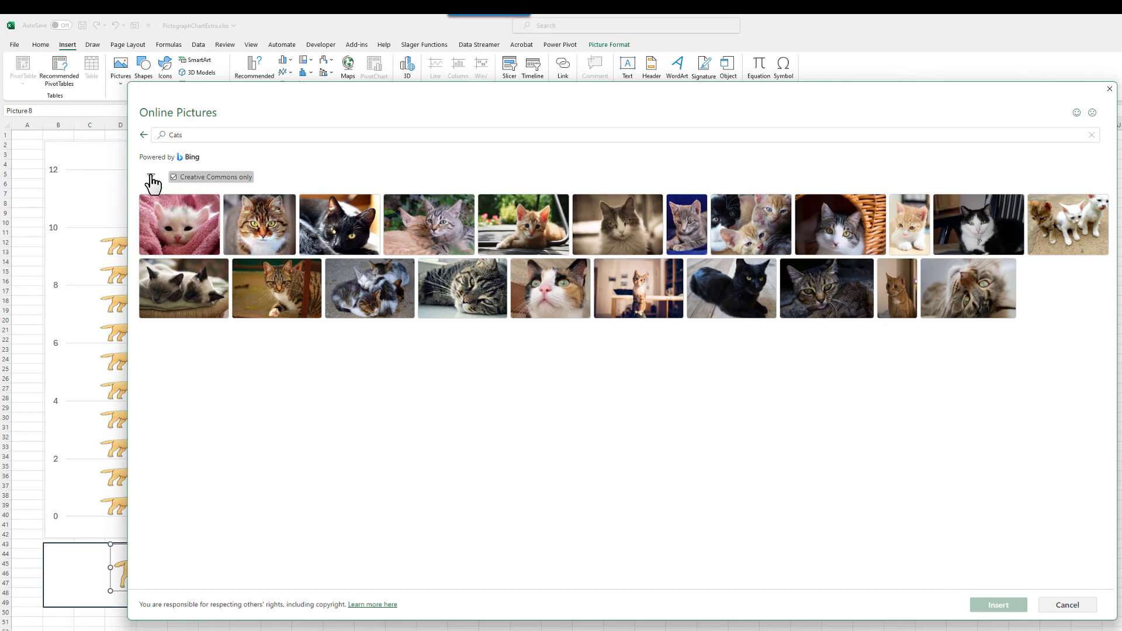
pyautogui.click(151, 179)
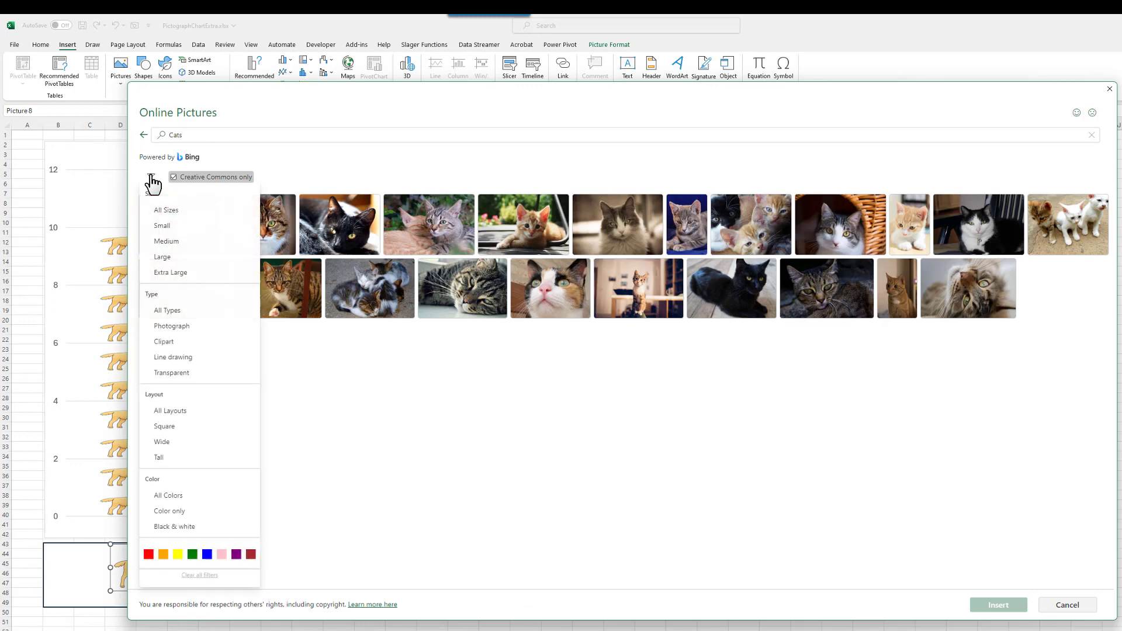
pyautogui.click(170, 346)
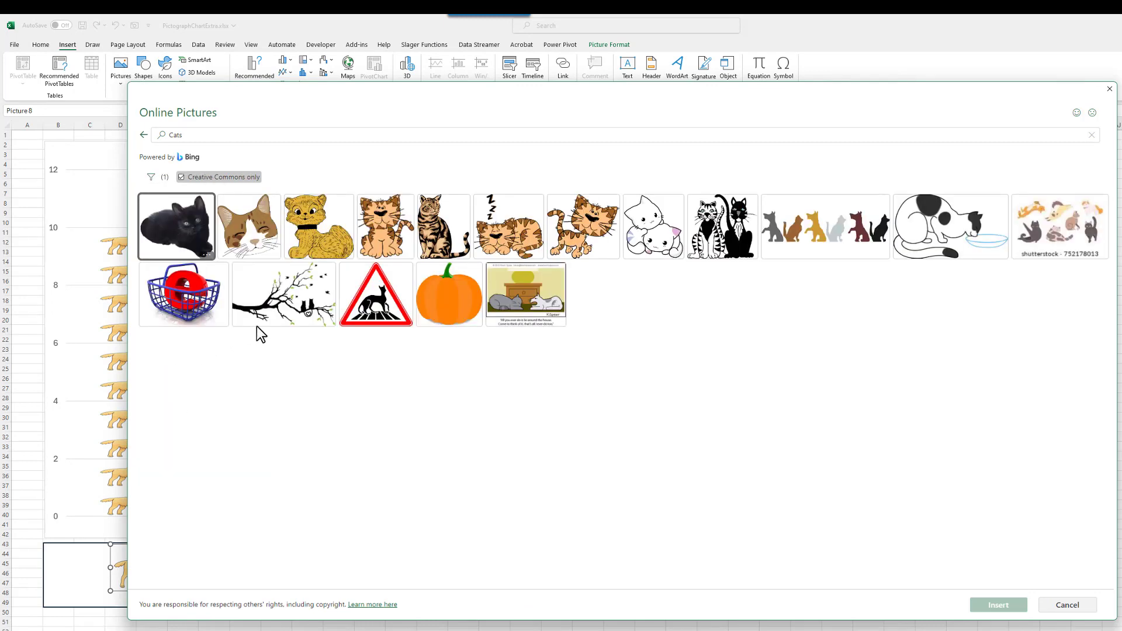
pyautogui.click(577, 241)
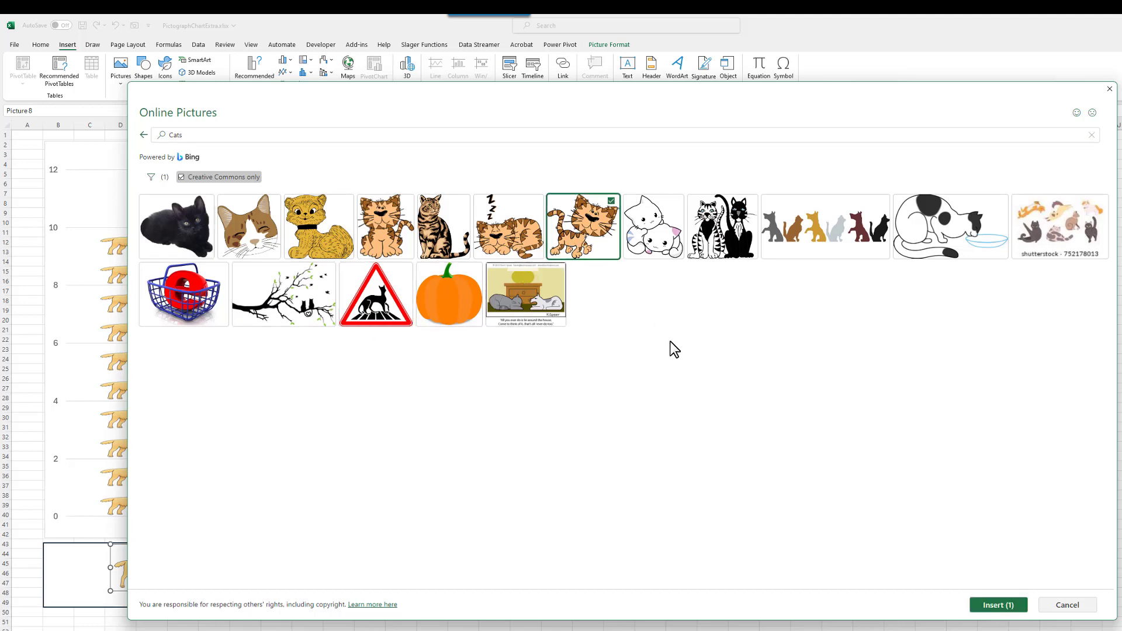
pyautogui.click(986, 606)
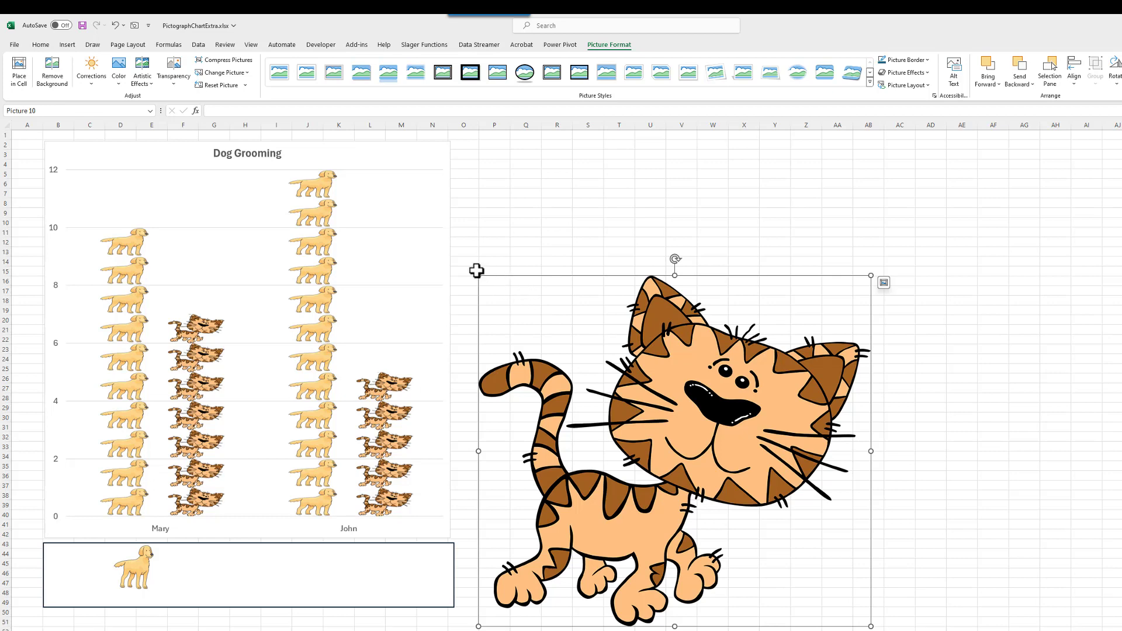
pyautogui.moveTo(479, 275); pyautogui.dragTo(245, 622)
# Step: Extend the rectangle downward and move the dog and cat pictures lower inside it, leaving room above and below them
pyautogui.click(236, 604)
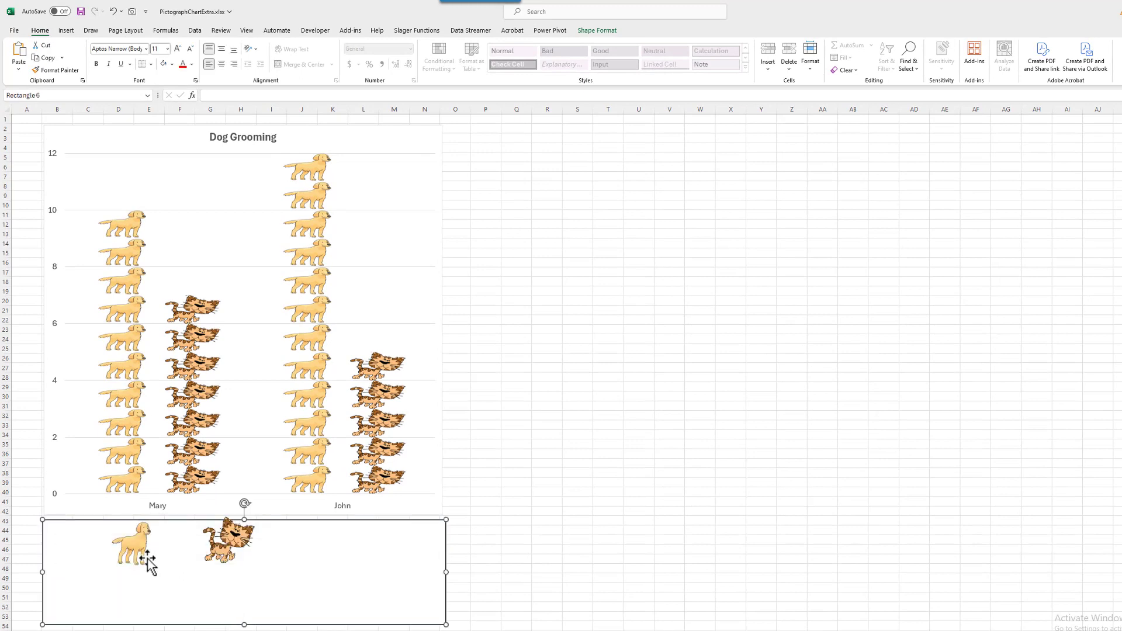
pyautogui.click(134, 548)
pyautogui.moveTo(134, 547); pyautogui.dragTo(134, 567)
pyautogui.moveTo(226, 548); pyautogui.dragTo(212, 570)
pyautogui.click(313, 555)
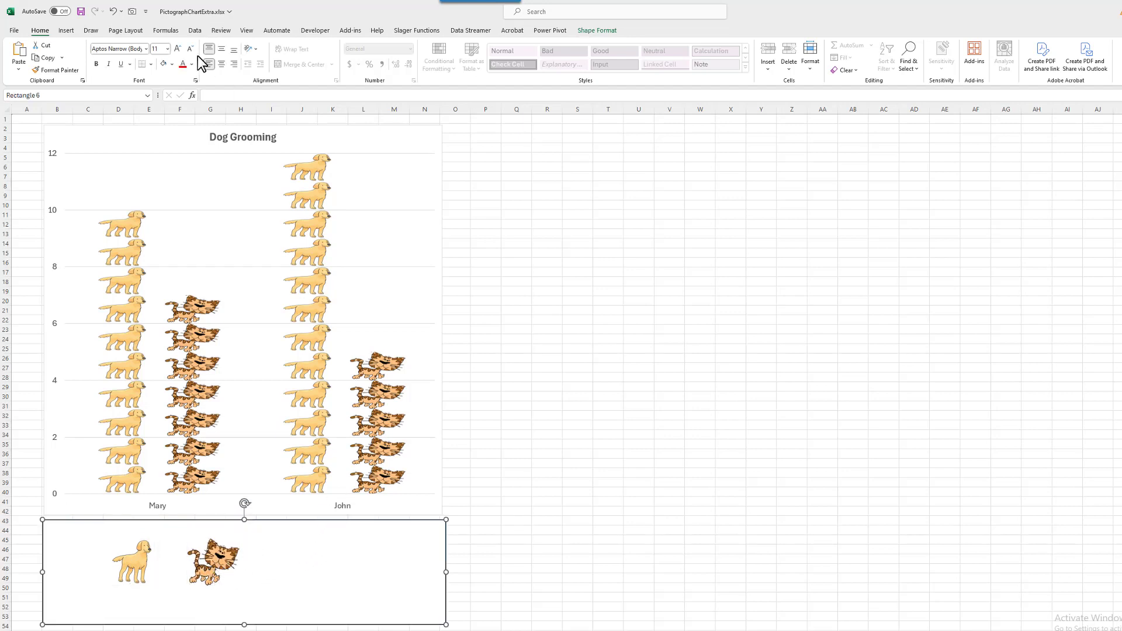
# Step: Add a text box reading "Dog" under the dog picture in the rectangle
pyautogui.click(66, 30)
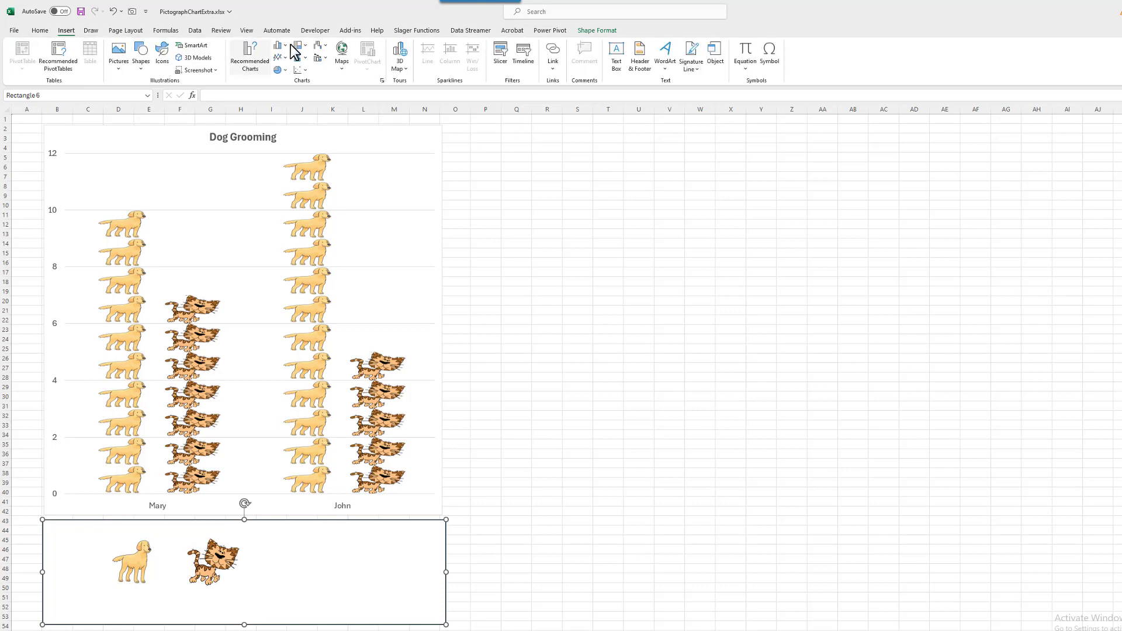
pyautogui.click(616, 58)
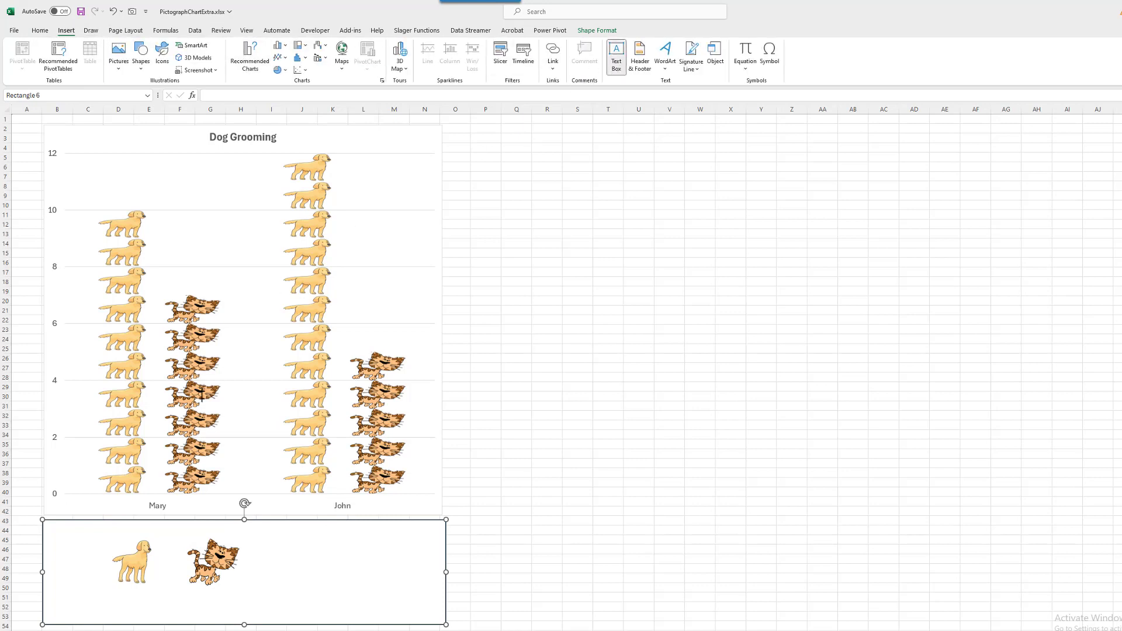
pyautogui.moveTo(96, 592); pyautogui.dragTo(168, 618)
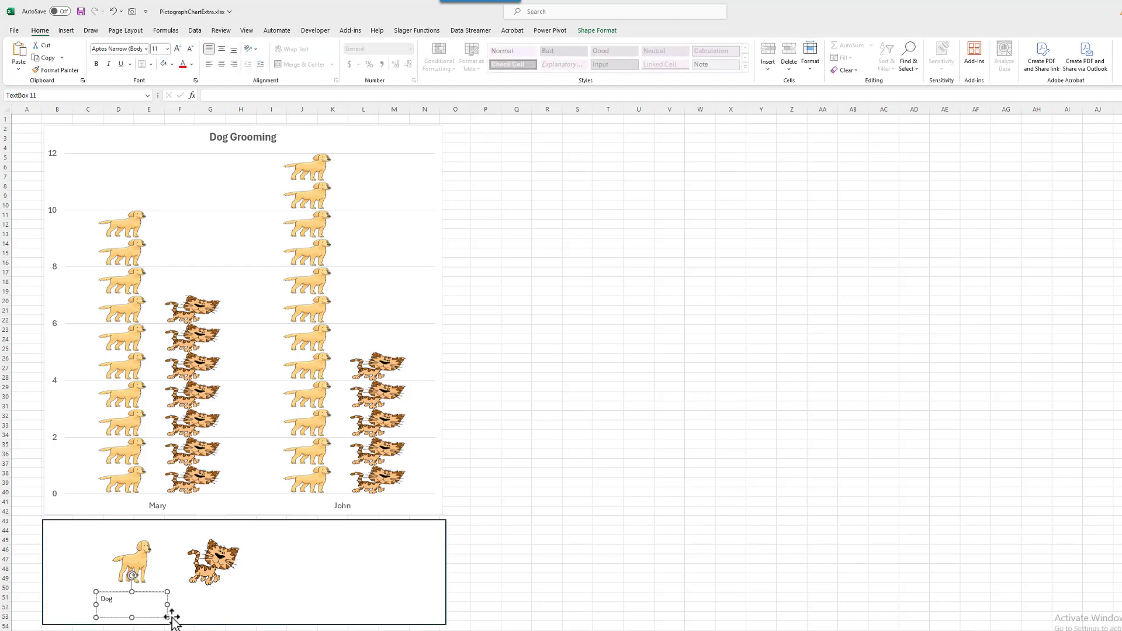
pyautogui.click(195, 607)
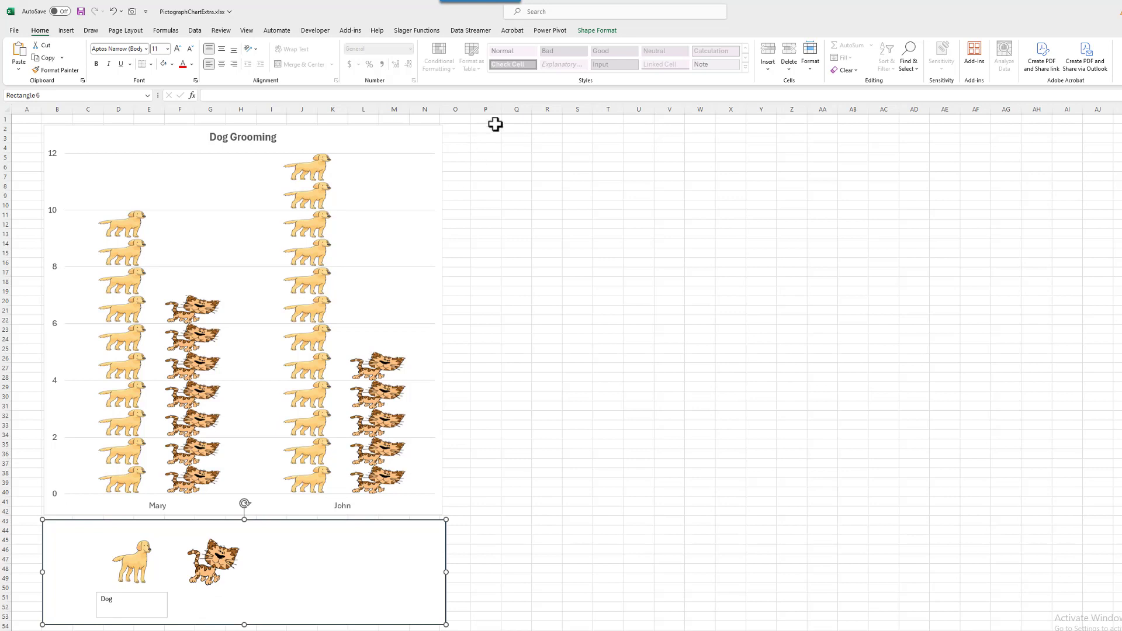
# Step: Add a text box reading "Cat" under the cat picture, beside the Dog label
pyautogui.click(66, 32)
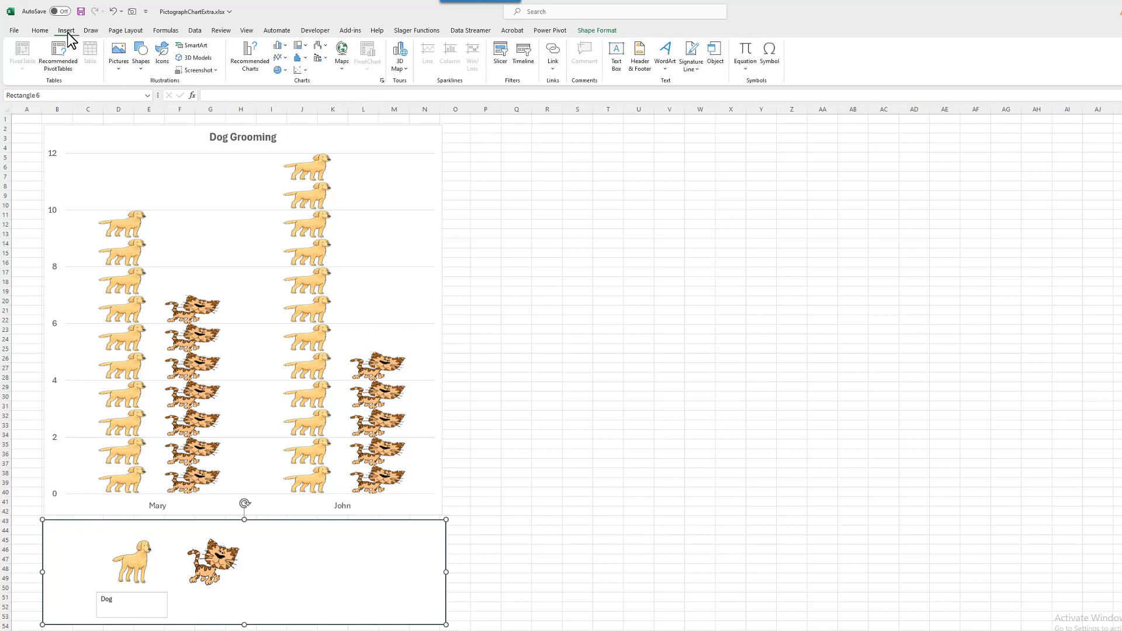
pyautogui.click(616, 58)
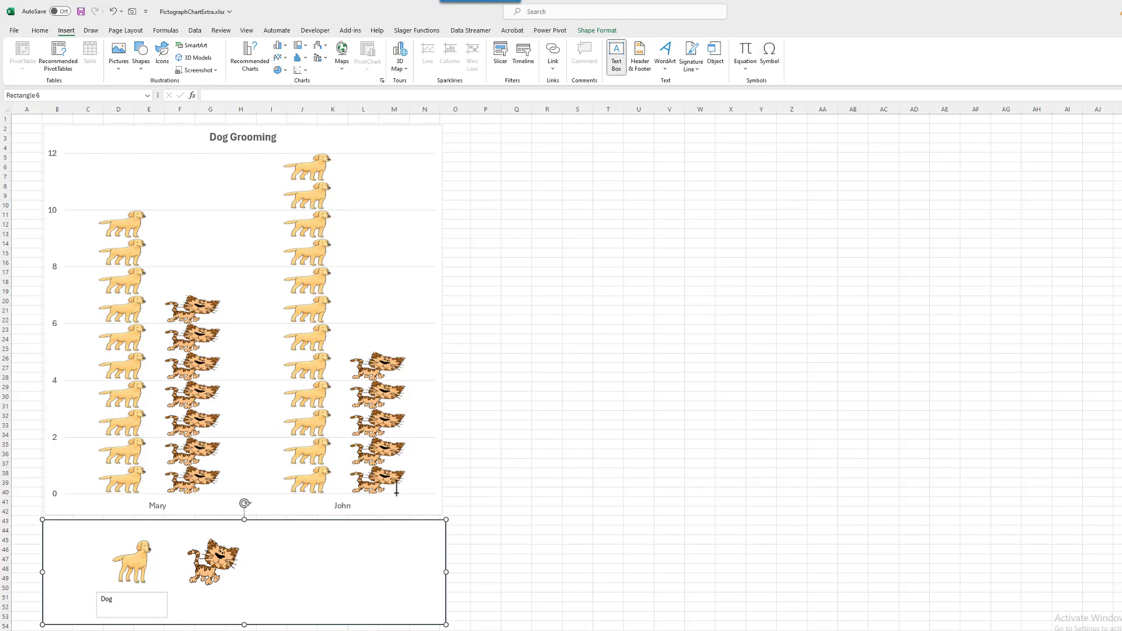
pyautogui.moveTo(180, 592); pyautogui.dragTo(251, 613)
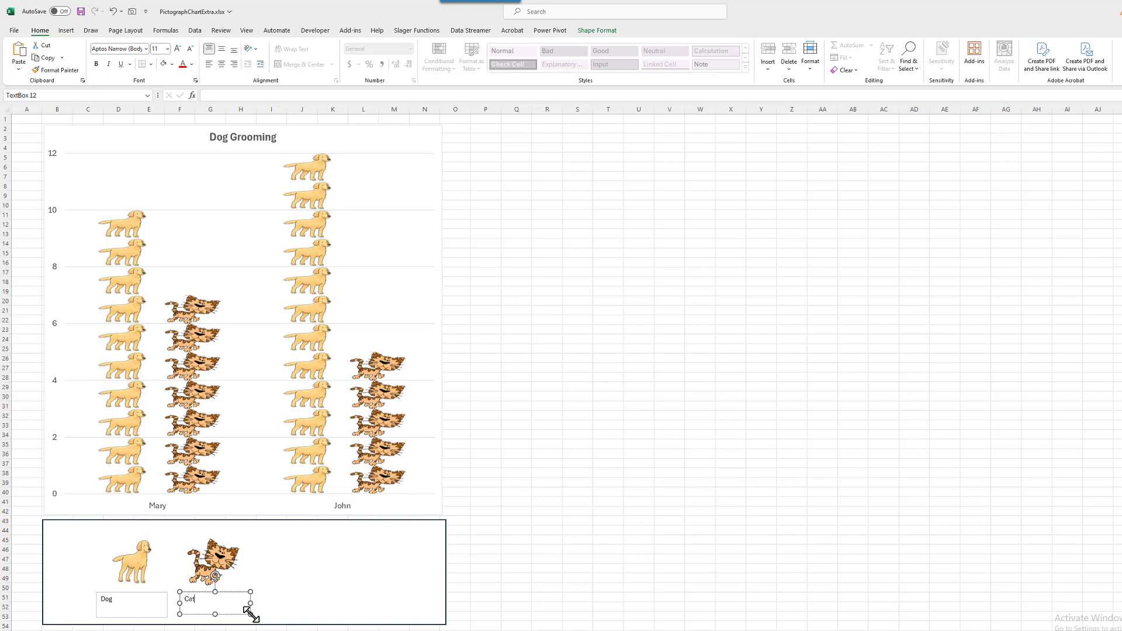
pyautogui.write('Cat')
pyautogui.press('Return')
# Step: Add a text box reading "Legend" above the dog and cat pictures, against the rectangle's upper edge
pyautogui.click(64, 29)
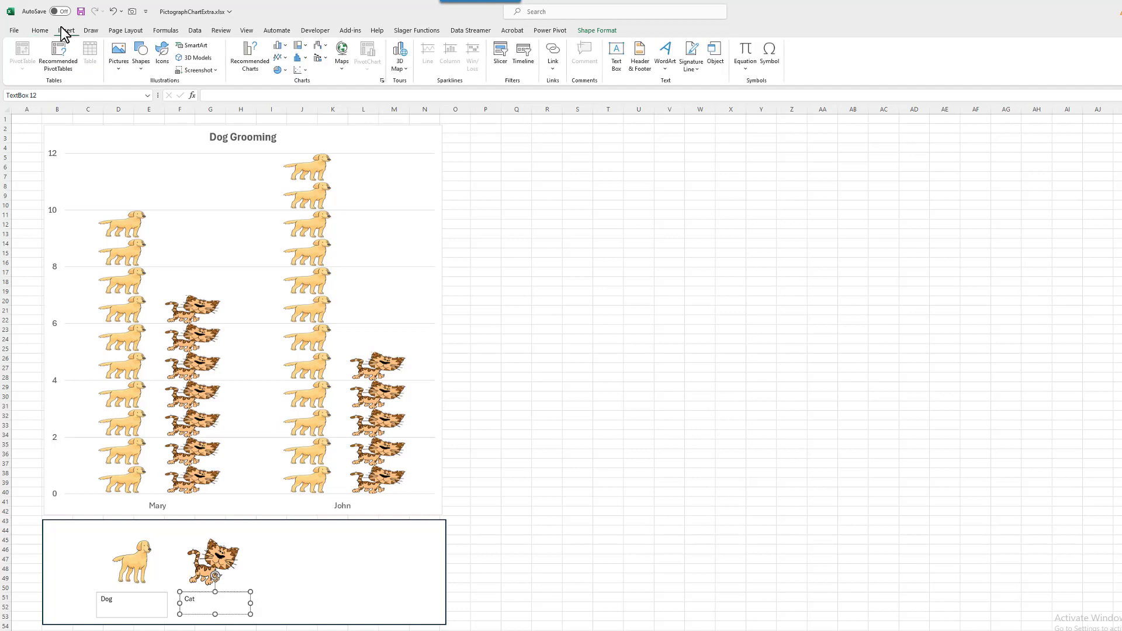
pyautogui.click(618, 62)
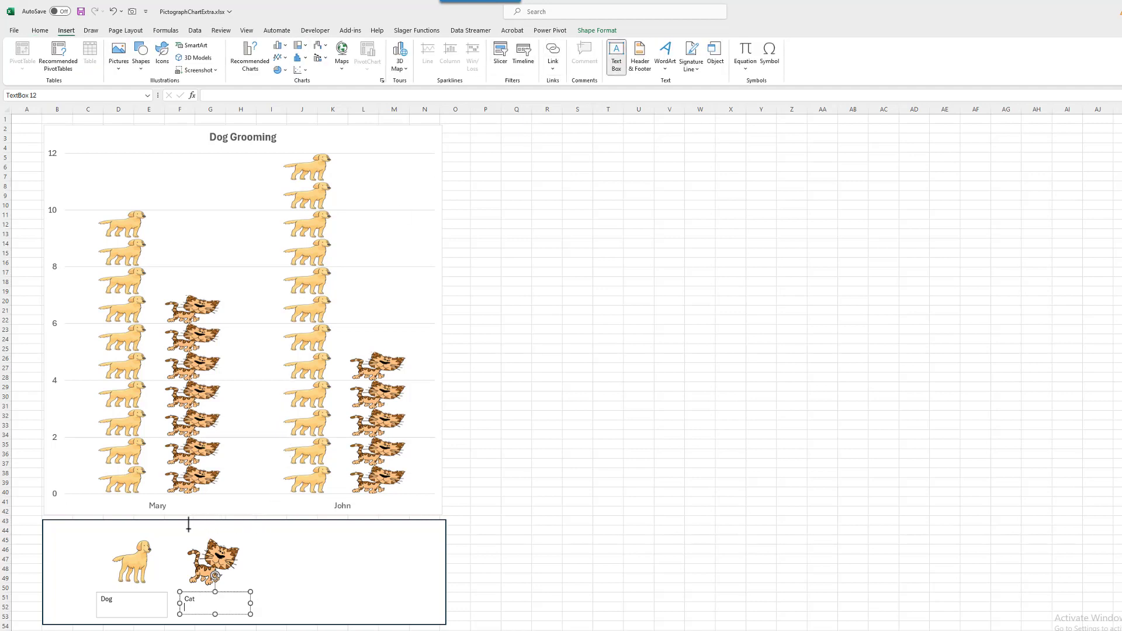
pyautogui.moveTo(136, 526); pyautogui.dragTo(267, 539)
pyautogui.moveTo(201, 526); pyautogui.dragTo(200, 520)
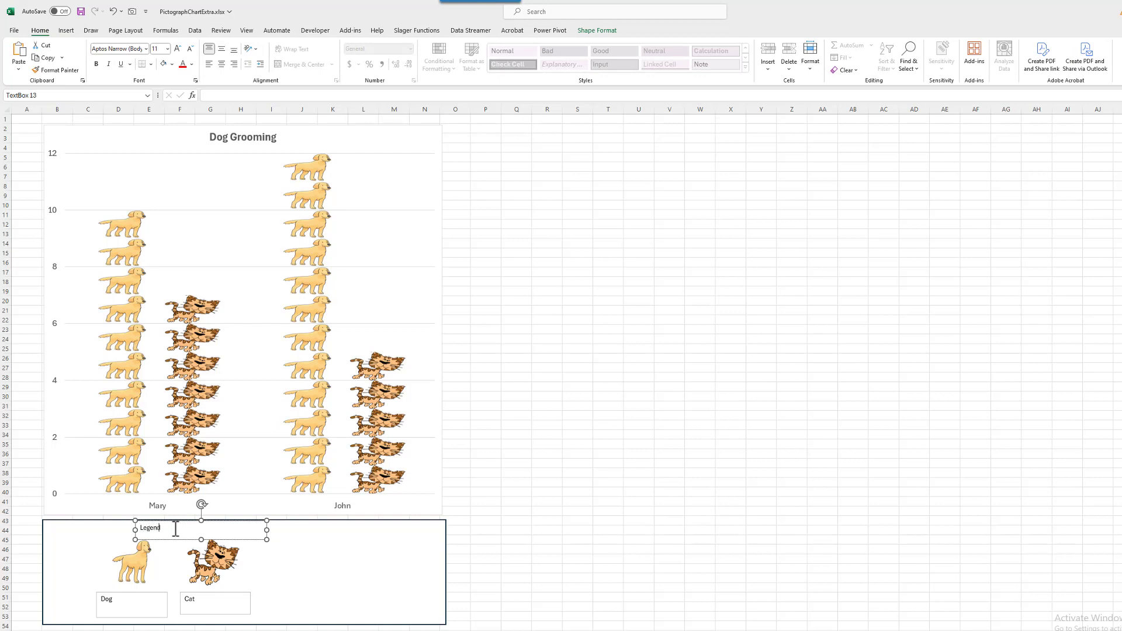
# Step: Set the font size of the Legend, Dog and Cat text boxes to 20
pyautogui.keyDown('shift'); pyautogui.click(133, 592); pyautogui.keyUp('shift')
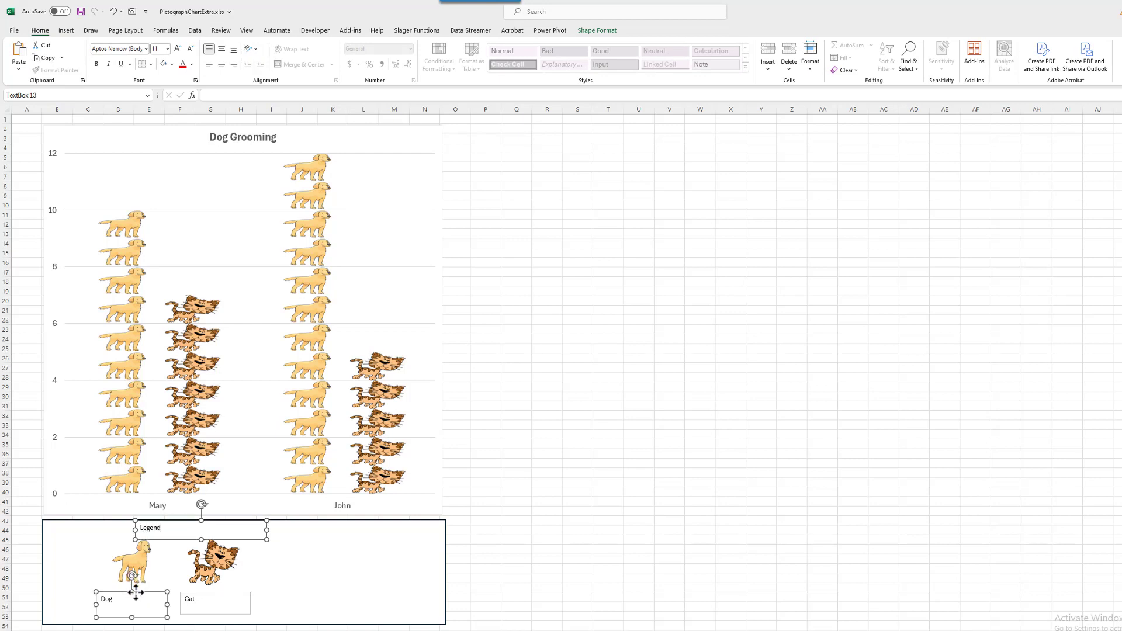
pyautogui.keyDown('shift'); pyautogui.click(191, 595); pyautogui.keyUp('shift')
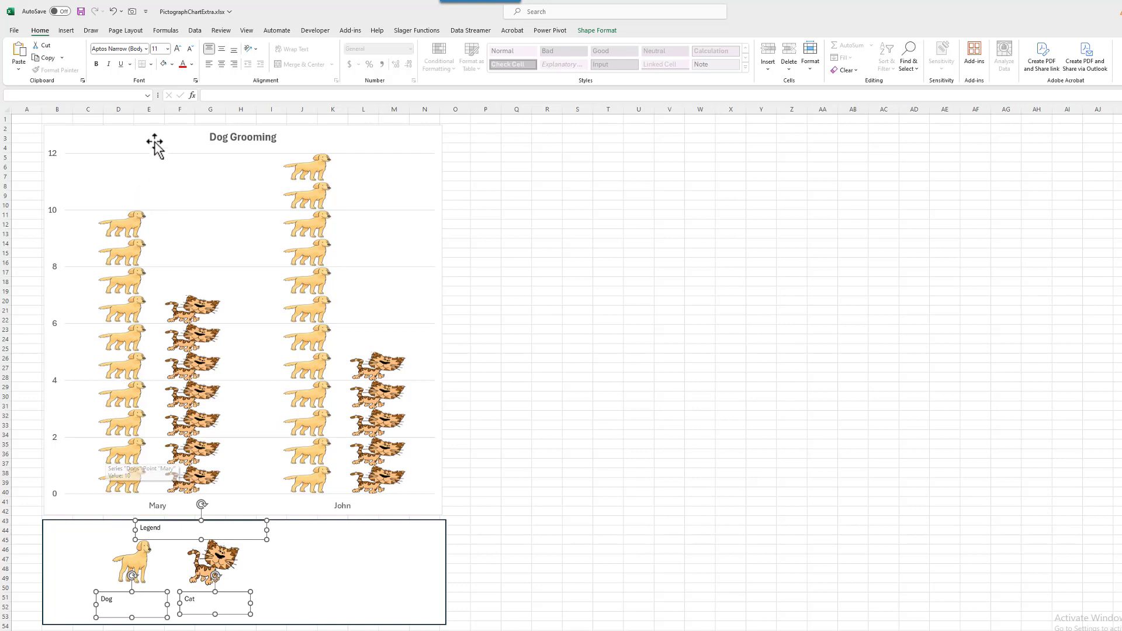
pyautogui.click(167, 49)
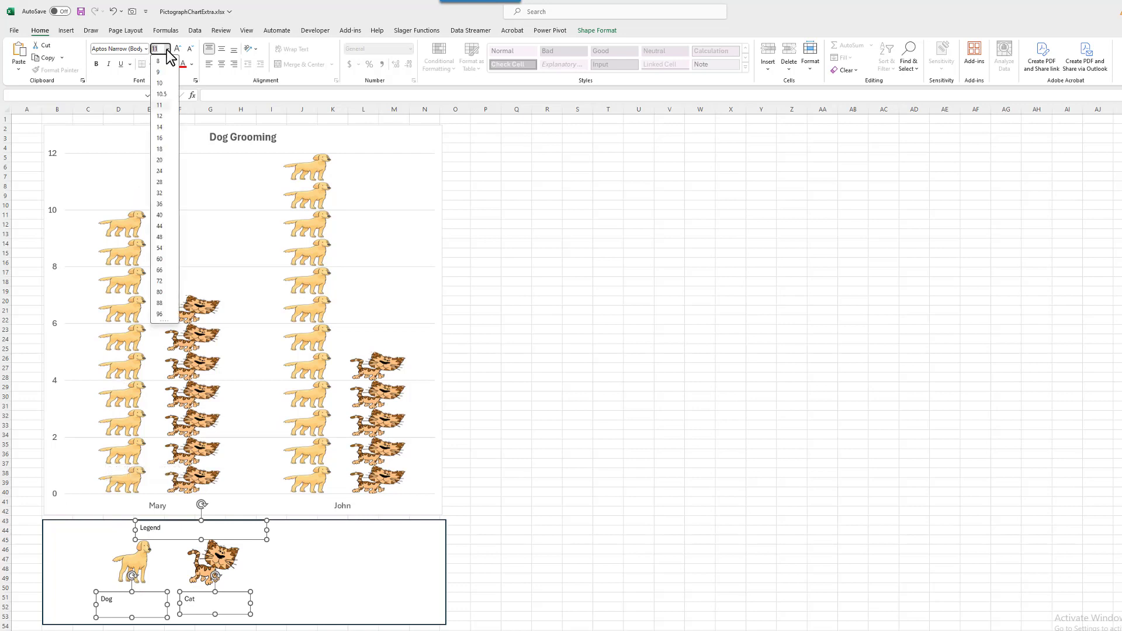
pyautogui.click(163, 160)
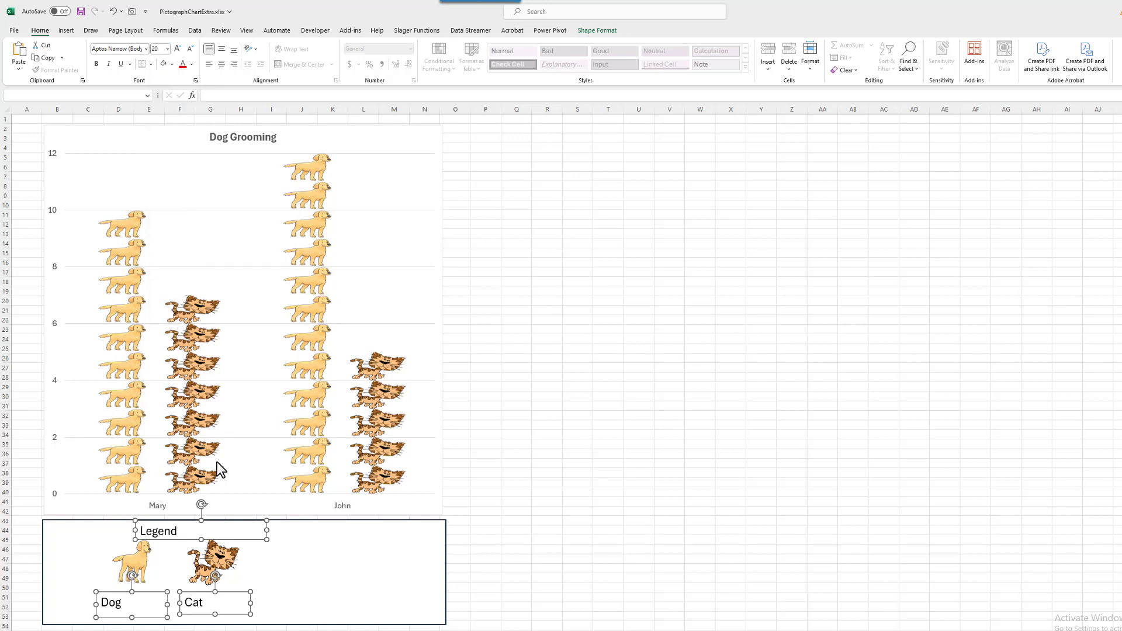
# Step: Color the Legend text red, narrow its text box to fit the word, and place it above the dog and cat pictures
pyautogui.doubleClick(184, 532)
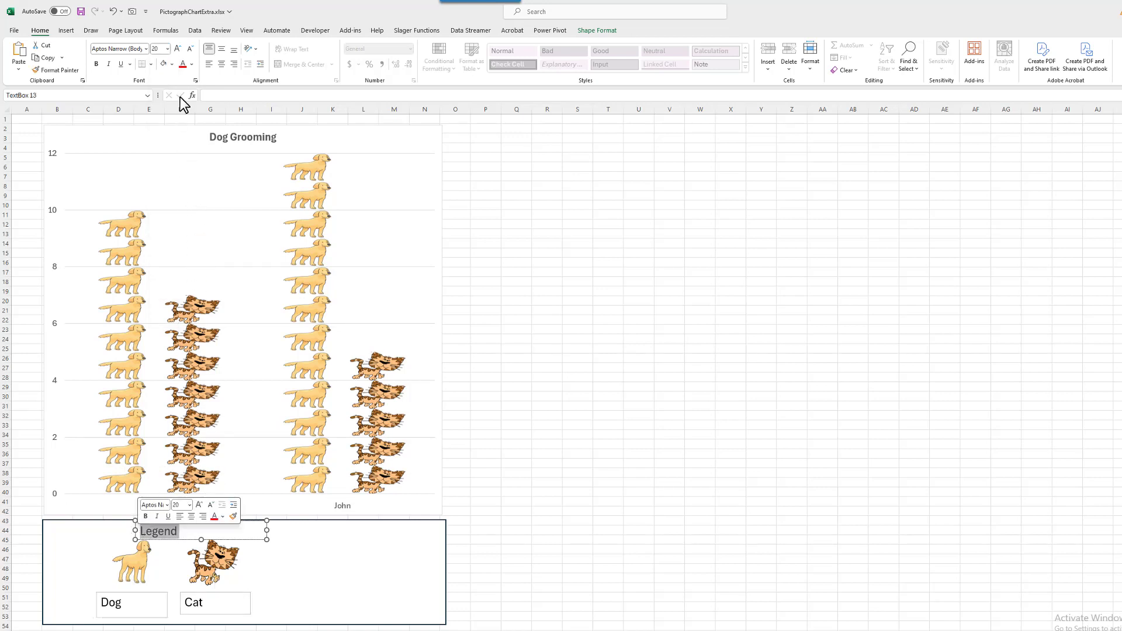
pyautogui.click(183, 65)
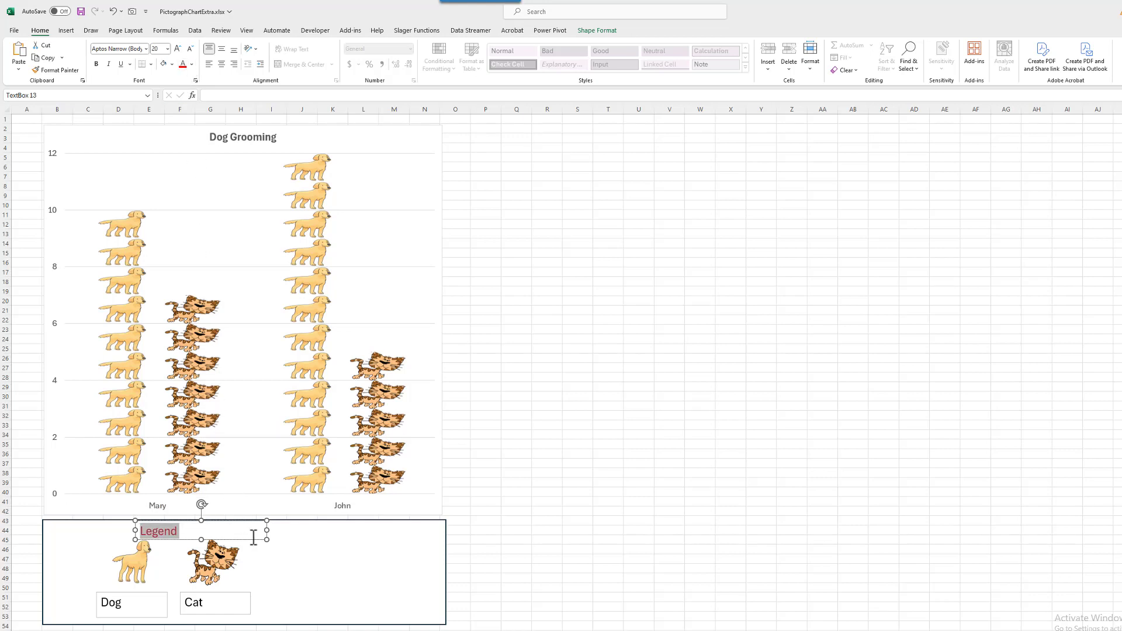
pyautogui.moveTo(269, 530); pyautogui.dragTo(171, 539)
pyautogui.click(505, 529)
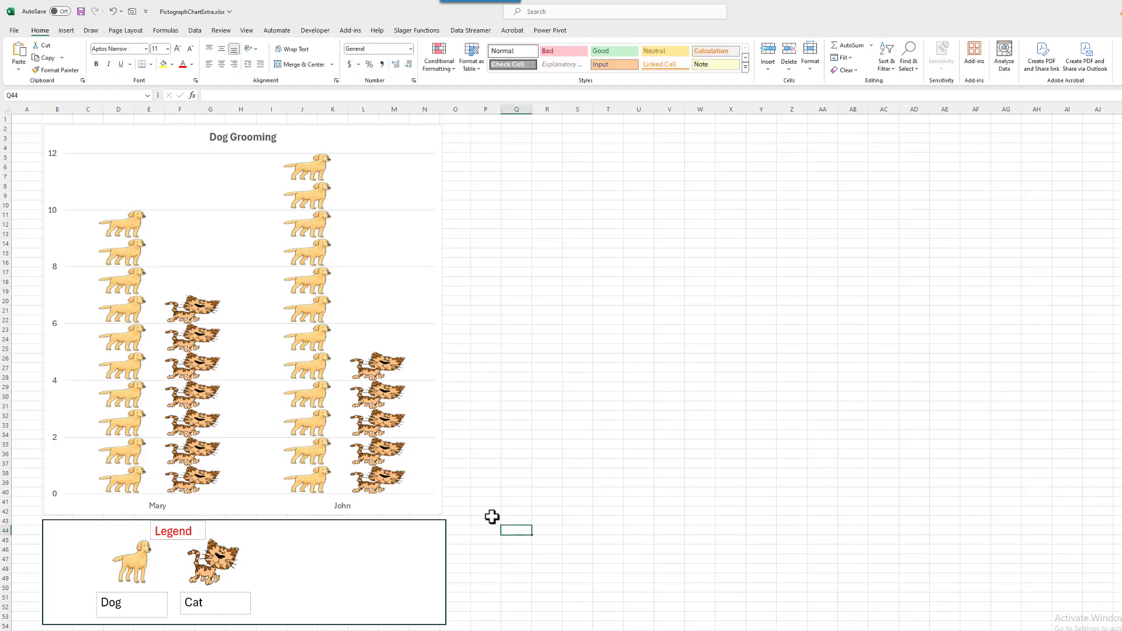
# Step: Fill cells A1:O54 behind the chart and the legend with white
pyautogui.hotkey('ctrl', 'c')
pyautogui.moveTo(27, 120); pyautogui.dragTo(448, 626)
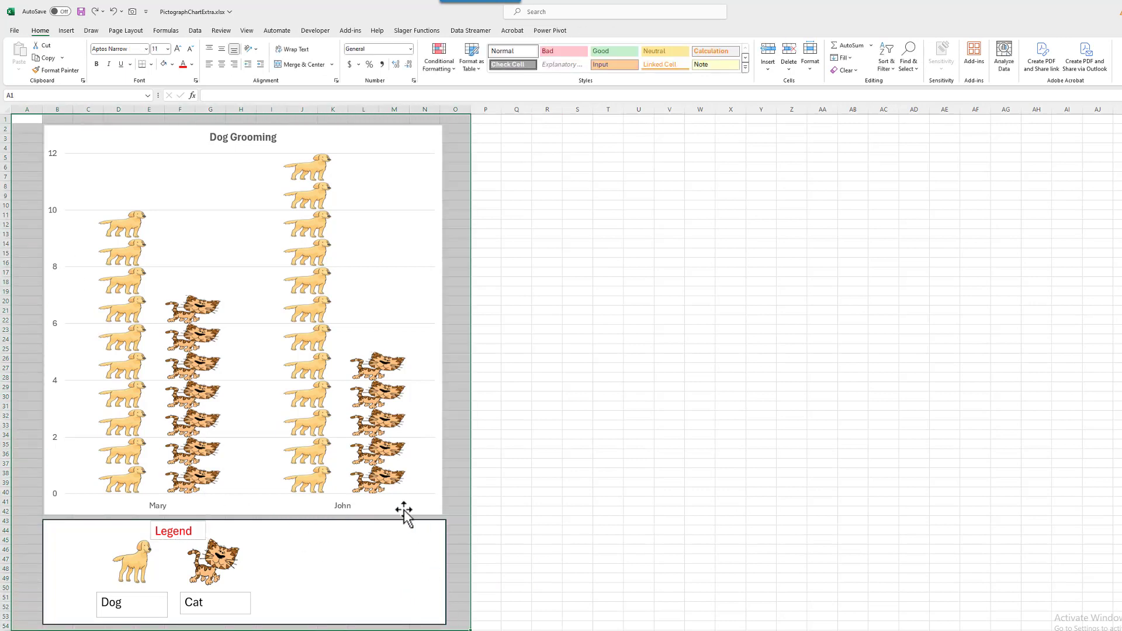
pyautogui.click(172, 65)
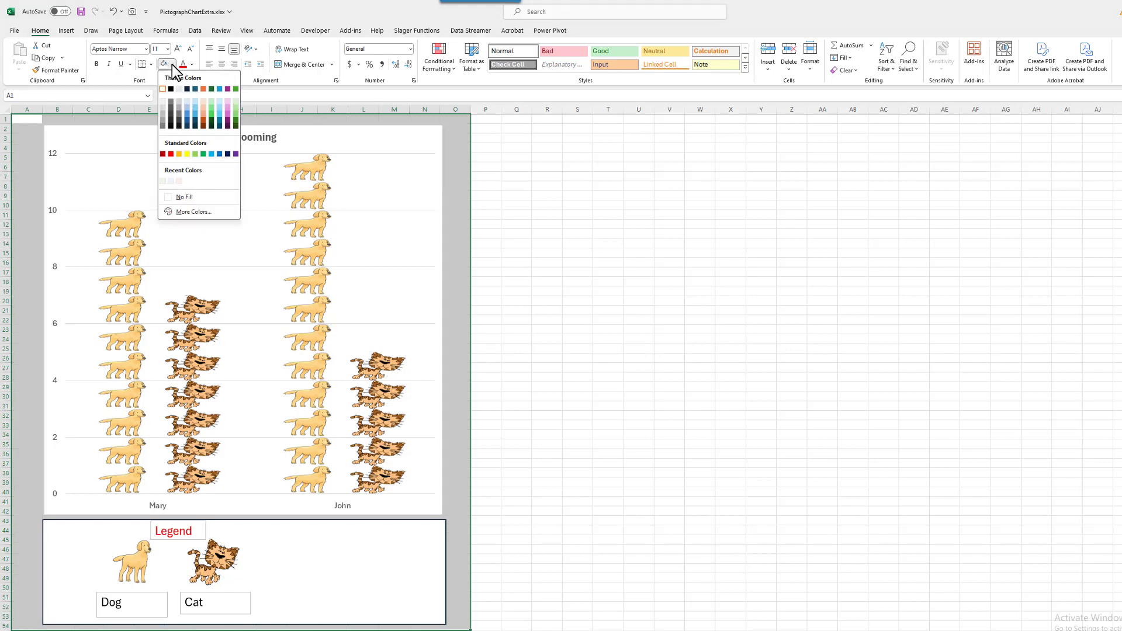
pyautogui.click(163, 89)
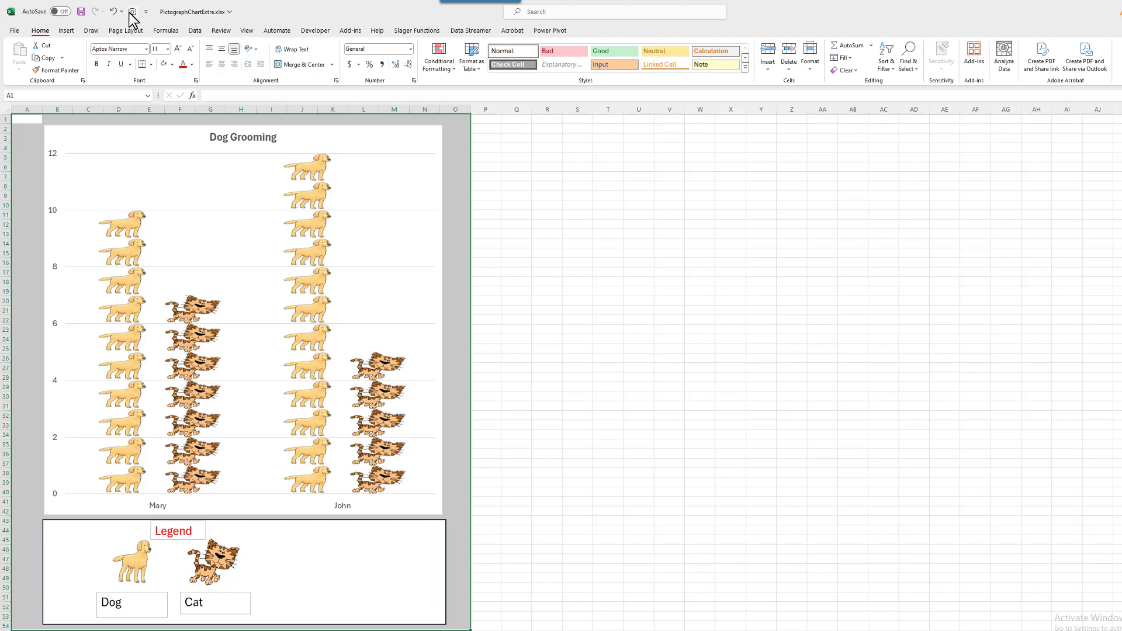
# Step: Capture A1:O54 with the Camera tool, place the snapshot beside the original chart from about column Q, and start saving it as a picture
pyautogui.click(132, 15)
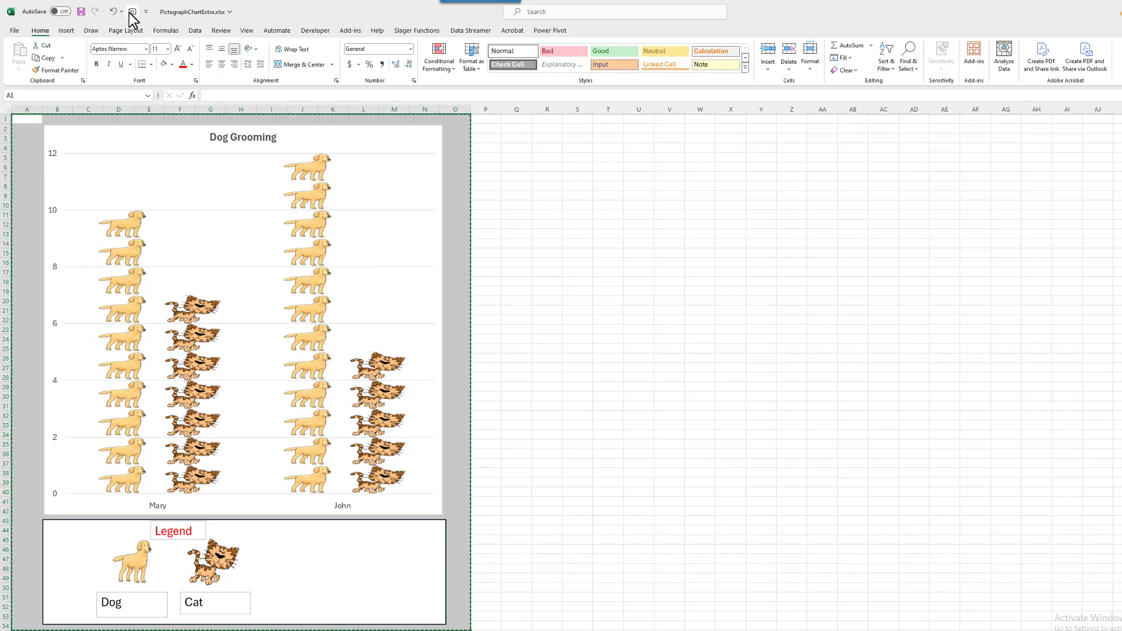
pyautogui.click(500, 122)
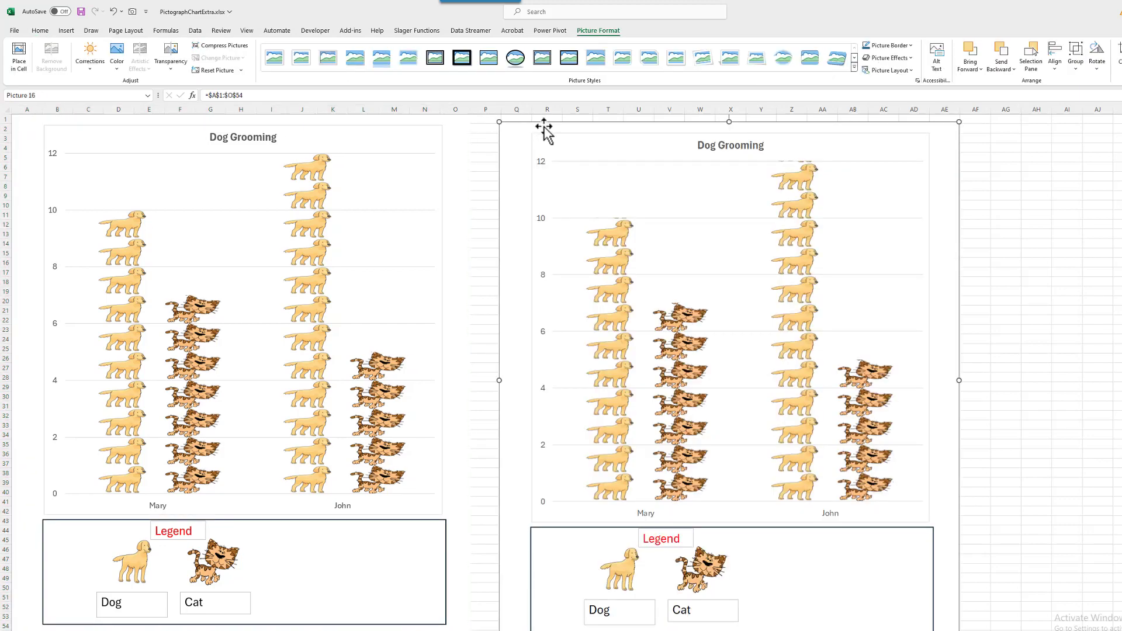
pyautogui.rightClick(618, 184)
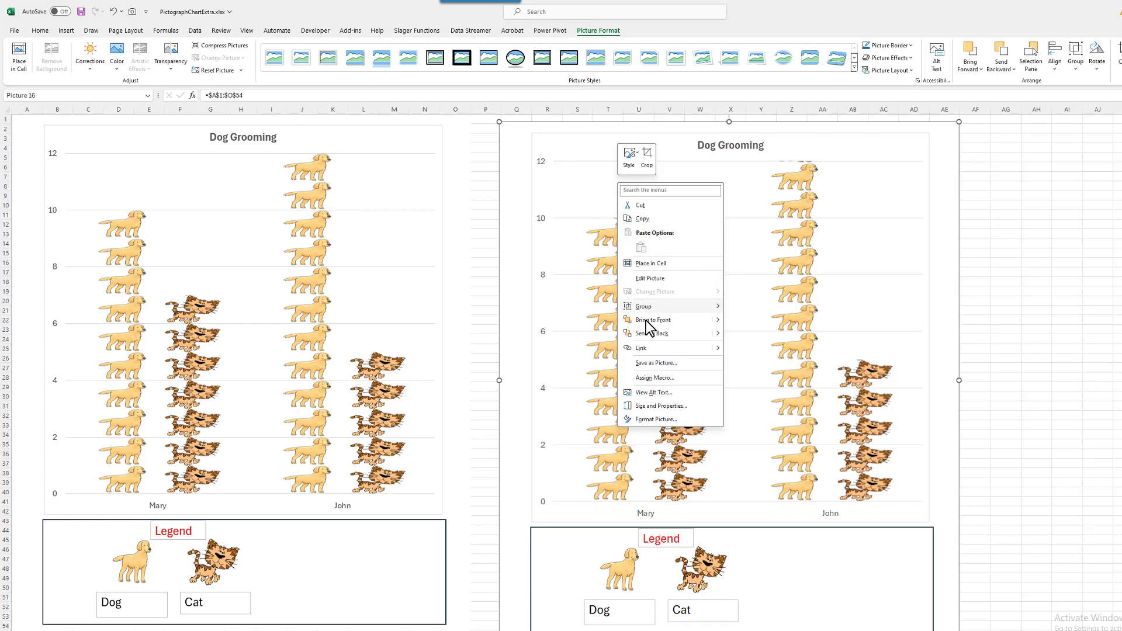
pyautogui.click(661, 368)
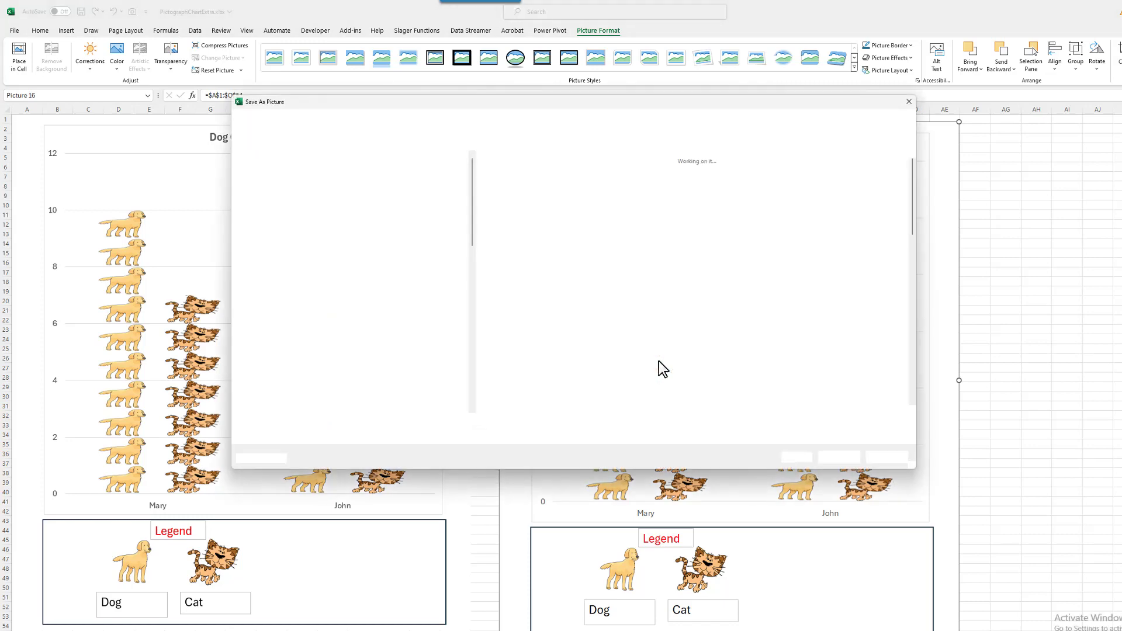